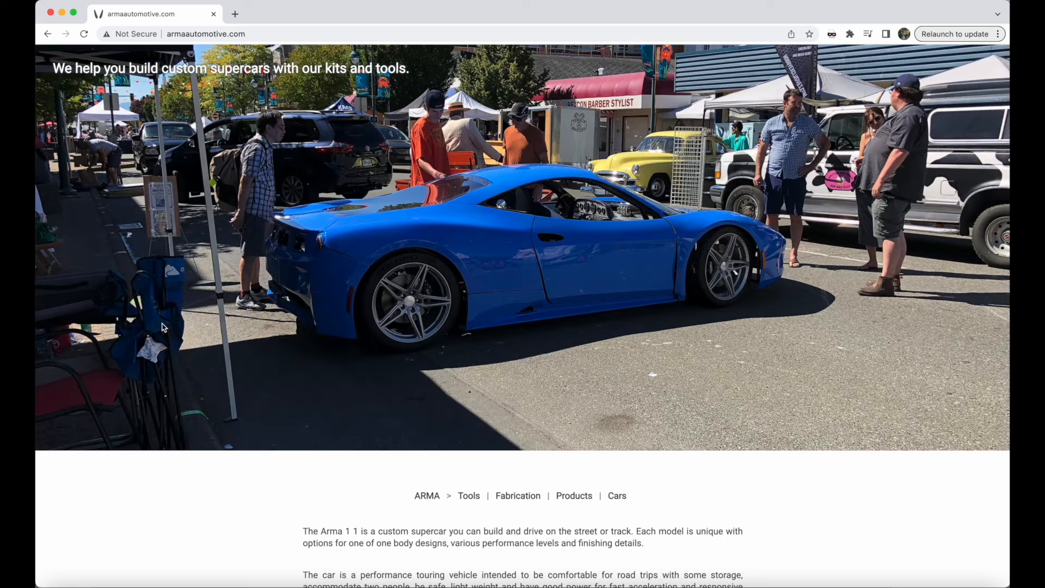
- Open the Arma Design Studio page on the Arma Automotive website and read through its feature and pricing sections
scroll(163, 327, down, 1)
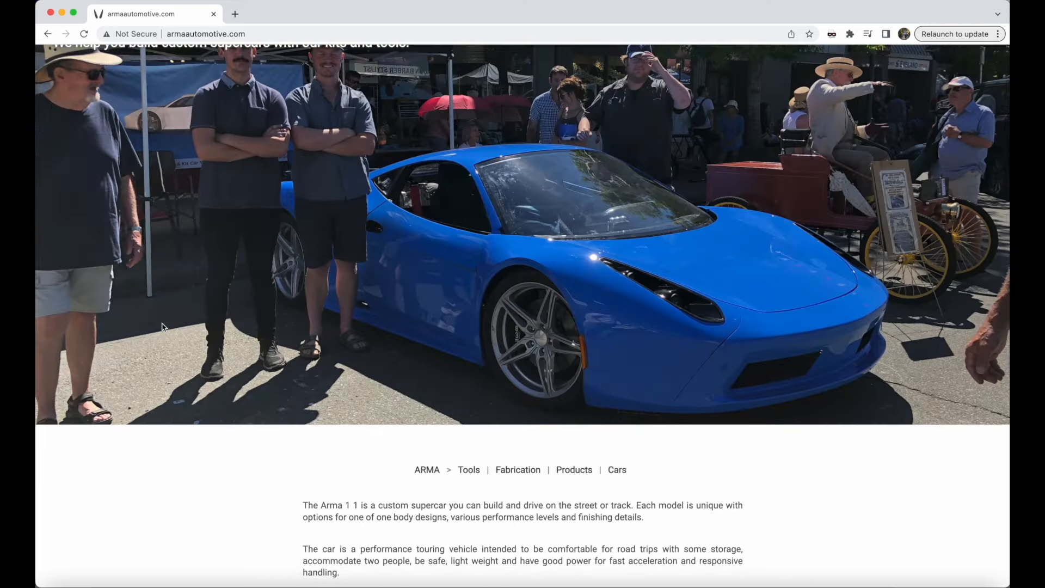
scroll(163, 327, down, 20)
scroll(163, 327, down, 20)
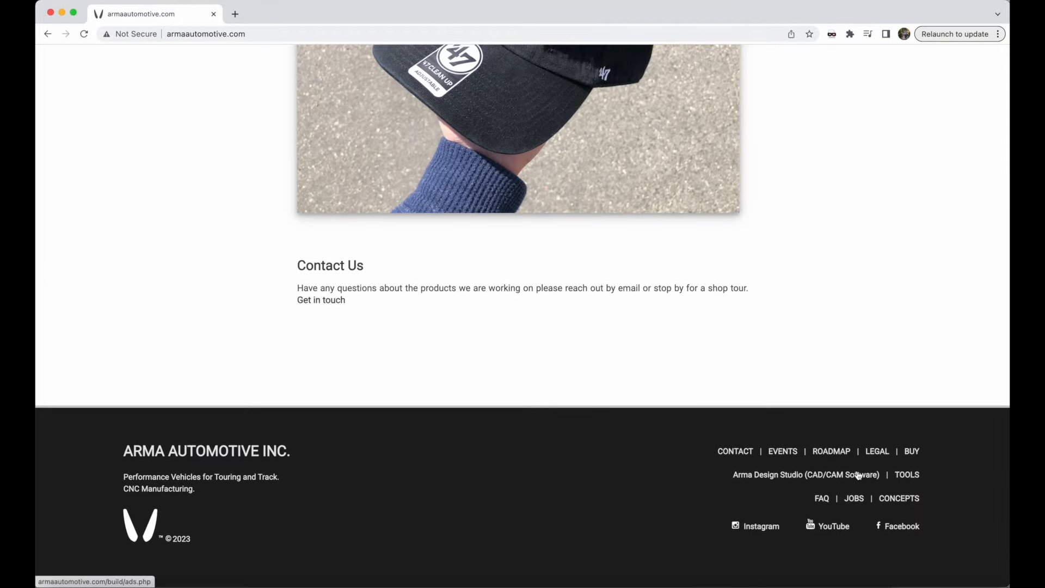
click(815, 475)
scroll(473, 322, down, 3)
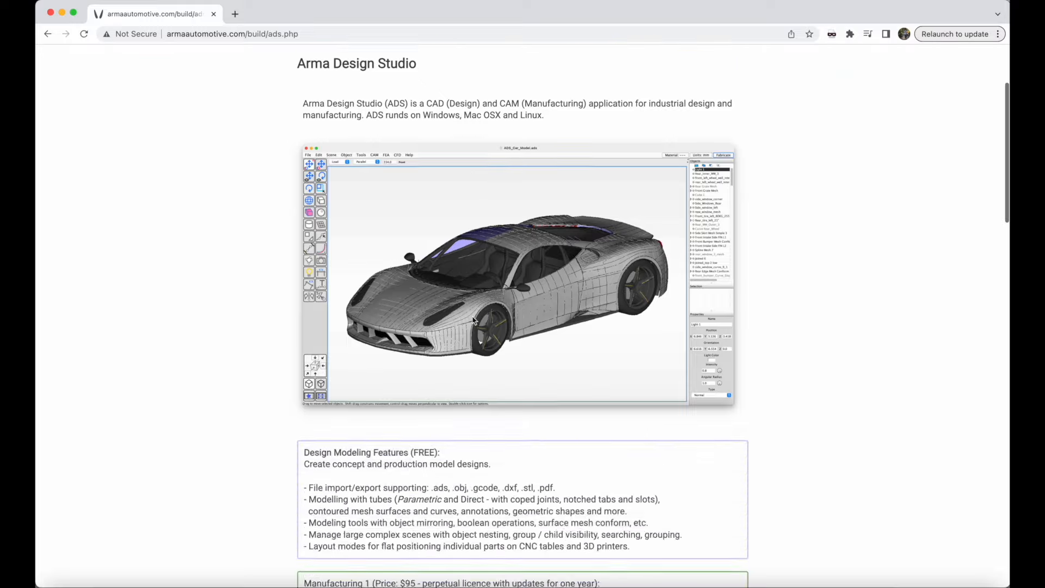
scroll(473, 321, down, 15)
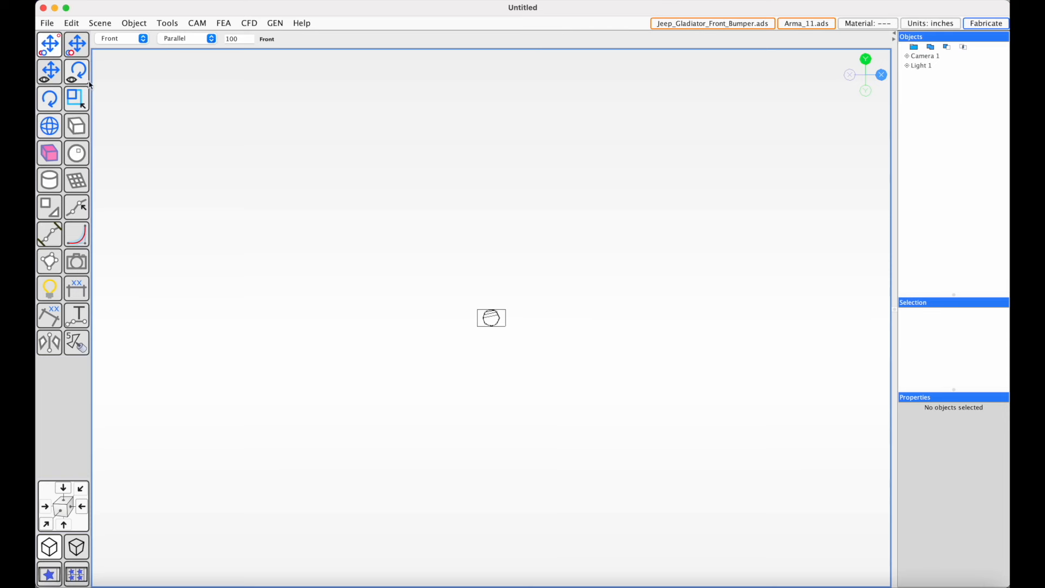
- Draw an open U-shaped arc tube through four points in the front view, with its second side slanting outward
click(77, 240)
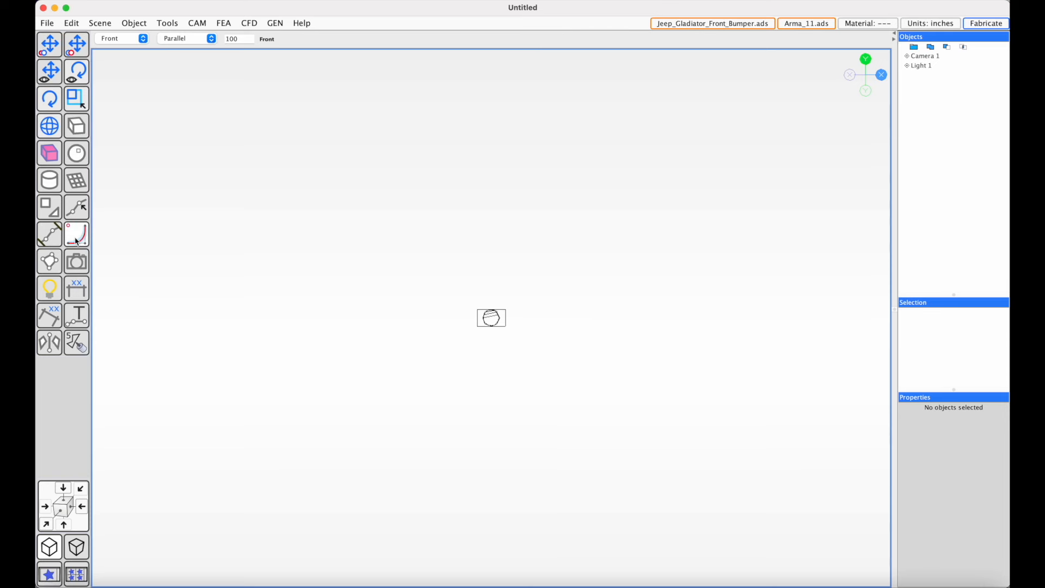
scroll(209, 179, down, 2)
click(215, 173)
click(214, 487)
click(653, 500)
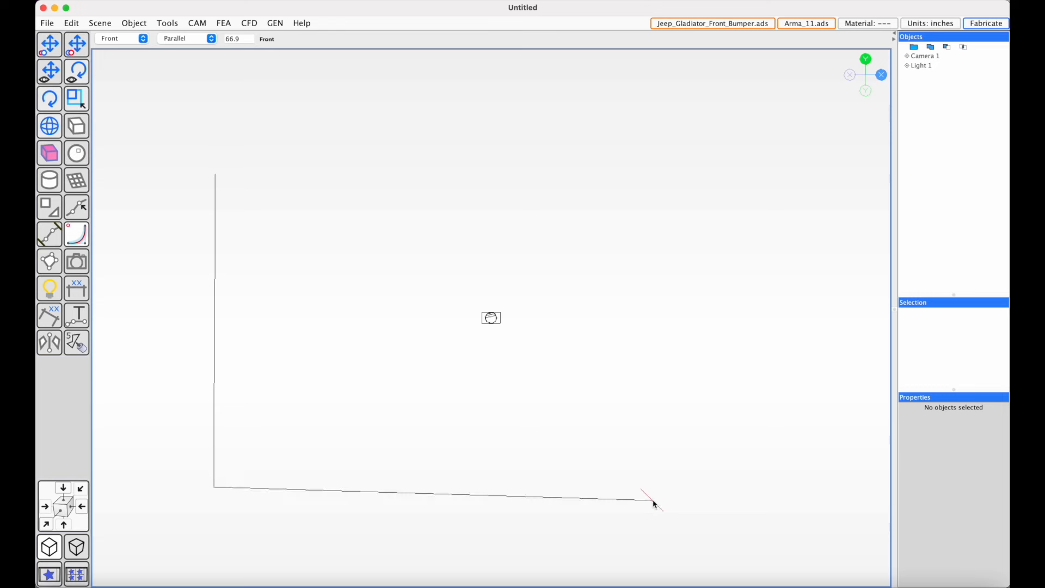
double_click(758, 265)
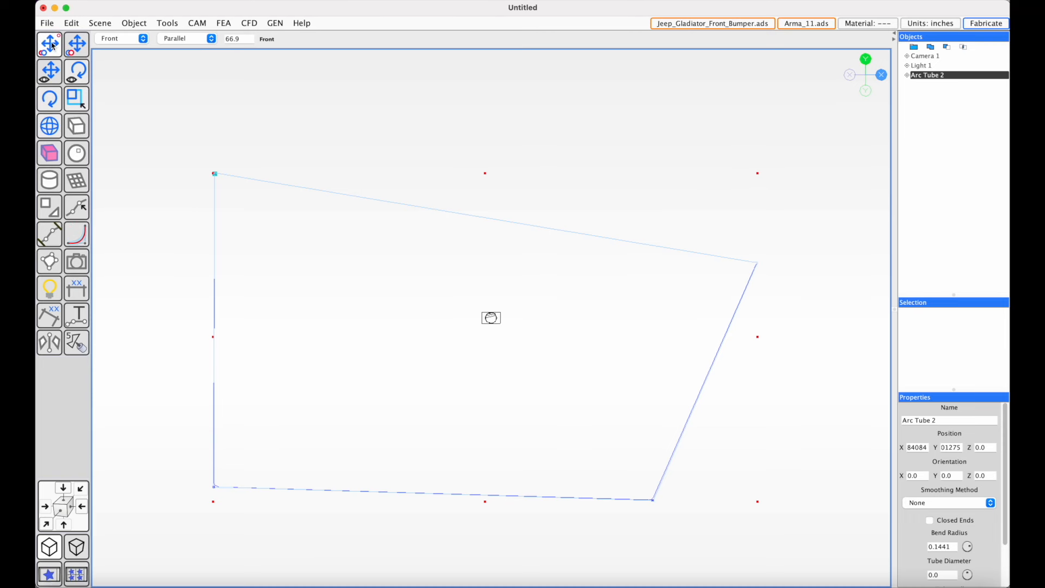
- Assign the material 1026 Mild Steel DOM 1.5" OD 0.095" Wall to the U-shaped arc tube
drag(218, 345, 237, 326)
mouse_move(237, 327)
middle_down()
mouse_move(193, 328)
mouse_move(292, 327)
mouse_move(186, 328)
mouse_move(243, 329)
middle_up()
click(46, 523)
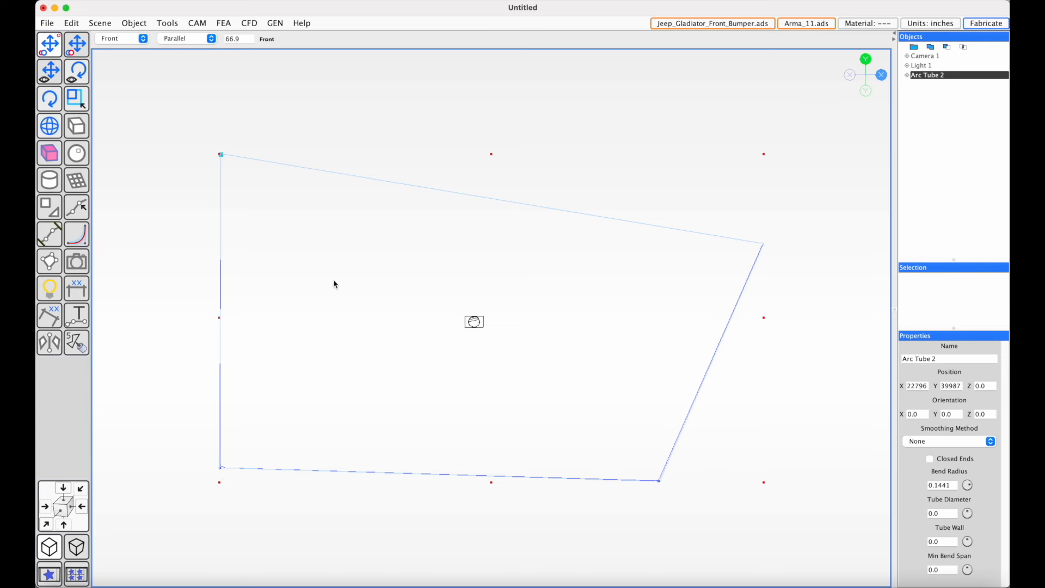
click(872, 25)
drag(441, 186, 419, 126)
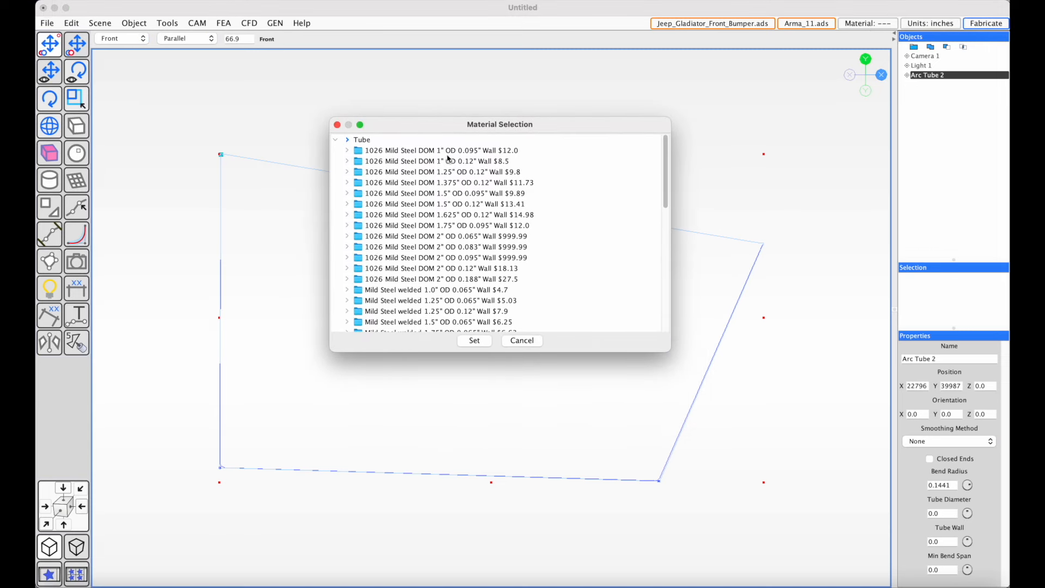
click(418, 195)
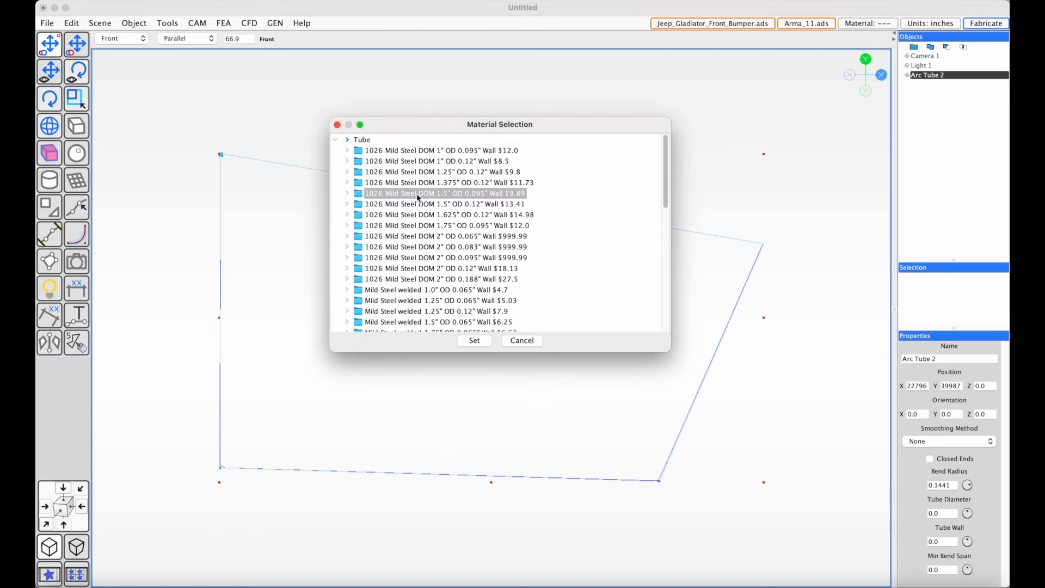
click(474, 341)
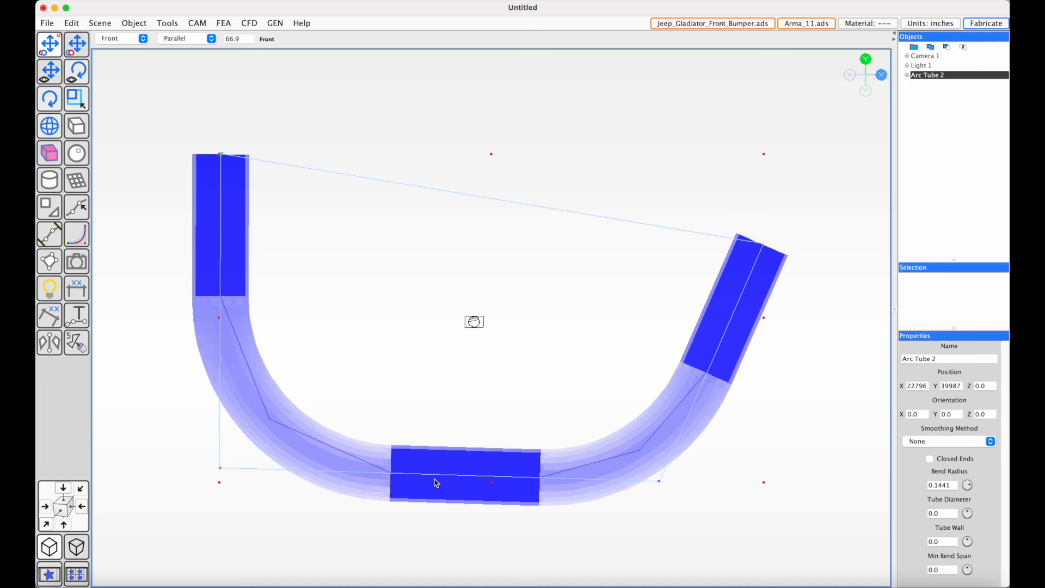
drag(938, 329, 935, 300)
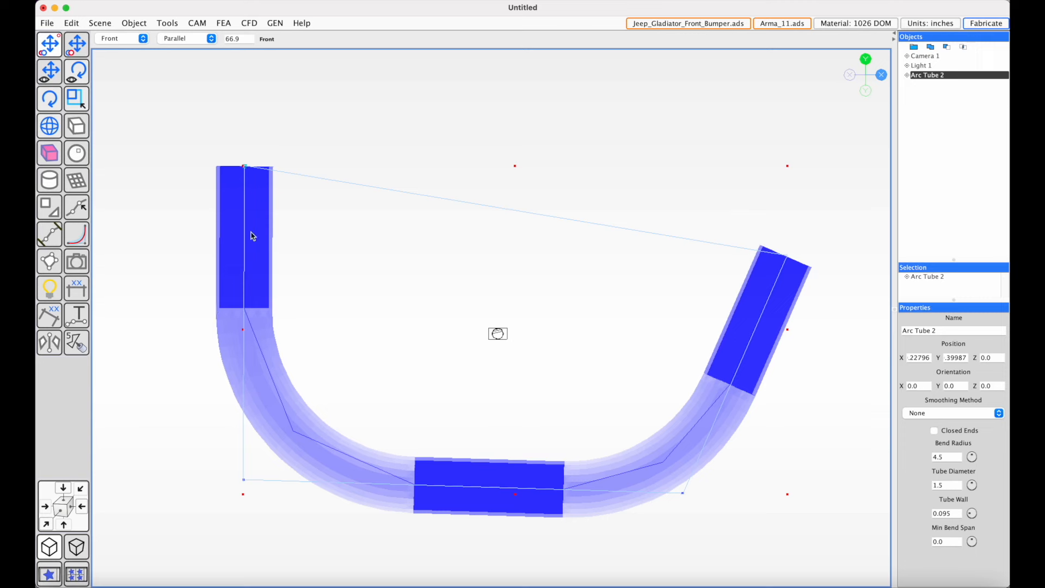
- Draw a second arc tube through three points, running across both open ends of the U-shaped tube
middle_drag(319, 225, 314, 235)
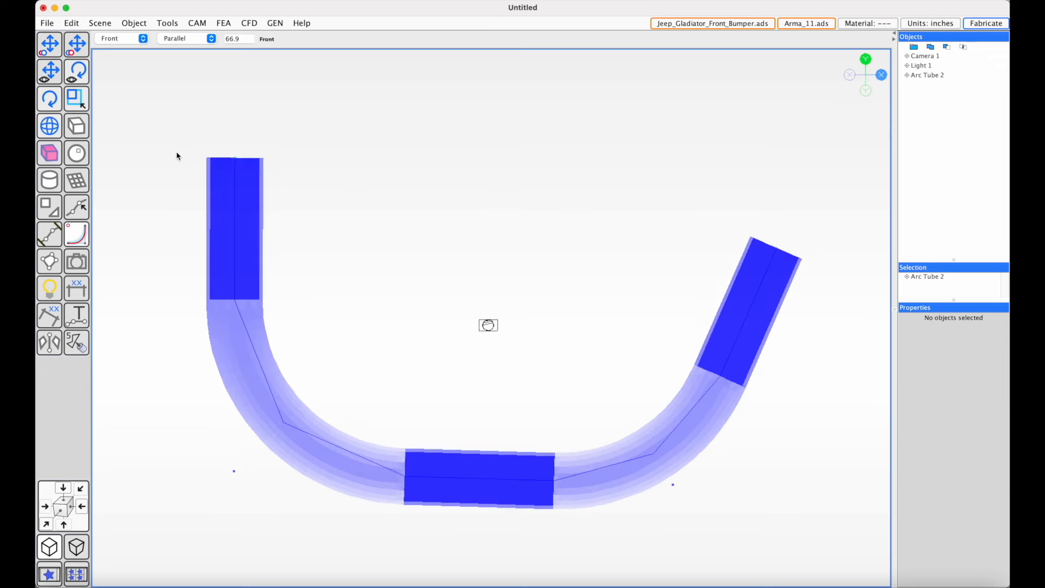
drag(176, 159, 162, 156)
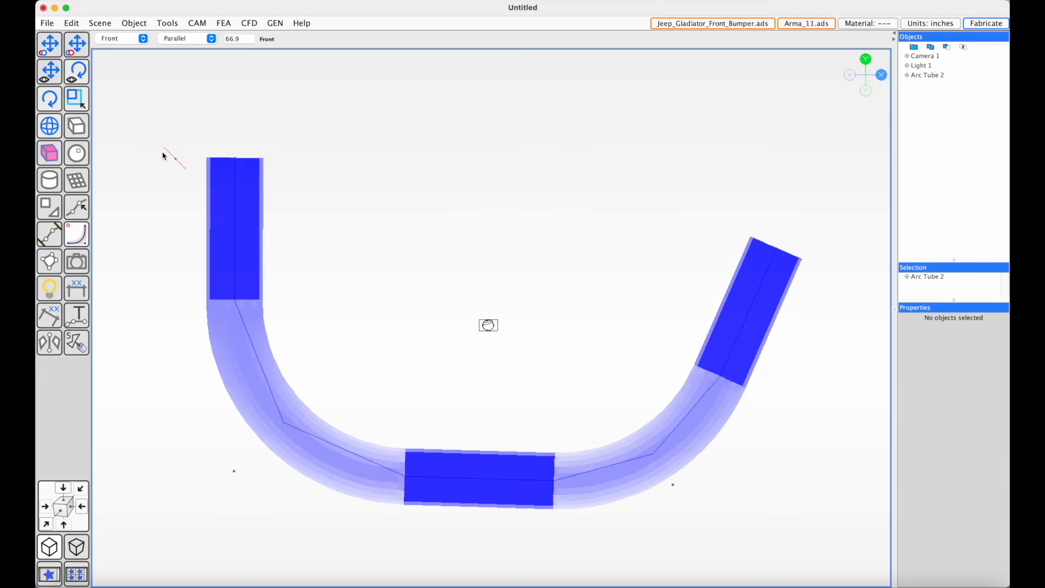
click(586, 162)
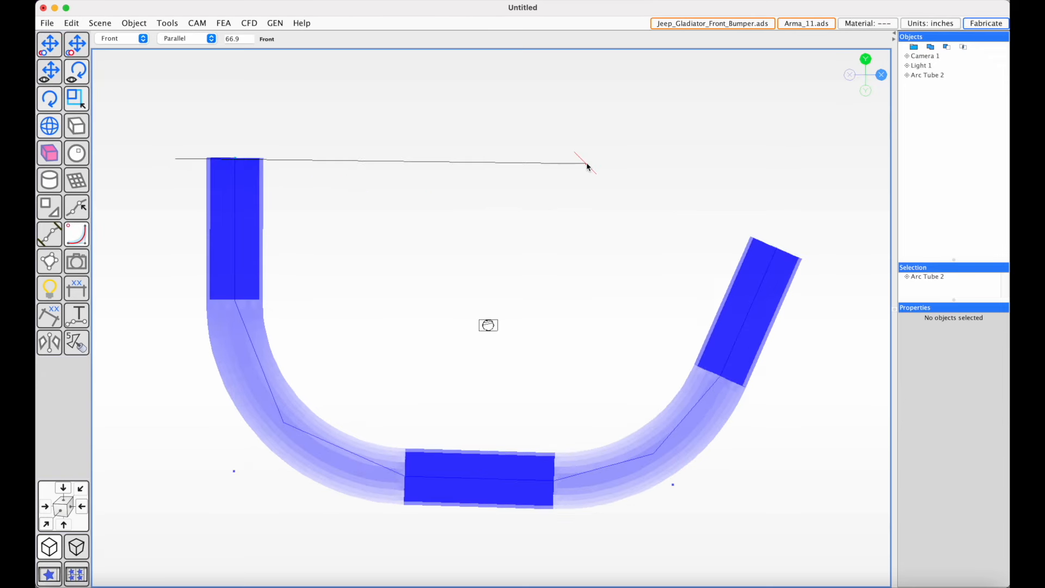
double_click(859, 285)
click(61, 52)
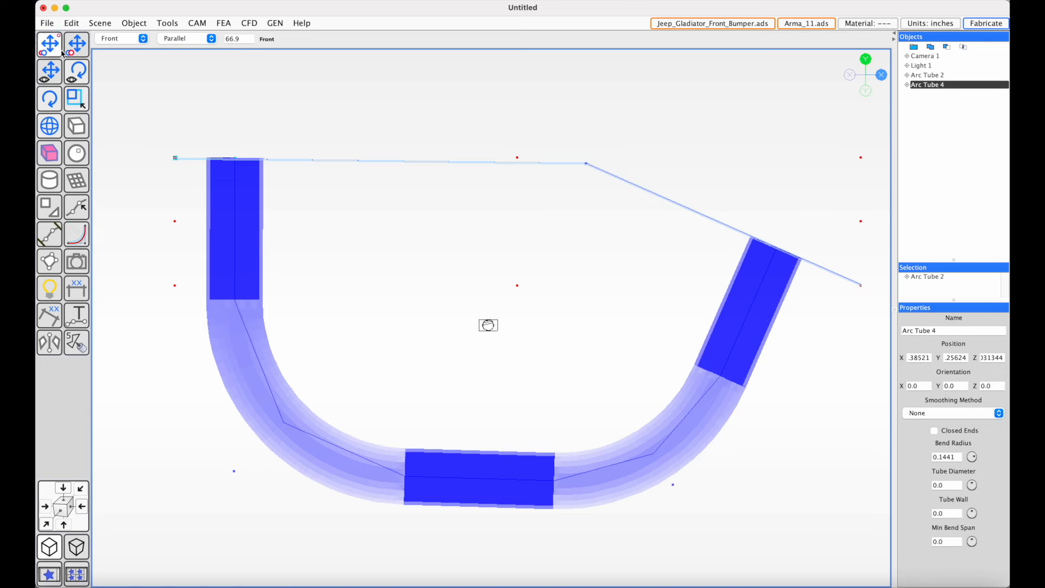
- Assign the material 1026 Mild Steel DOM 1.5" OD 0.095" Wall to the new crossing tube
click(854, 30)
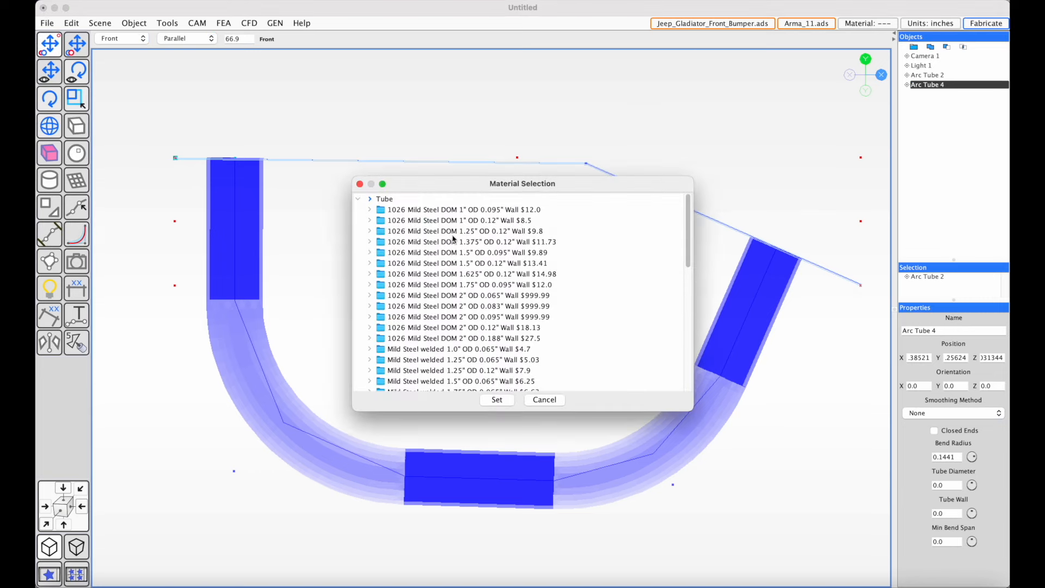
click(472, 253)
click(494, 399)
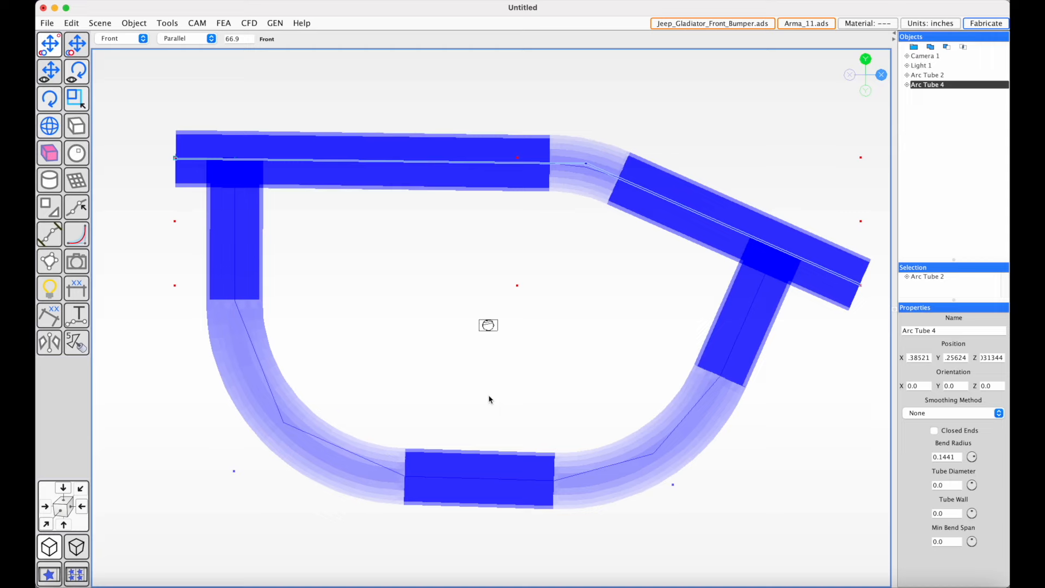
- Edit the crossing tube's curve, nudging its two end points slightly upward, and accept the changes
double_click(415, 165)
middle_drag(397, 282, 425, 214)
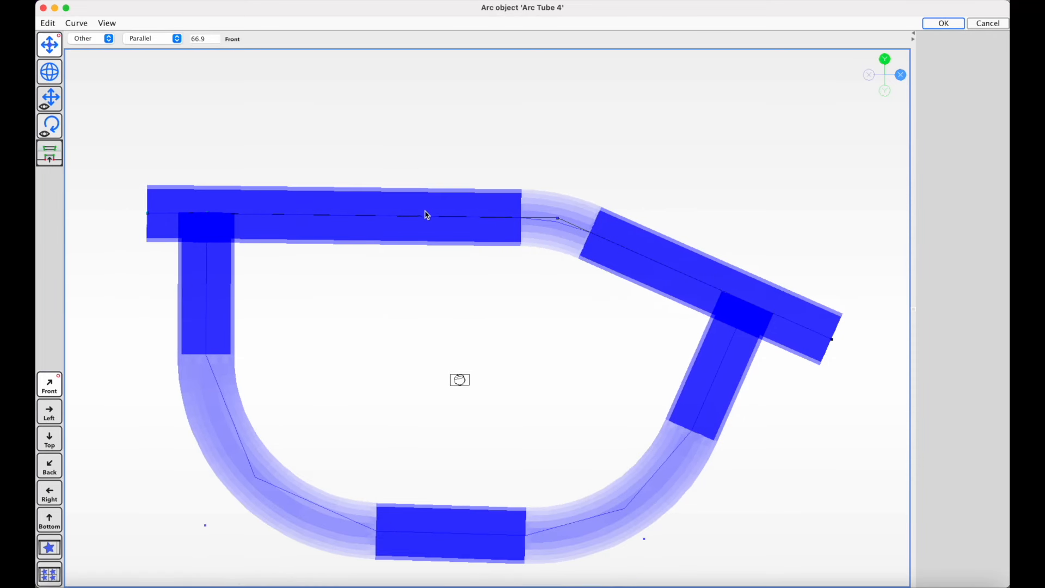
click(147, 213)
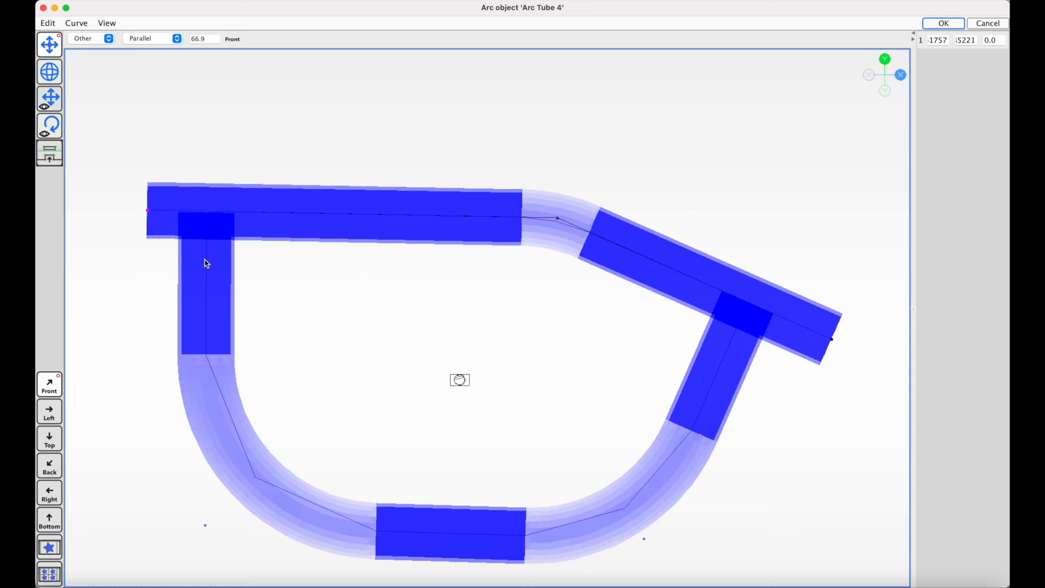
click(832, 338)
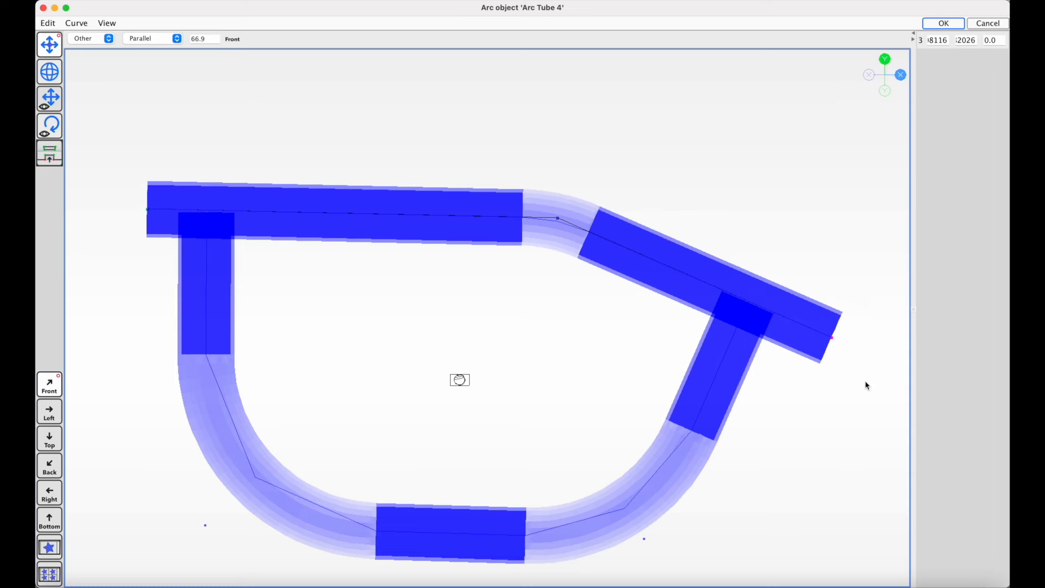
click(948, 25)
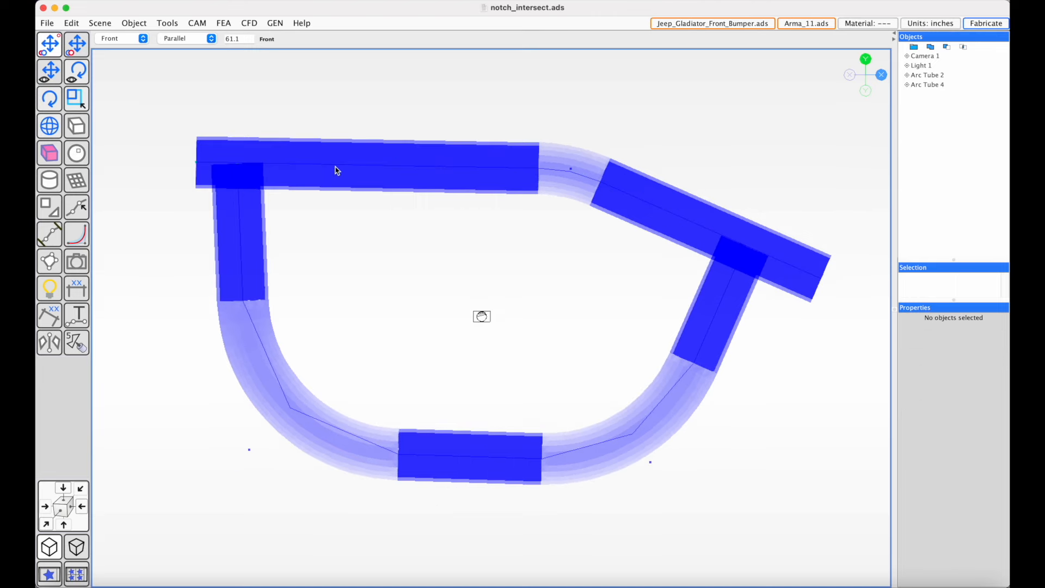
- Examine both tubes and where the U-shaped tube's ends meet the crossing tube, including from an angled view
click(329, 170)
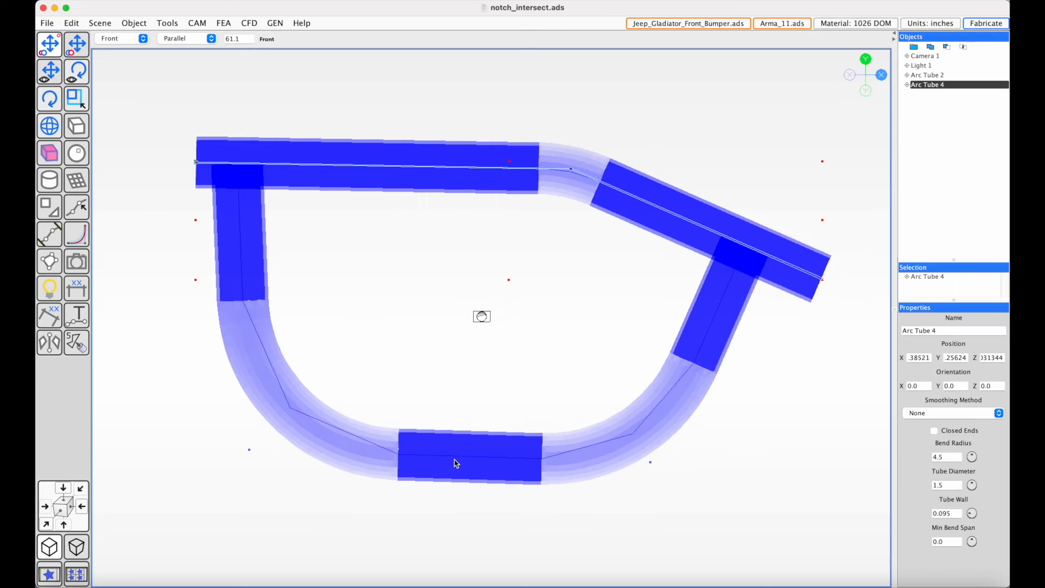
click(280, 471)
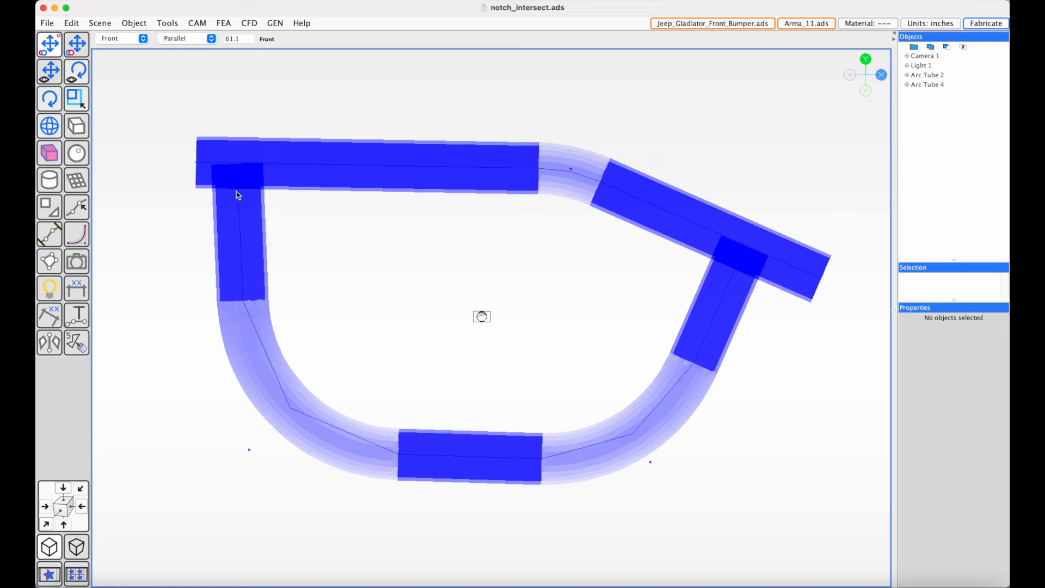
click(244, 251)
middle_drag(343, 252, 298, 244)
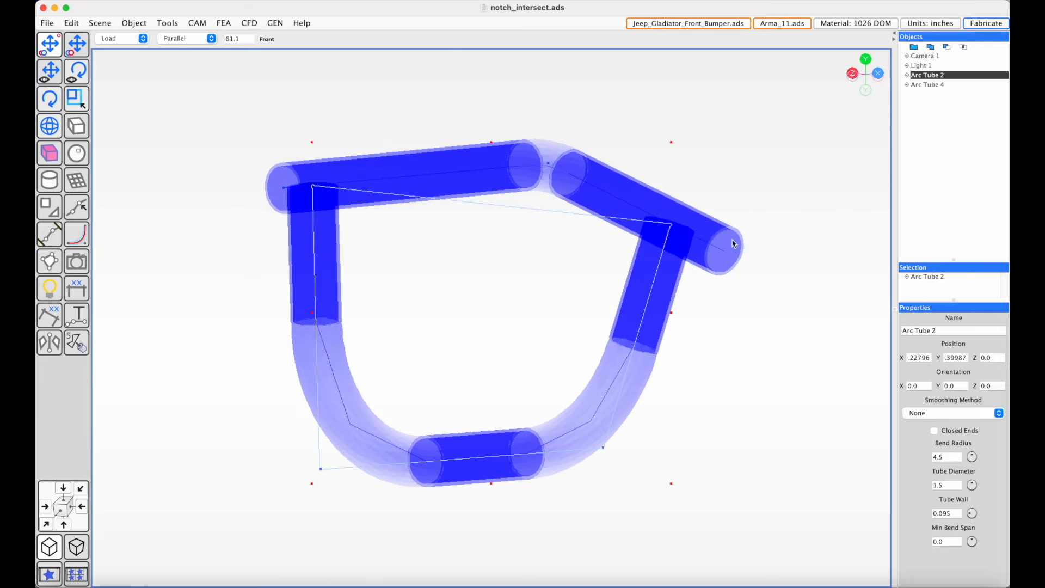
middle_drag(486, 185, 541, 202)
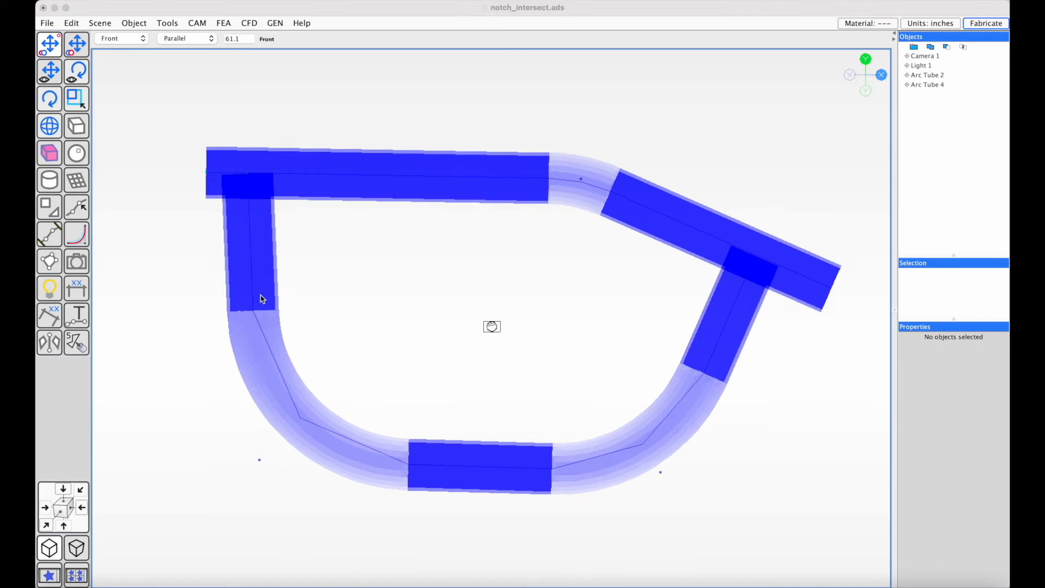
click(252, 291)
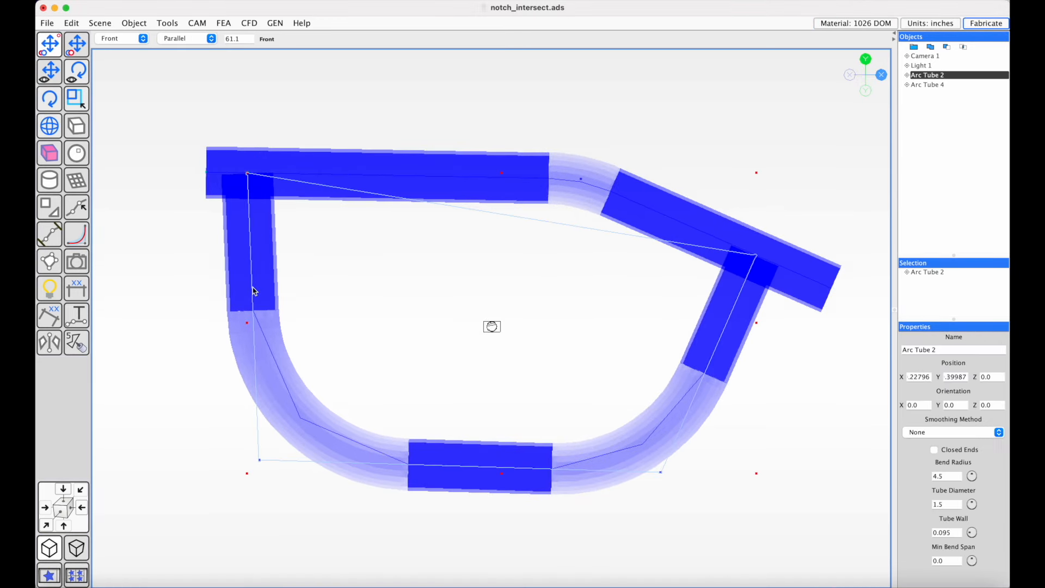
click(847, 90)
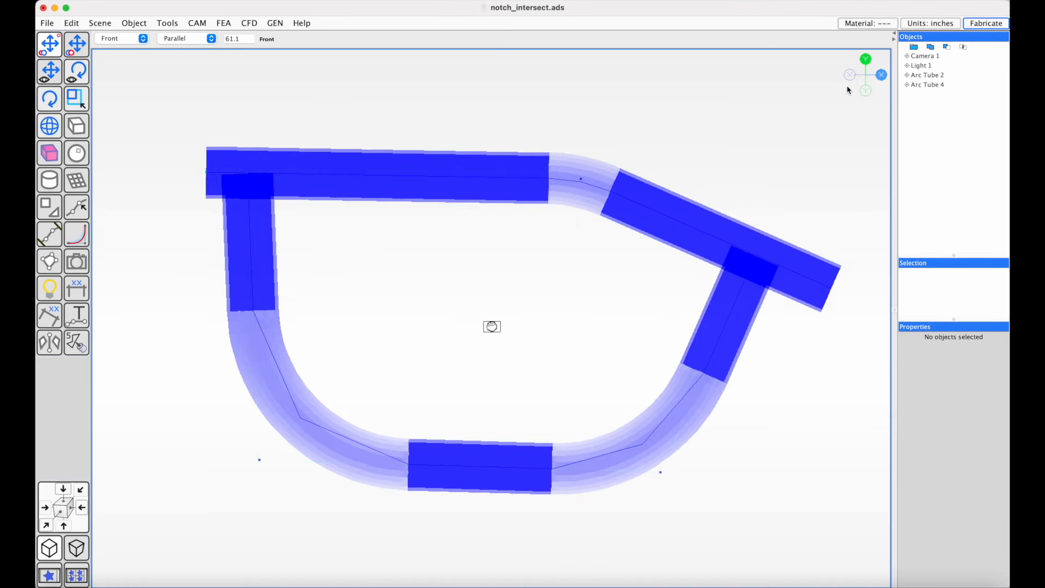
- Run Notch Angled Tube Intersections on the U-shaped tube, Arc Tube 2, to notch its ends against the crossing tube
click(929, 76)
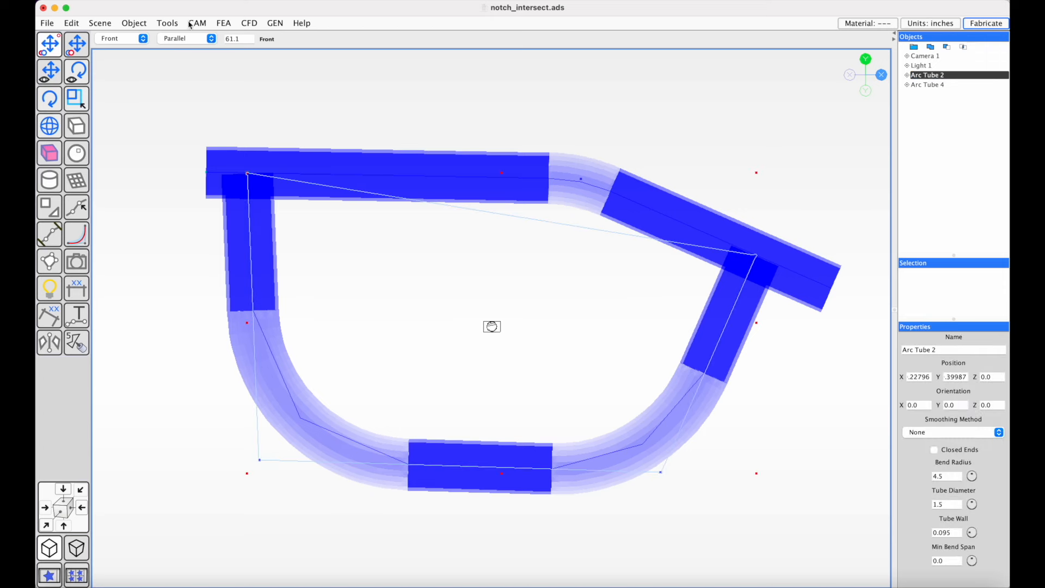
click(169, 23)
mouse_move(206, 197)
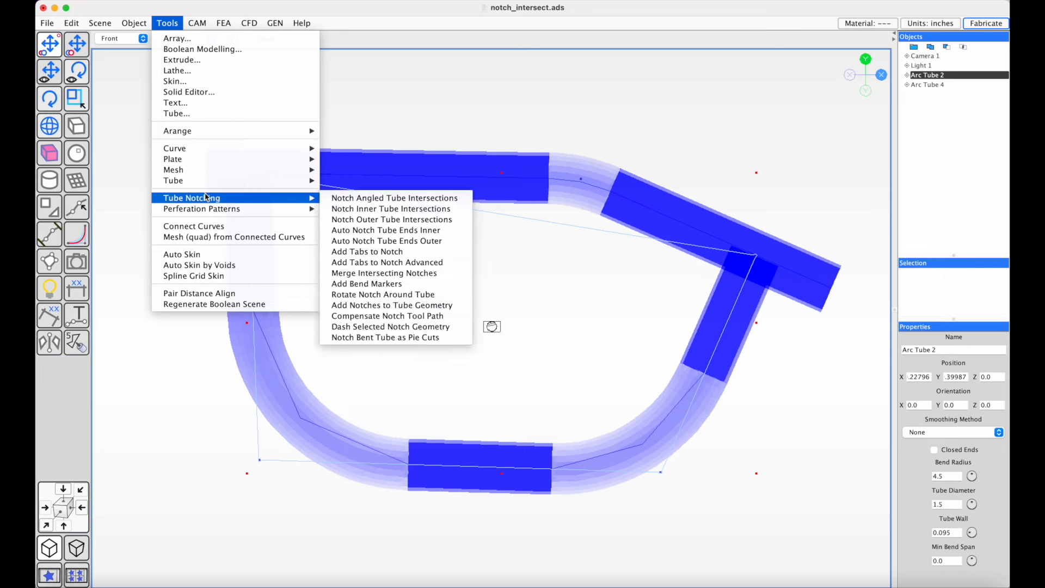
click(375, 199)
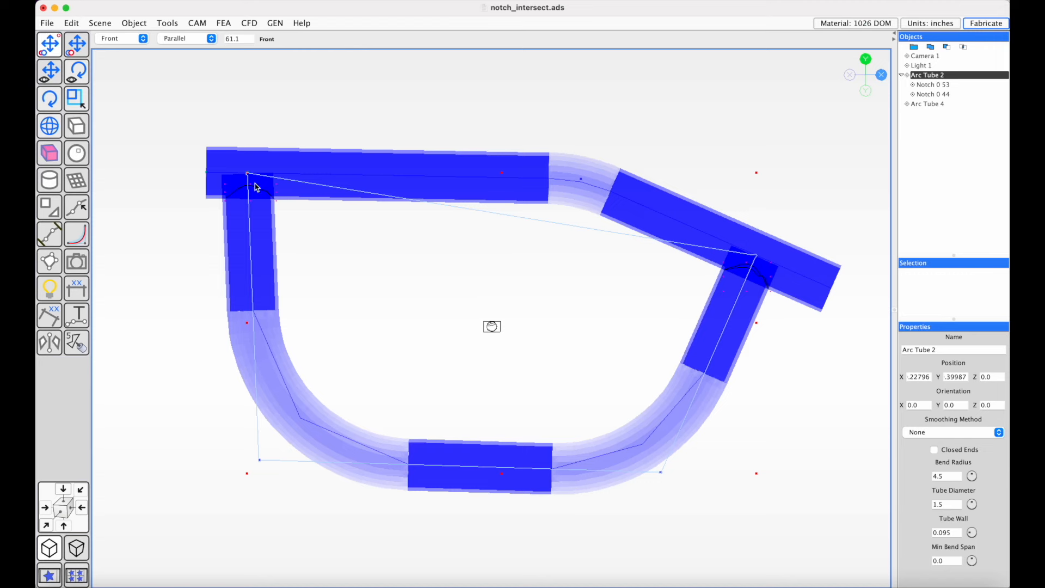
- Examine the two notch curves under Arc Tube 2 where its ends meet the crossing tube, from an angled close-up
click(930, 86)
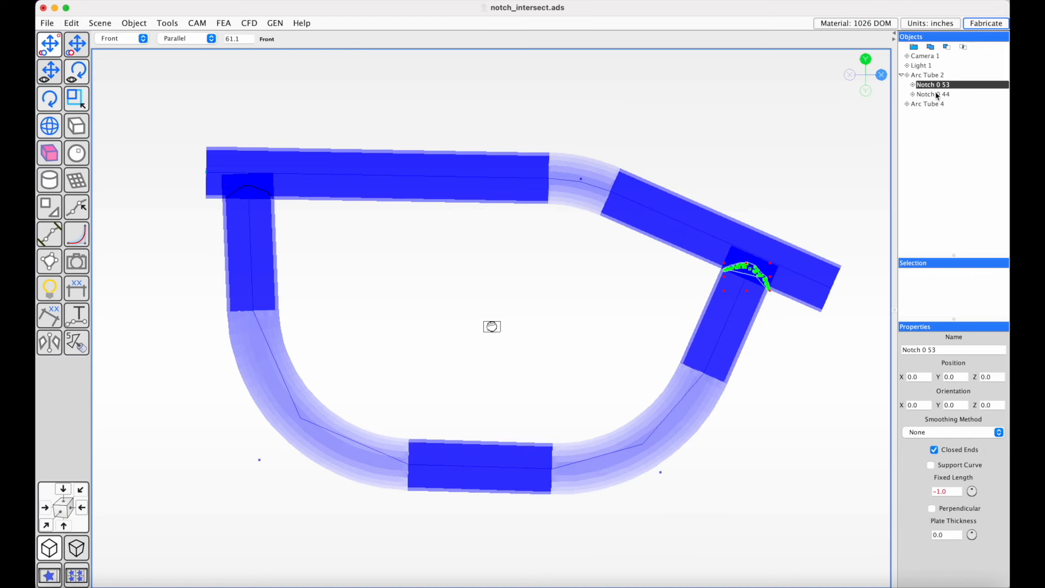
shift+click(932, 95)
middle_drag(534, 186, 510, 200)
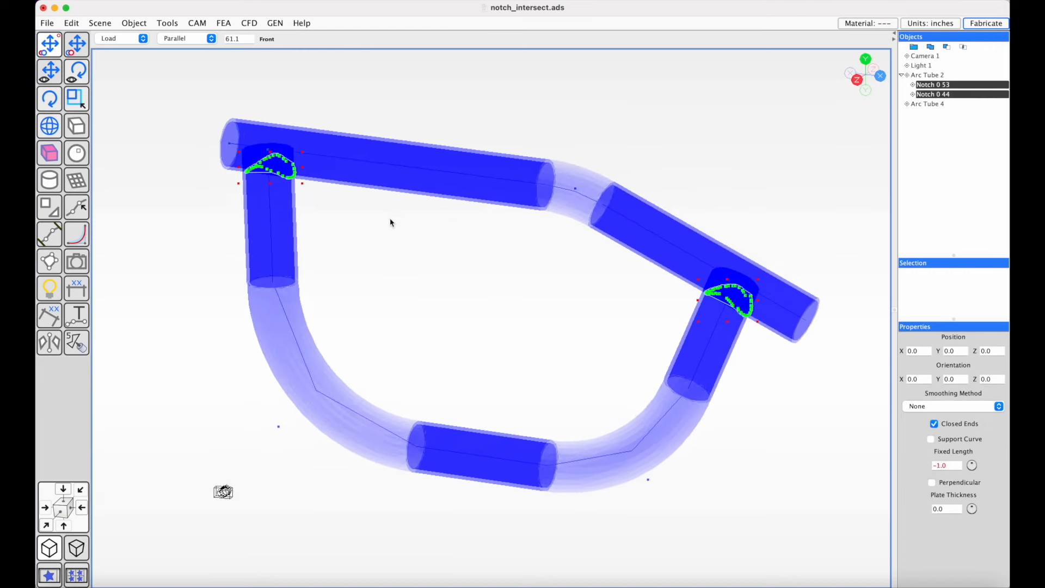
right_drag(389, 220, 584, 322)
click(339, 250)
scroll(441, 265, up, 5)
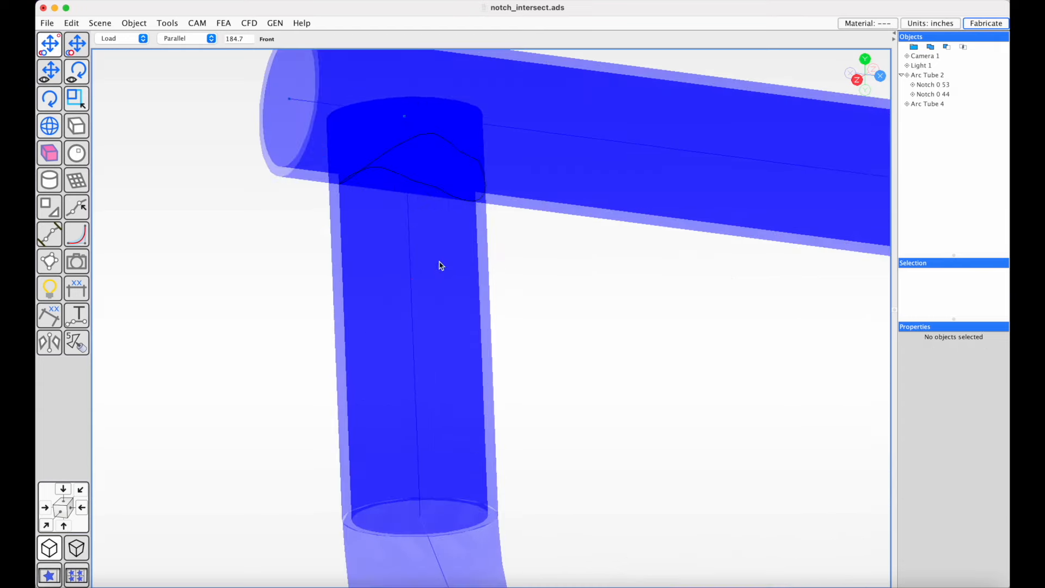
click(433, 188)
middle_drag(449, 216, 497, 333)
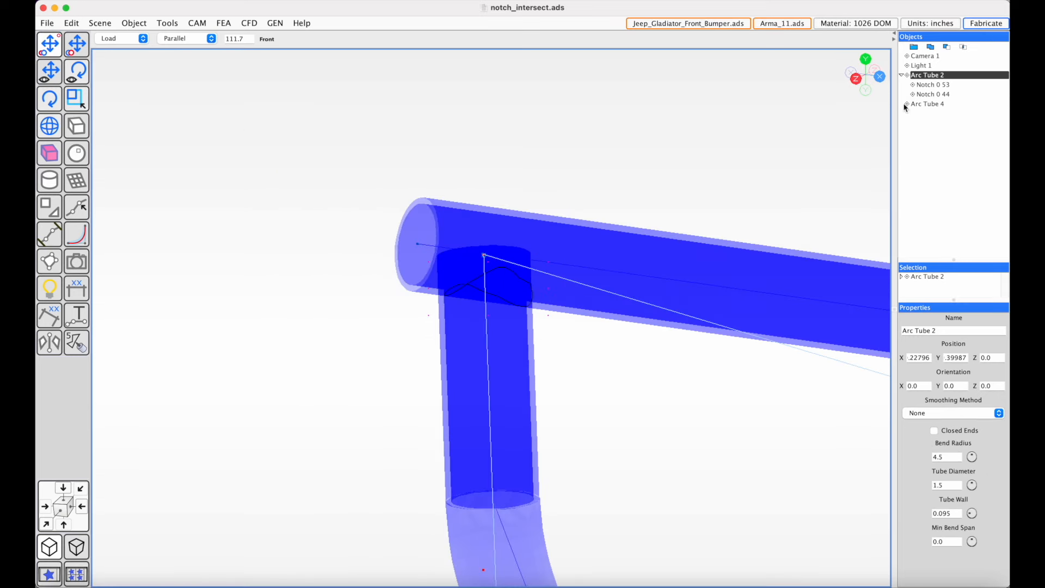
- Examine the notch curve Notch 0 44 on the U-shaped tube's end with the crossing tube temporarily hidden, and select the curve
click(907, 105)
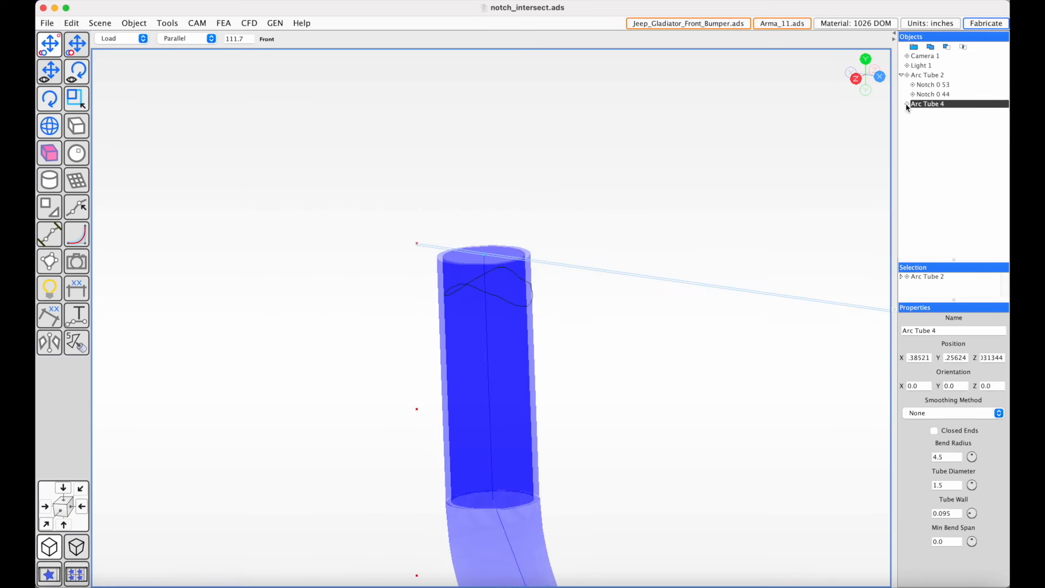
click(407, 121)
click(458, 284)
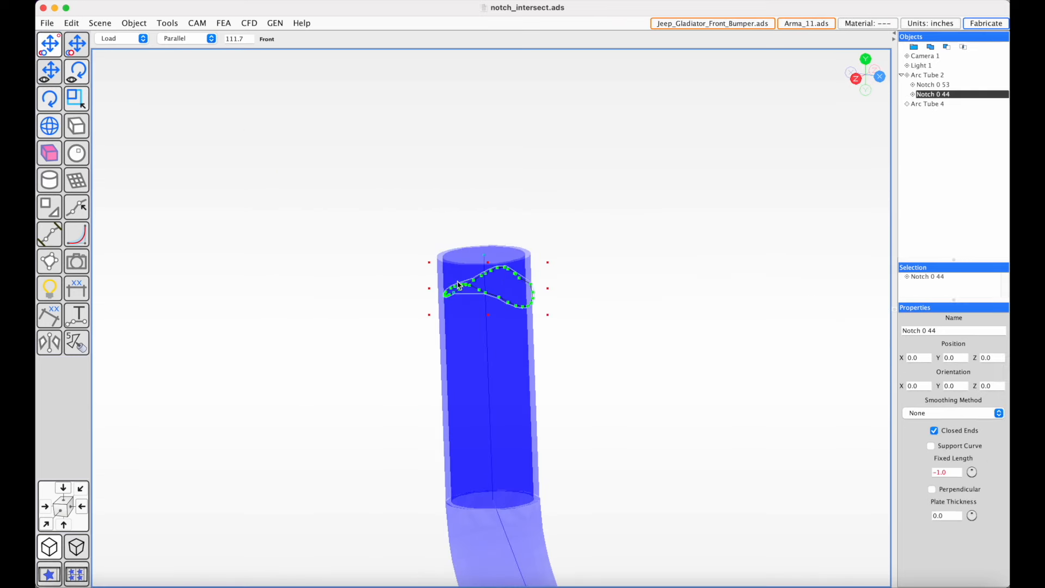
middle_drag(437, 357, 465, 352)
click(908, 105)
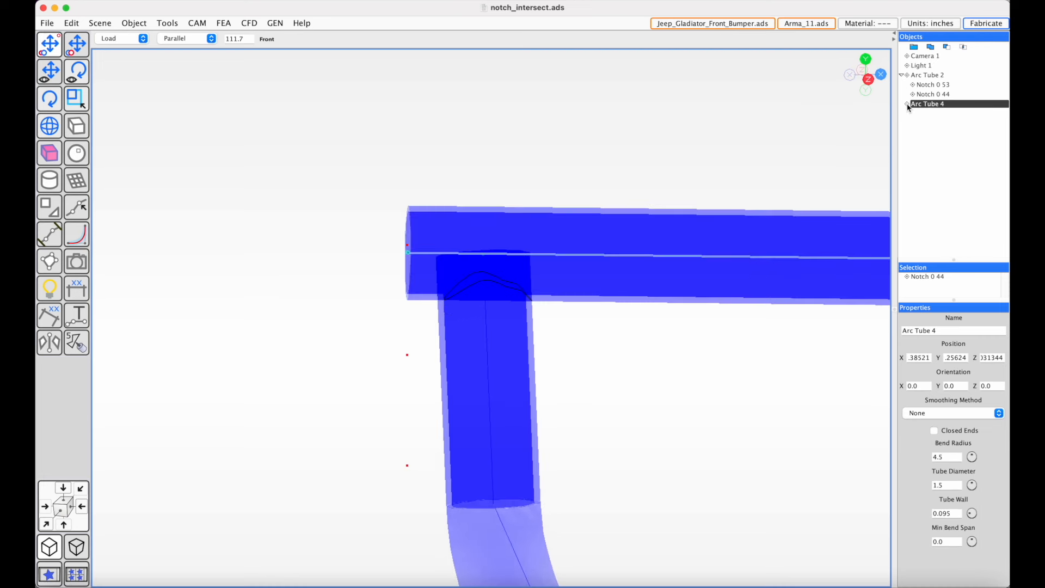
click(506, 285)
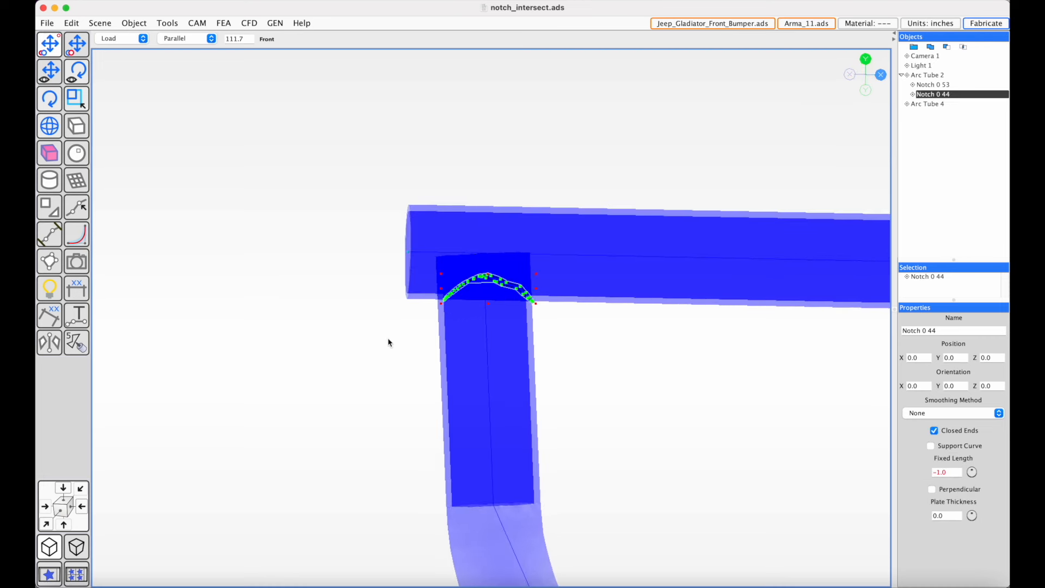
- Examine how the selected notch curve follows the crossing tube's wall, up close from several angles and from the front
middle_drag(466, 456, 462, 452)
right_drag(462, 450, 413, 438)
scroll(414, 438, up, 8)
right_drag(329, 314, 452, 409)
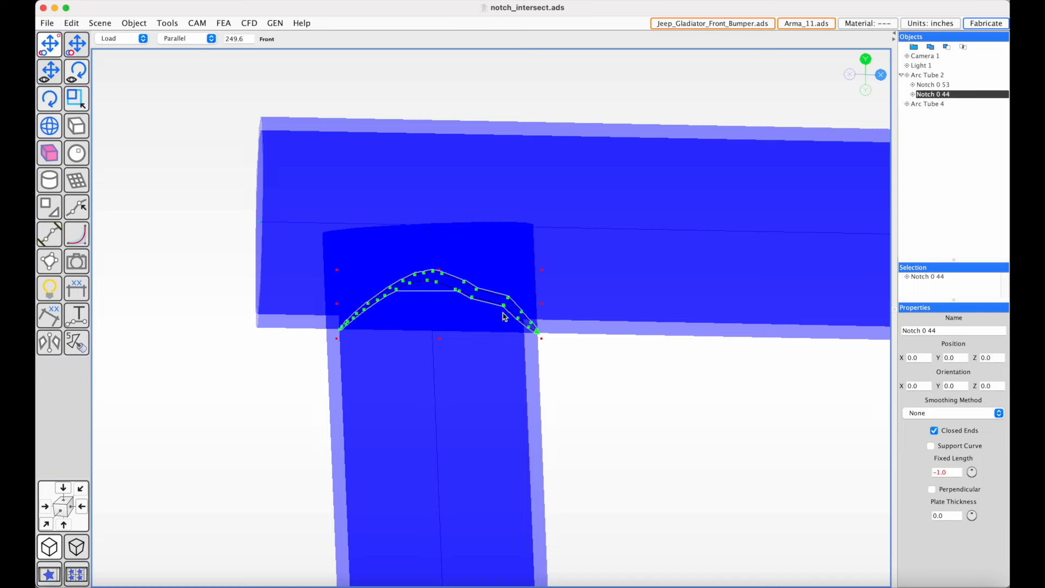
middle_drag(493, 379, 455, 373)
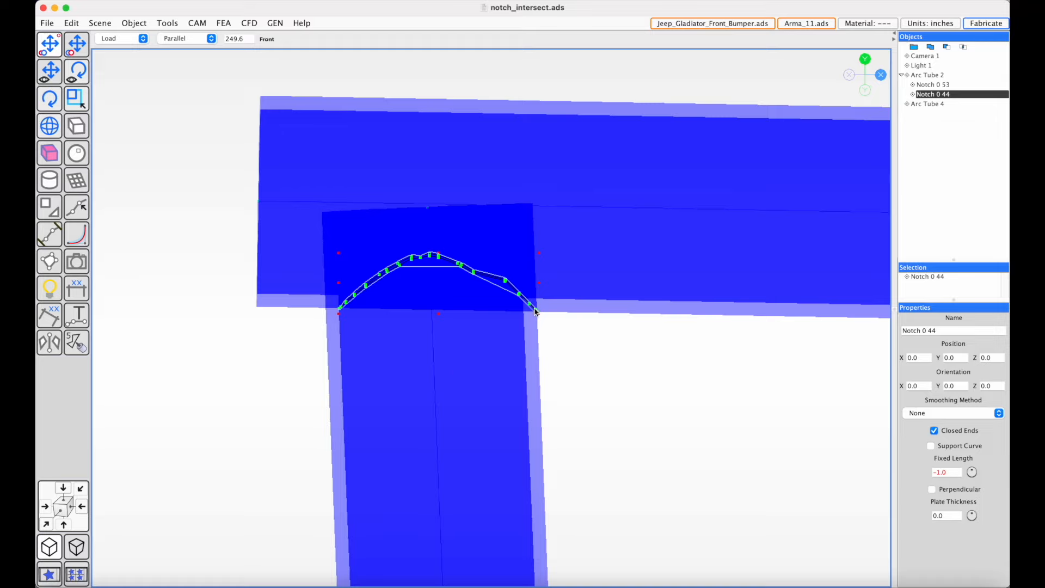
mouse_move(484, 326)
middle_down()
mouse_move(467, 348)
mouse_move(432, 351)
mouse_move(501, 340)
mouse_move(520, 309)
mouse_move(475, 341)
middle_up()
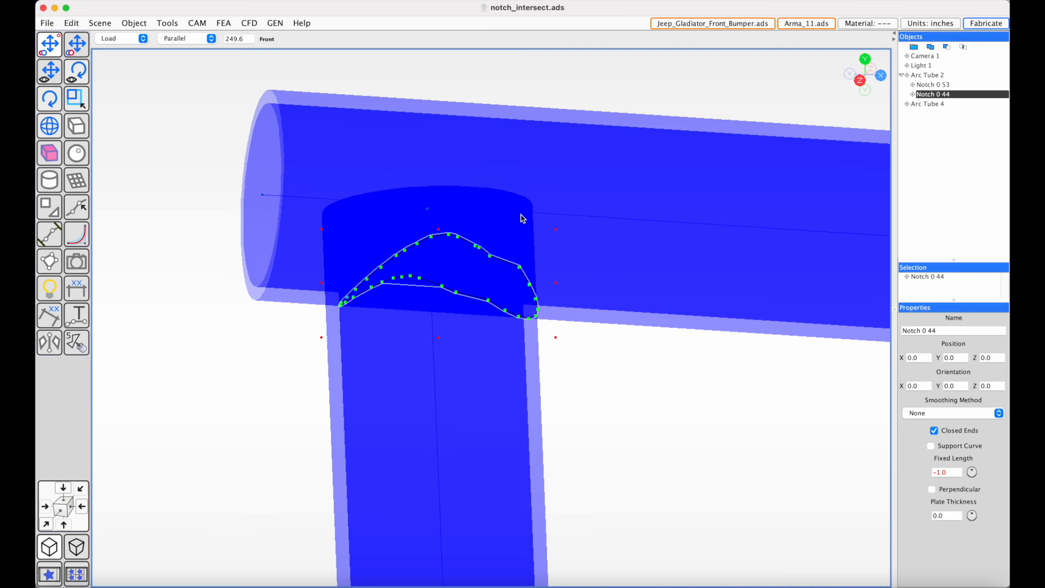
middle_drag(507, 368, 520, 359)
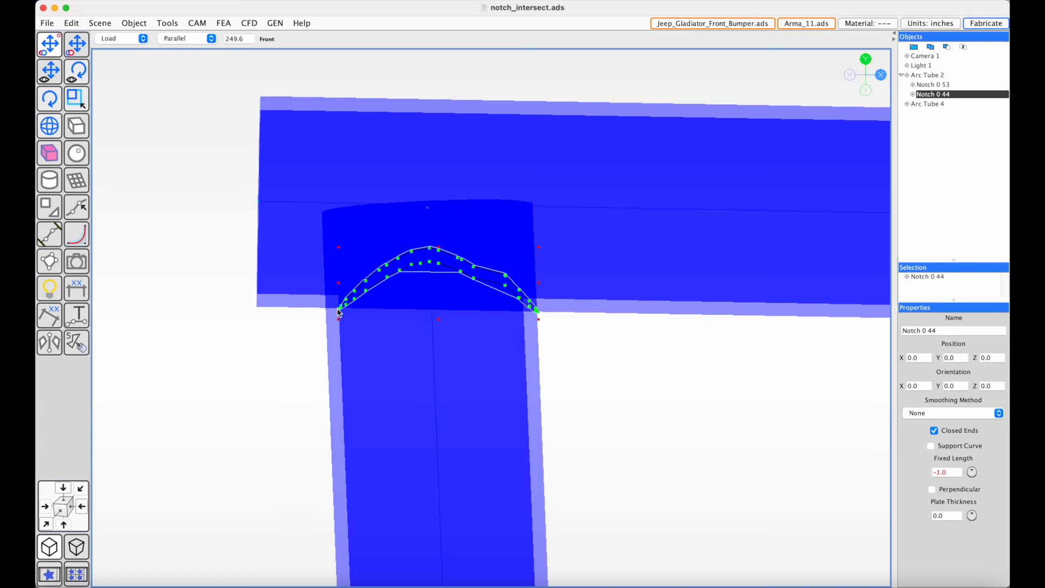
click(48, 526)
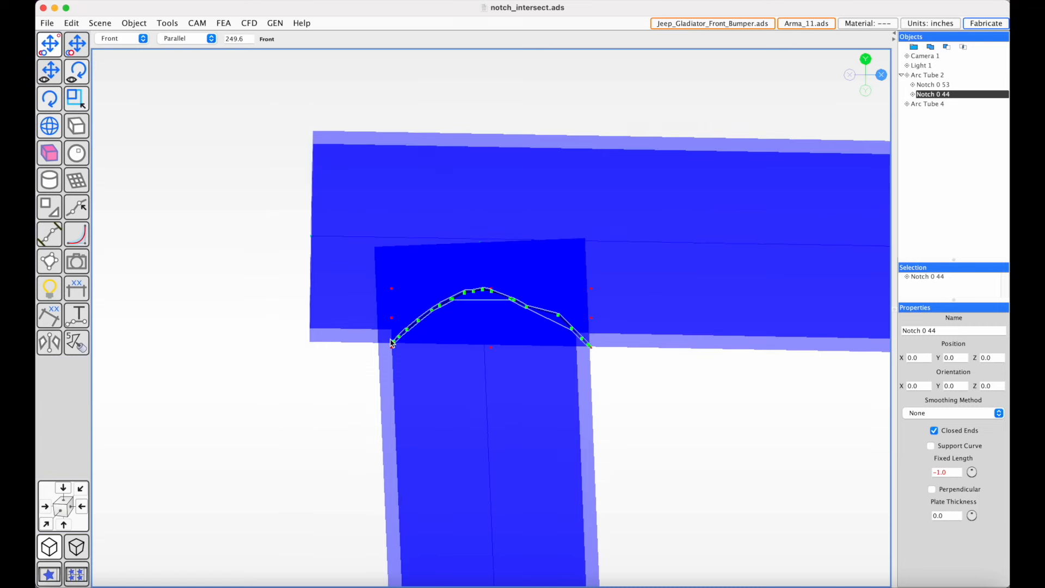
scroll(389, 333, up, 3)
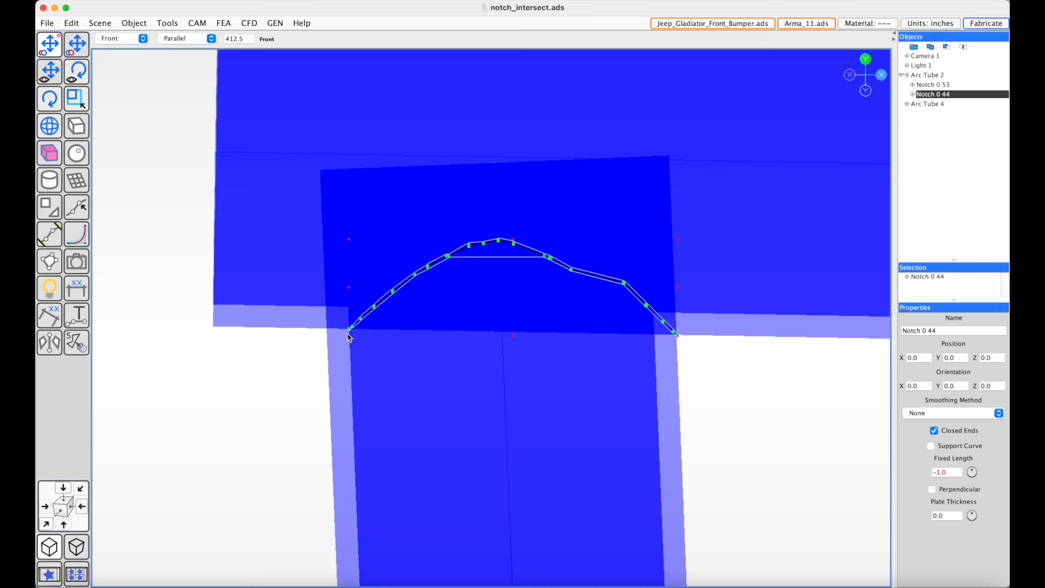
scroll(443, 366, down, 5)
- Examine the notch curve Notch 0 53 at the U-shaped tube's other end, then both tubes as a whole
click(338, 260)
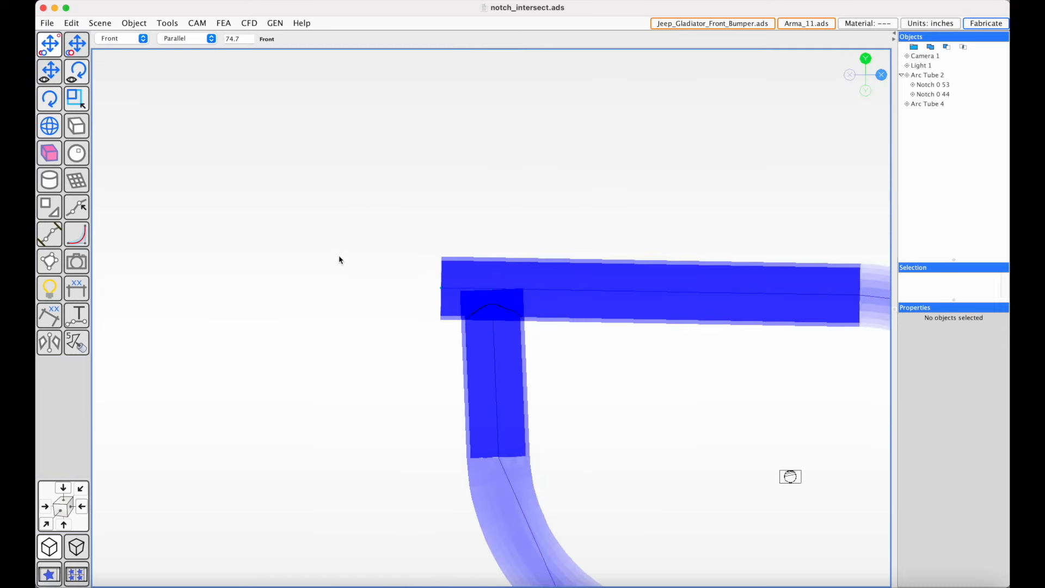
scroll(375, 292, right, 2)
click(506, 316)
middle_drag(534, 360, 597, 396)
scroll(495, 375, up, 3)
scroll(496, 375, up, 1)
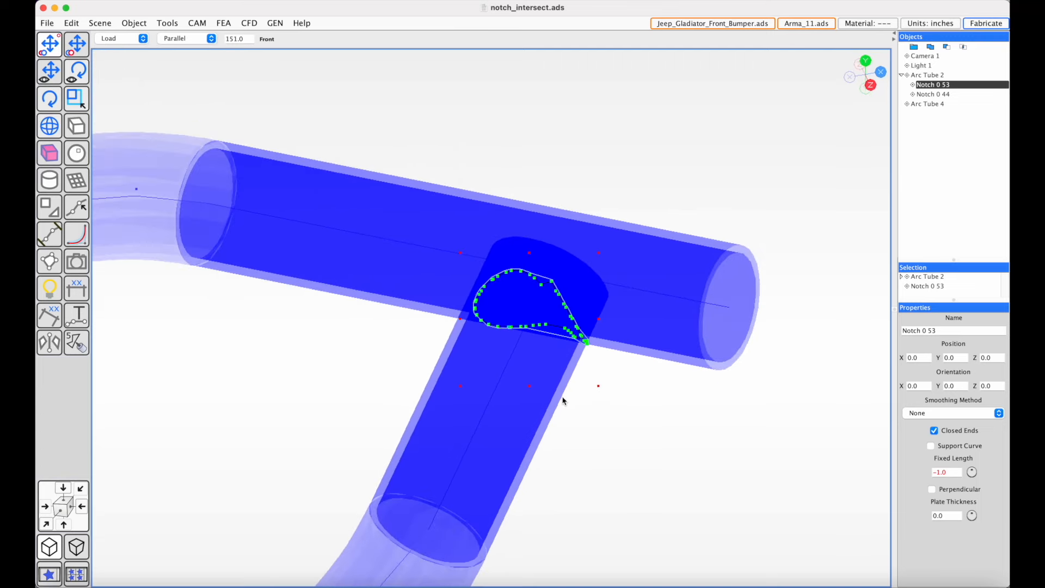
scroll(563, 401, down, 5)
click(579, 154)
right_drag(452, 215, 694, 194)
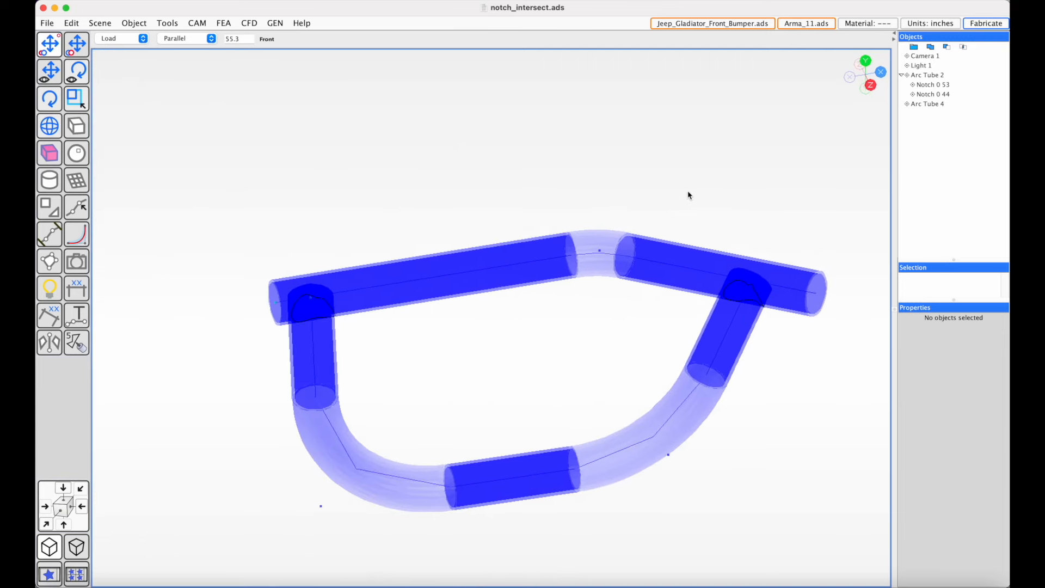
- Run Auto Notch Tube Ends Outer on the crossing tube, Arc Tube 4
click(489, 279)
right_drag(488, 280, 430, 263)
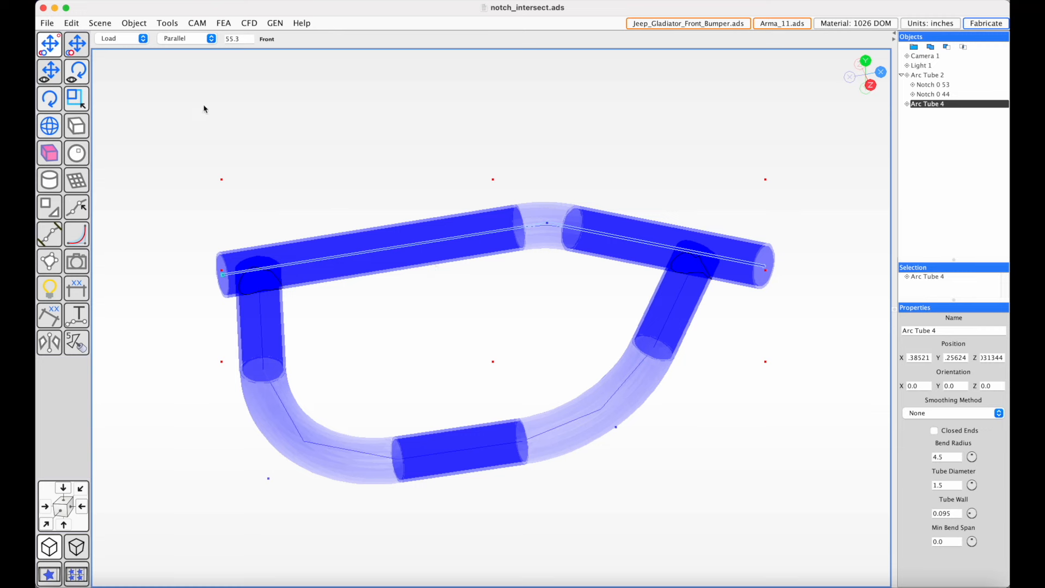
click(165, 24)
mouse_move(224, 197)
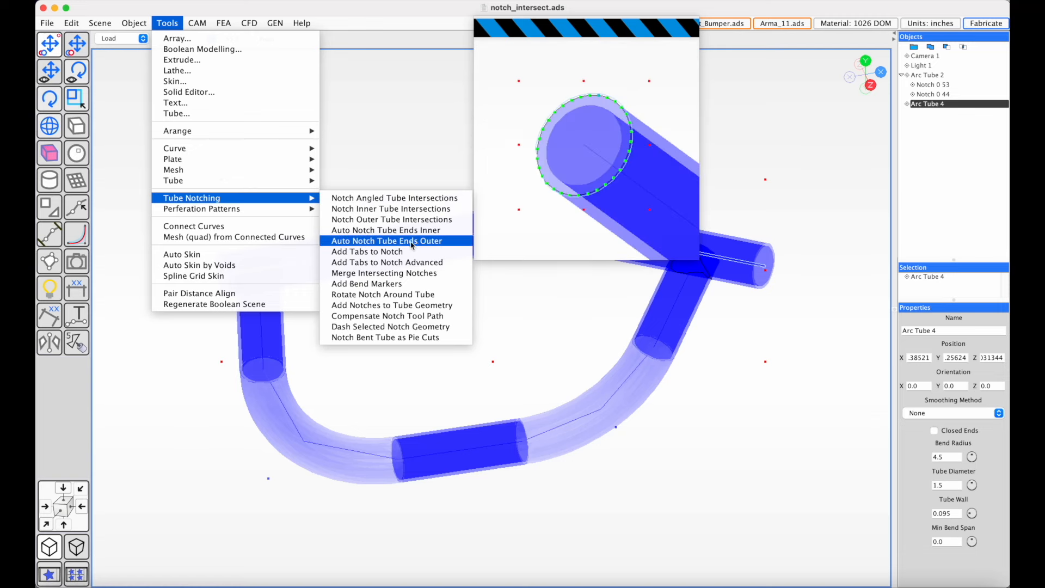
click(407, 243)
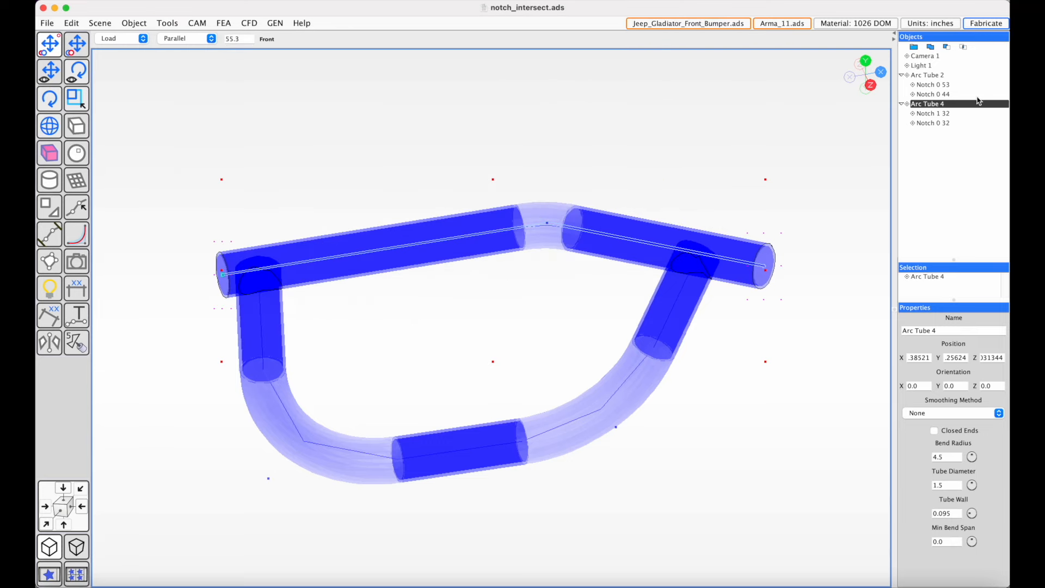
- Examine the two end notches under Arc Tube 4, including a close-up of Notch 0 32 at the tube's open end
click(932, 113)
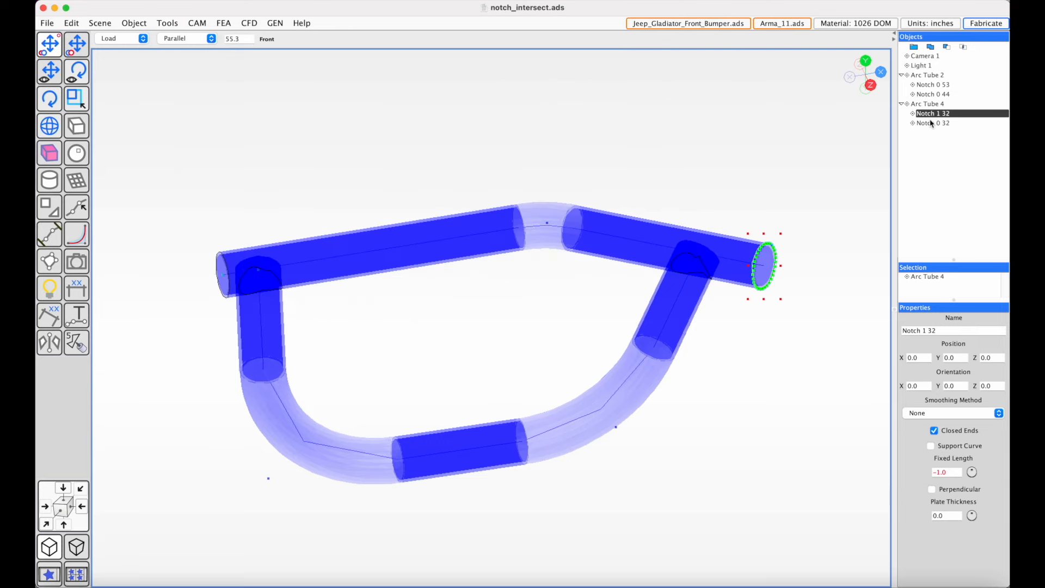
click(931, 124)
right_drag(298, 295, 517, 282)
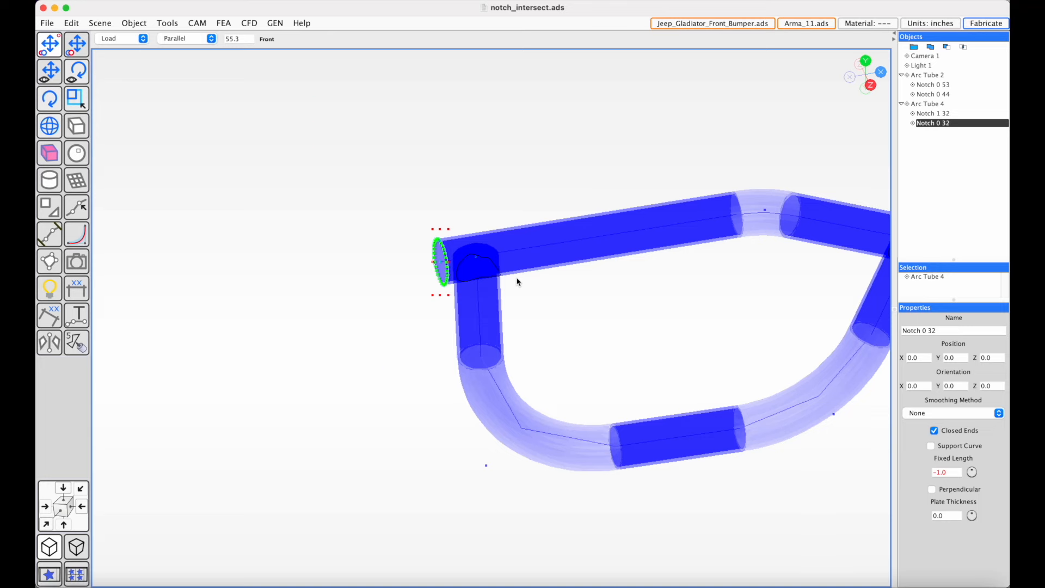
scroll(517, 282, up, 10)
middle_drag(518, 282, 536, 272)
right_drag(521, 196, 524, 401)
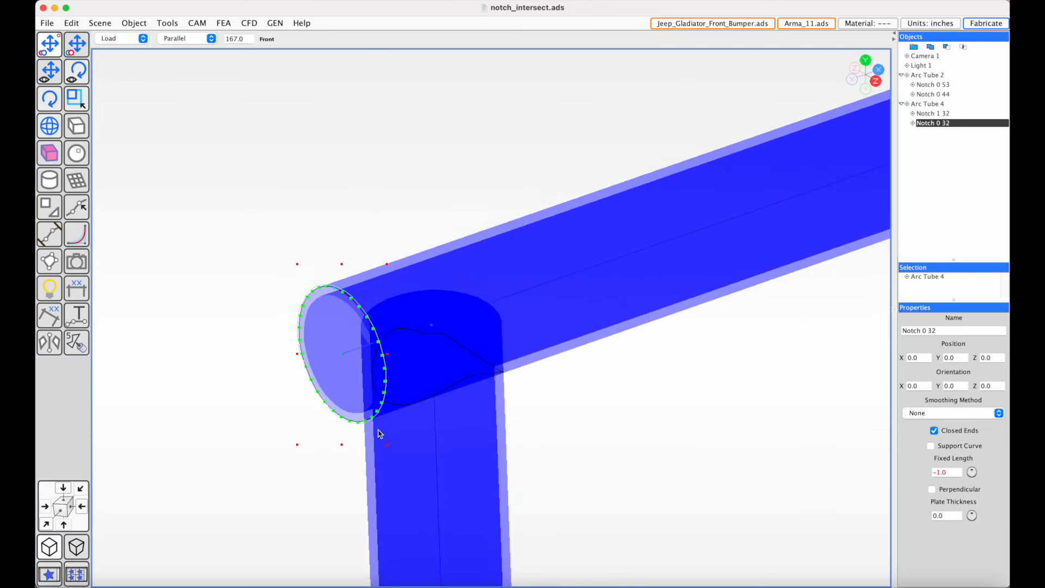
scroll(481, 400, down, 8)
middle_drag(480, 400, 420, 398)
right_drag(505, 442, 358, 317)
click(333, 74)
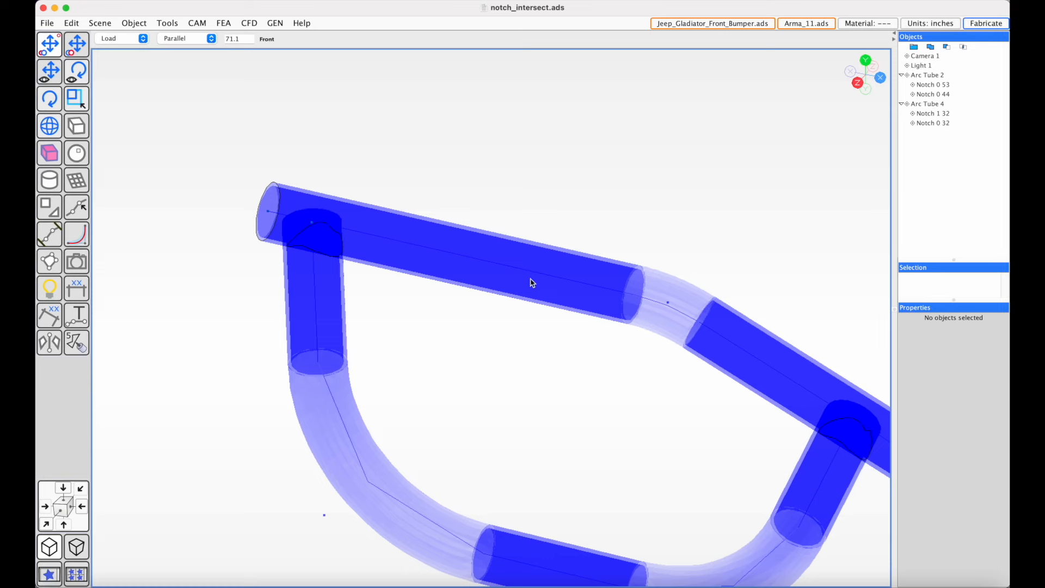
- Add bend markers to the crossing tube, Arc Tube 4, and highlight its start and end markers for inspection
click(471, 269)
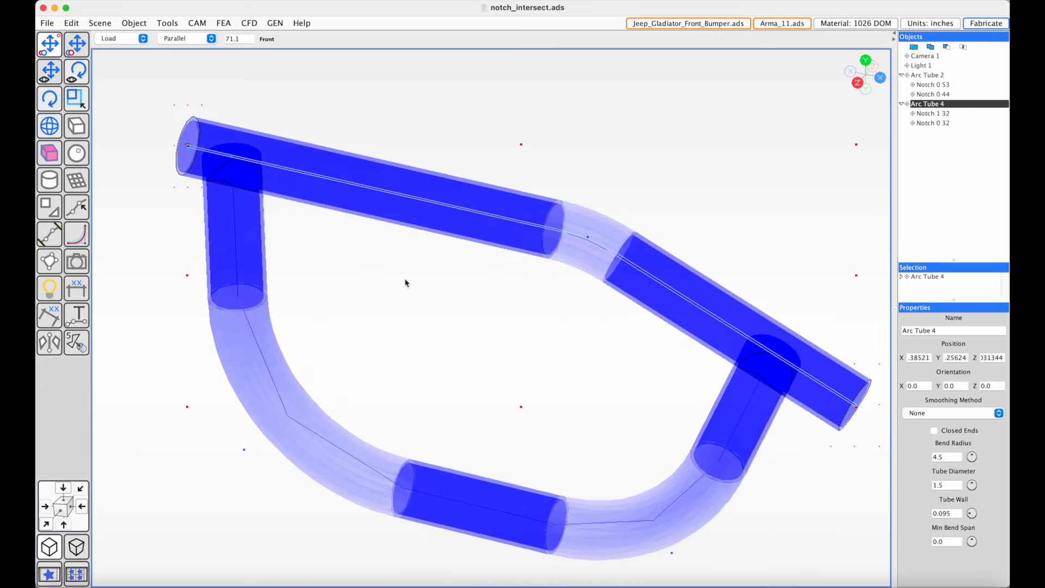
middle_drag(403, 279, 417, 263)
right_drag(417, 264, 399, 229)
middle_drag(399, 229, 389, 240)
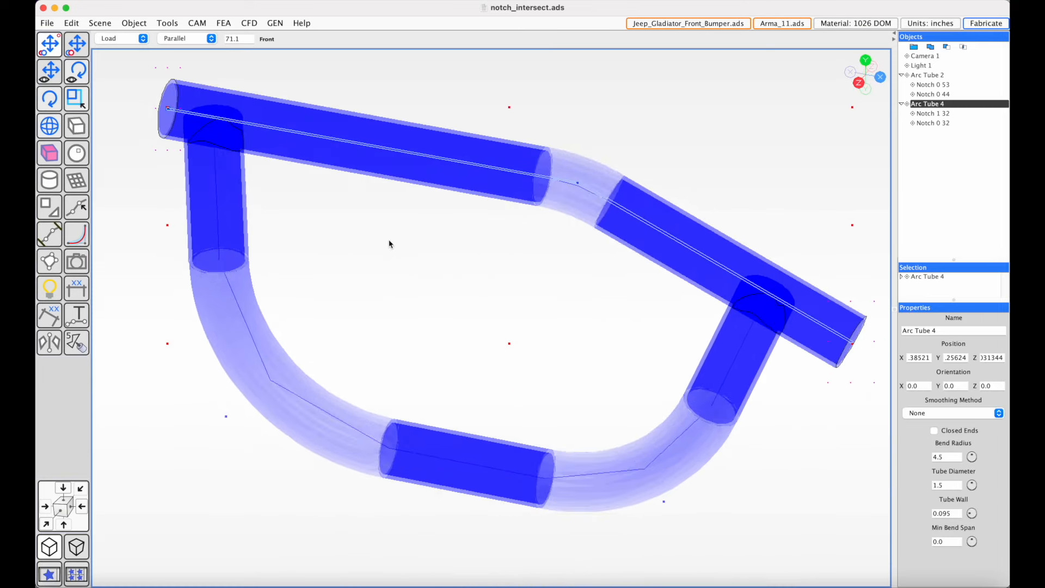
right_drag(389, 244, 390, 273)
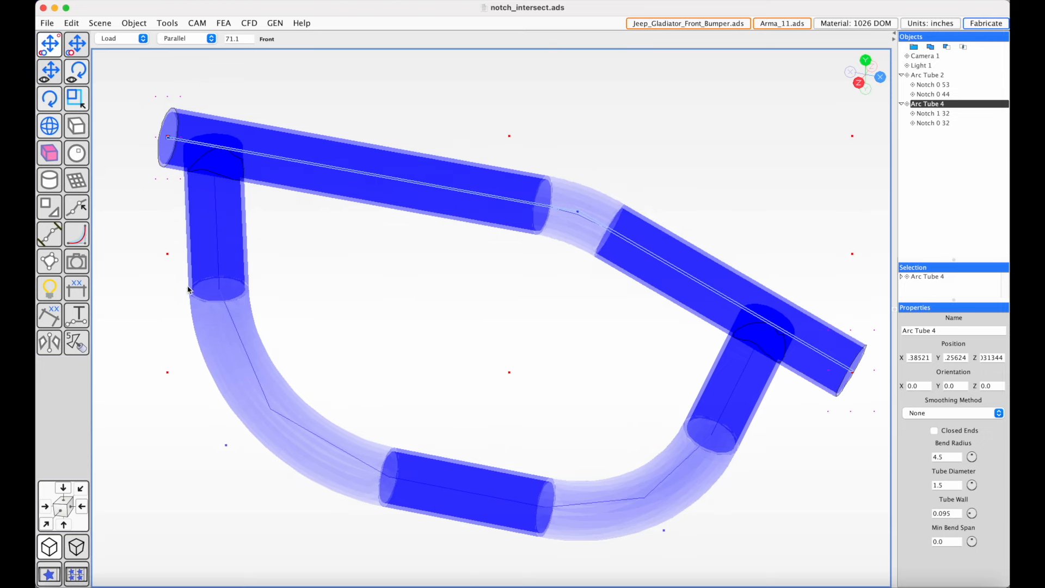
click(142, 161)
click(355, 169)
click(167, 23)
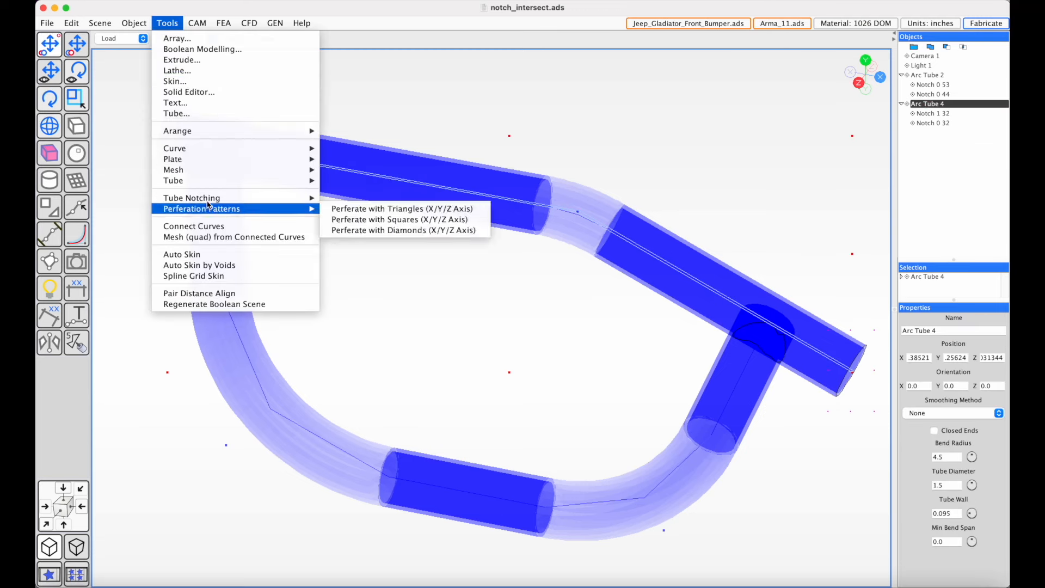
mouse_move(243, 198)
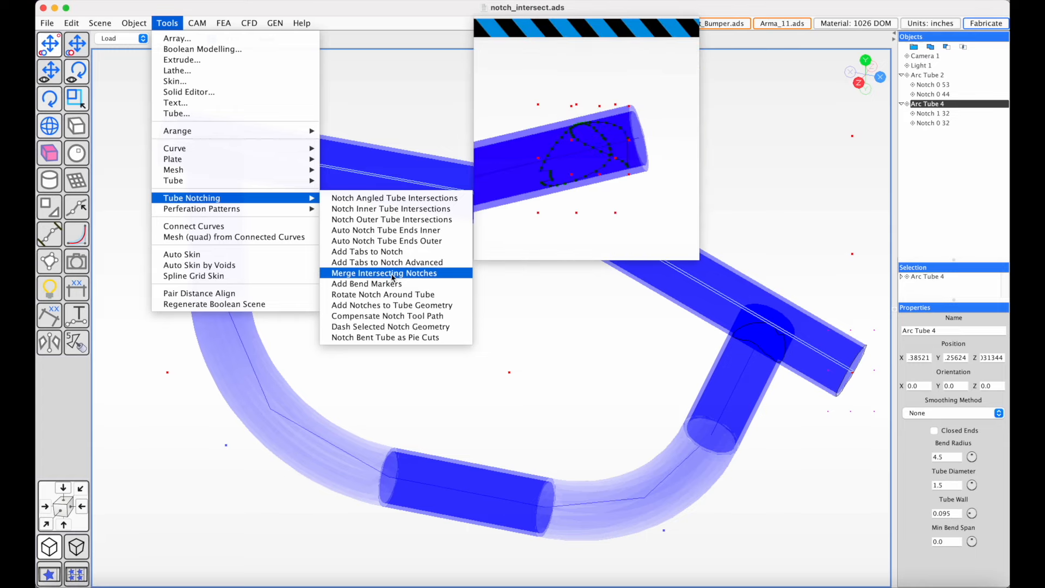
click(414, 284)
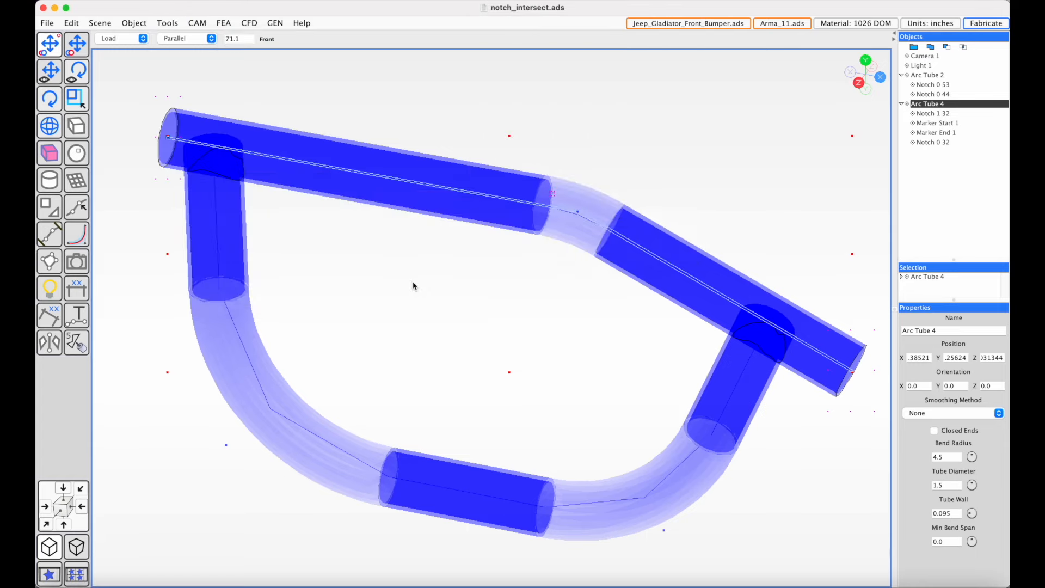
click(933, 133)
shift+click(934, 125)
middle_drag(528, 227, 672, 210)
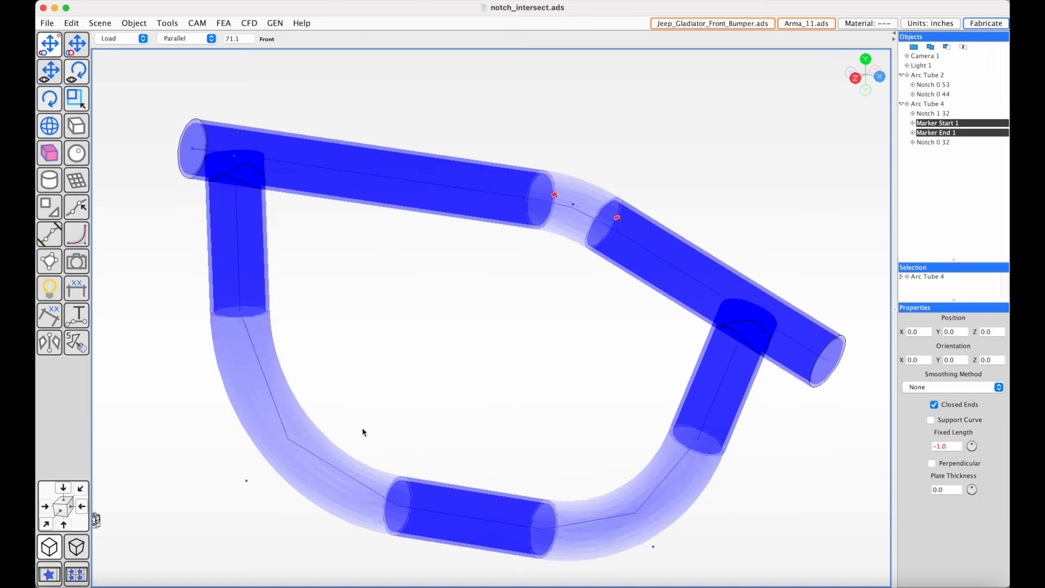
- Add bend markers to the U-shaped tube, Arc Tube 2
click(443, 513)
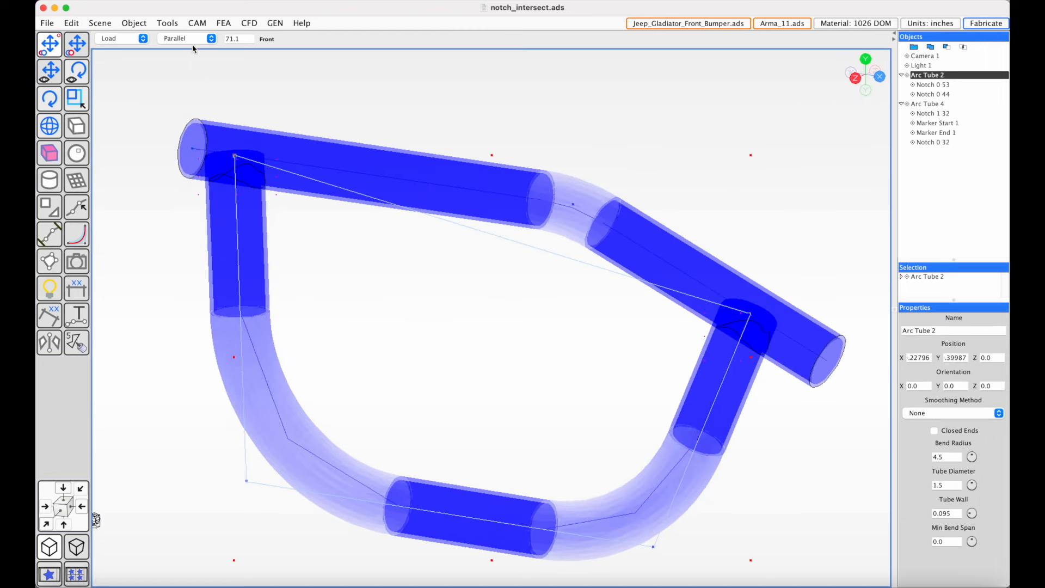
click(167, 23)
mouse_move(218, 198)
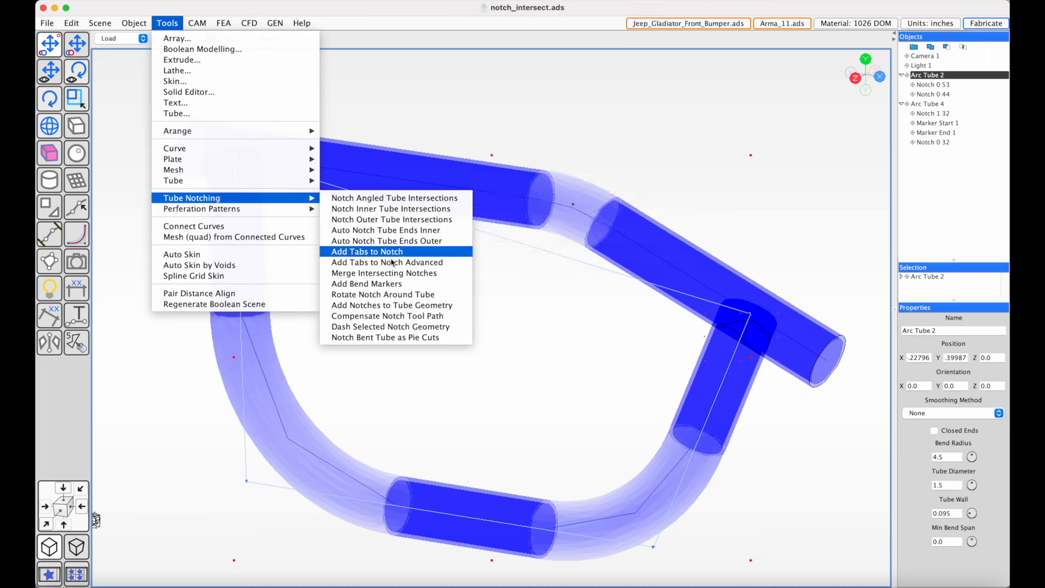
click(409, 284)
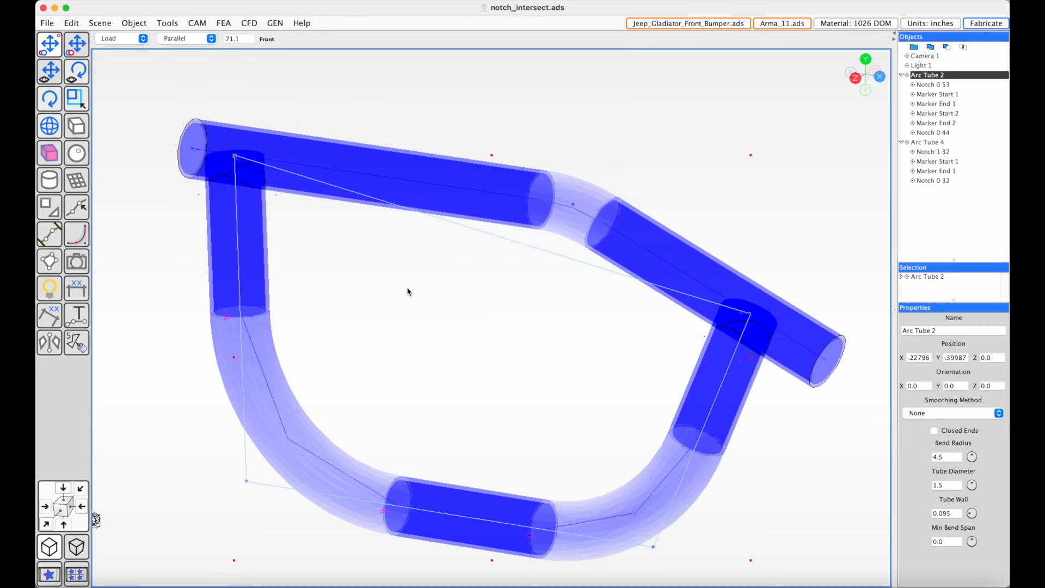
- Examine the start and end markers of both bends on Arc Tube 2 from several angles
click(934, 95)
shift+click(936, 123)
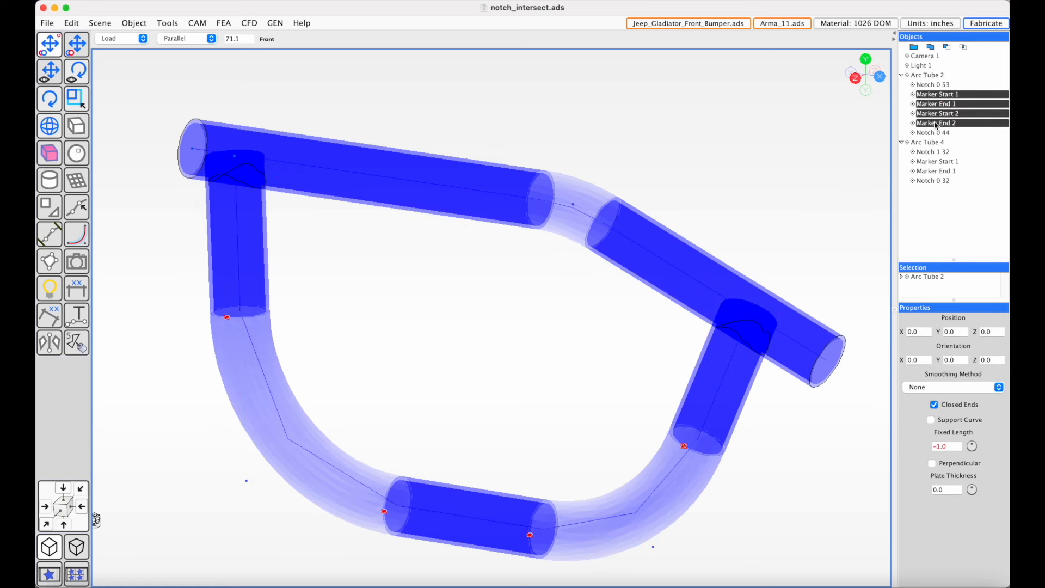
middle_drag(301, 414, 283, 419)
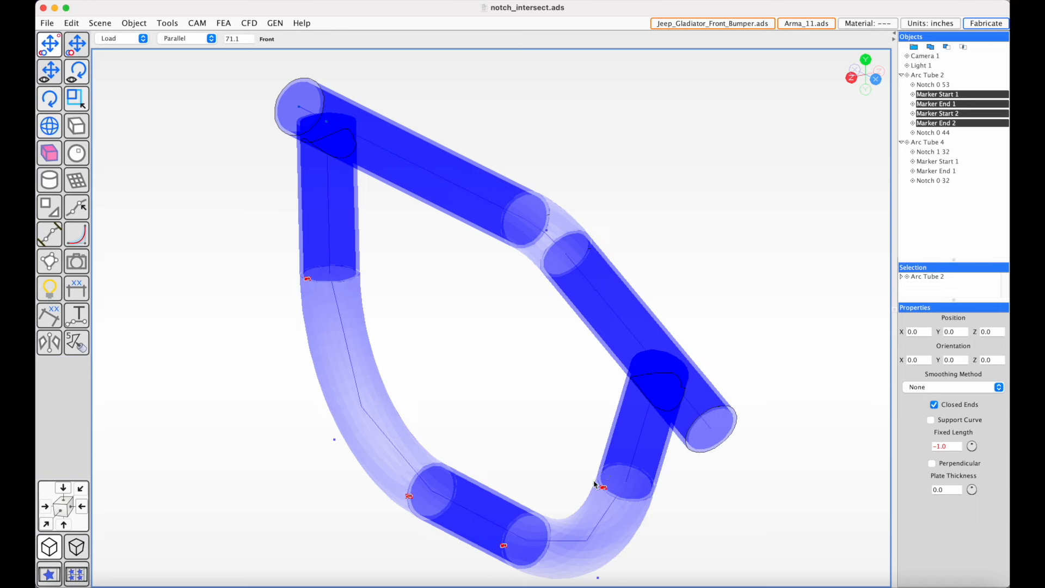
right_drag(434, 465, 434, 450)
middle_drag(433, 453, 532, 537)
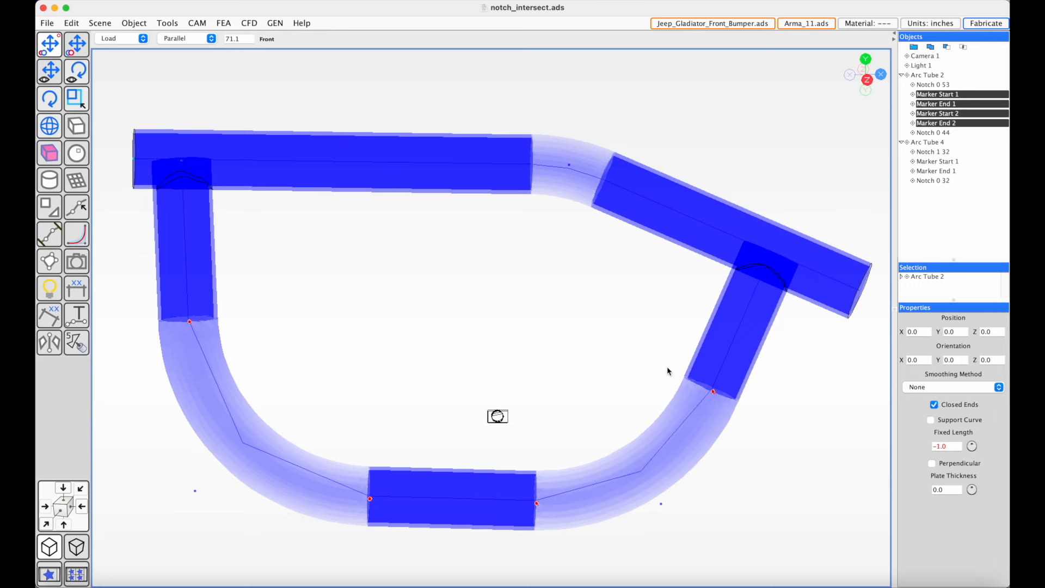
mouse_move(692, 393)
middle_down()
mouse_move(659, 399)
mouse_move(698, 396)
middle_up()
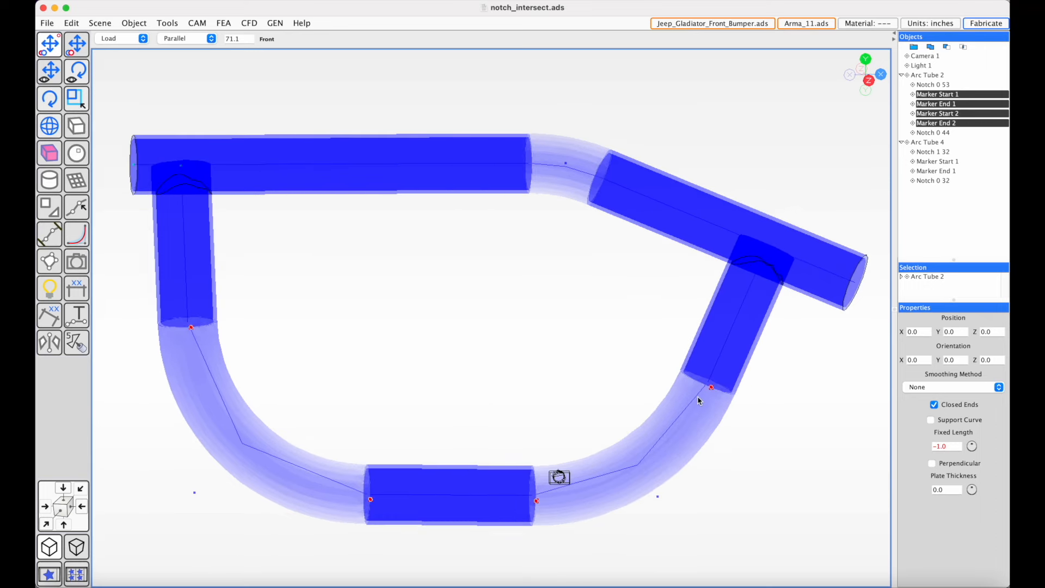
middle_drag(324, 384, 363, 386)
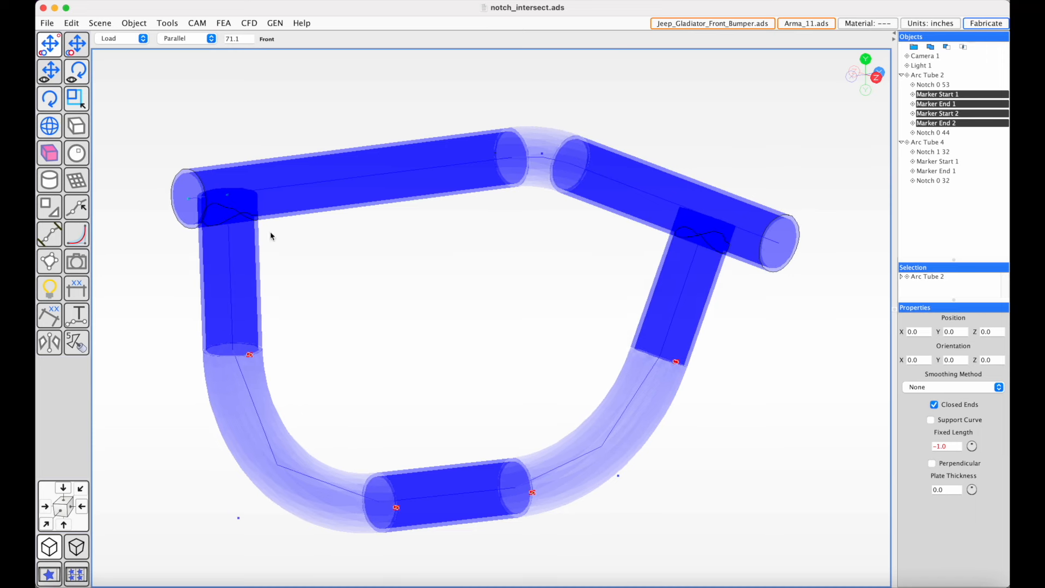
- Examine Notch 0 44 on the U-shaped tube where it meets the crossing tube, close up and from several angles
click(132, 211)
click(224, 219)
mouse_move(240, 245)
middle_down()
mouse_move(343, 252)
mouse_move(317, 245)
middle_up()
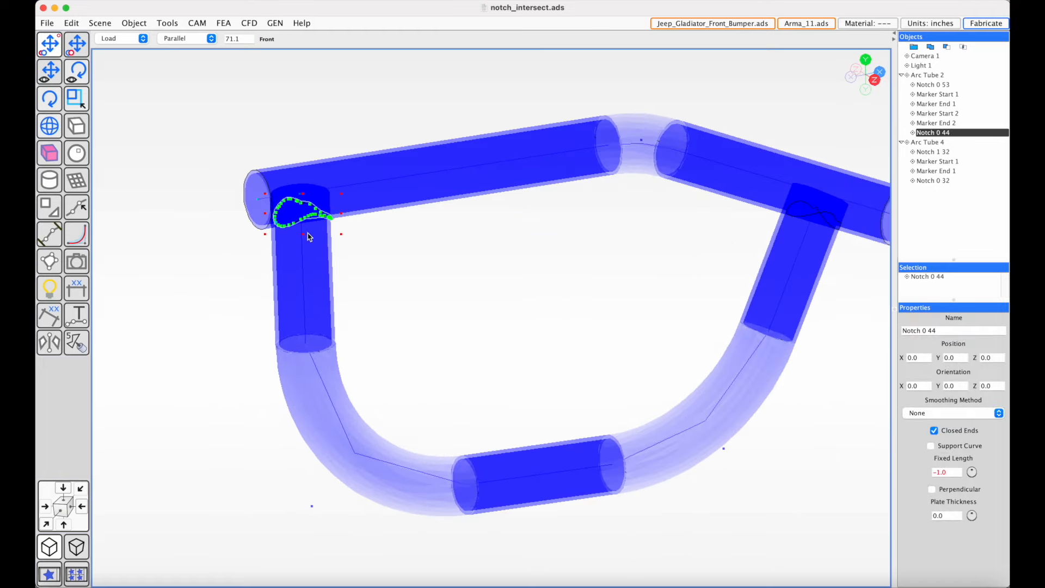
scroll(316, 244, up, 10)
right_drag(307, 234, 598, 376)
middle_drag(509, 354, 502, 268)
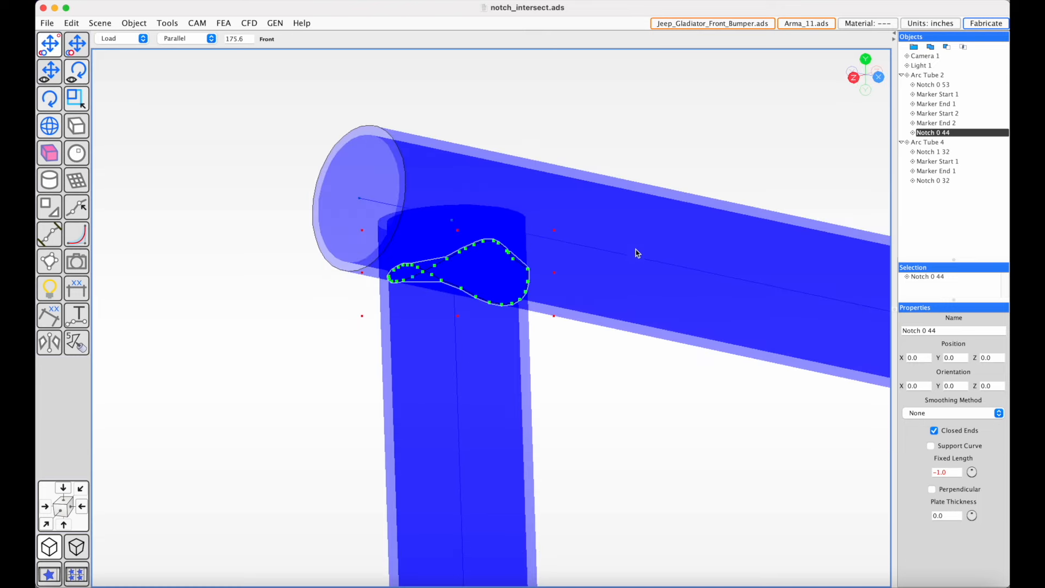
scroll(644, 280, down, 3)
scroll(486, 244, down, 3)
middle_drag(517, 285, 558, 271)
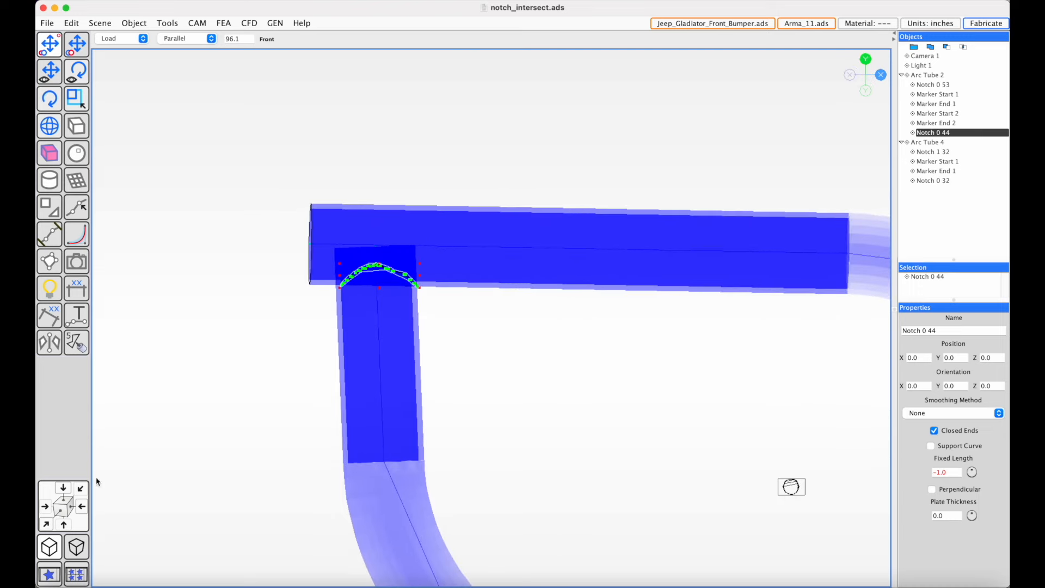
click(47, 524)
right_drag(471, 390, 197, 316)
scroll(367, 313, down, 3)
right_drag(372, 314, 604, 414)
scroll(494, 295, up, 8)
middle_drag(604, 414, 571, 441)
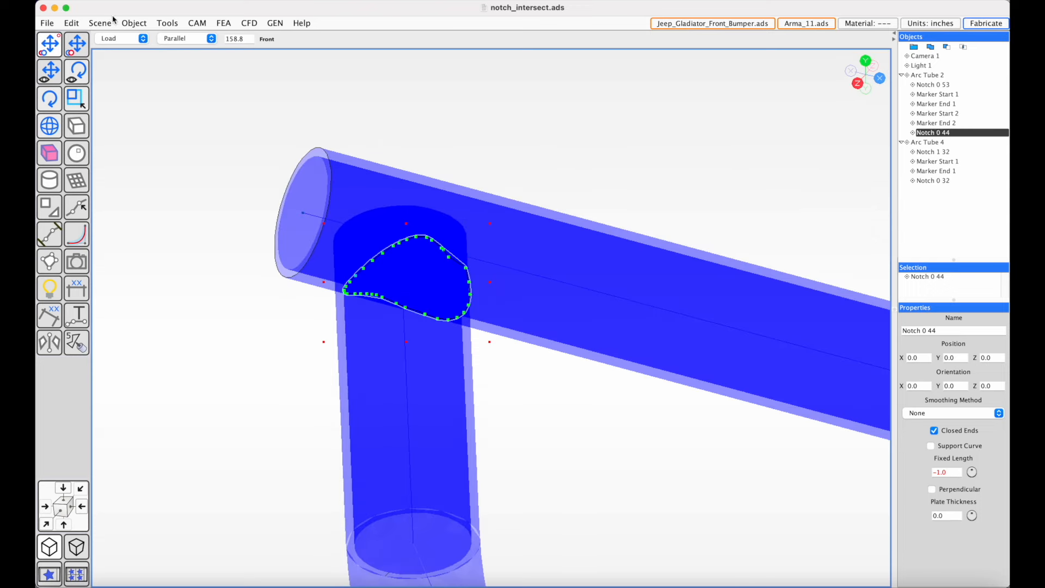
- Open the Notch 0 44 curve for editing and subdivide a short run of adjacent points on its near lower edge
click(132, 22)
click(147, 38)
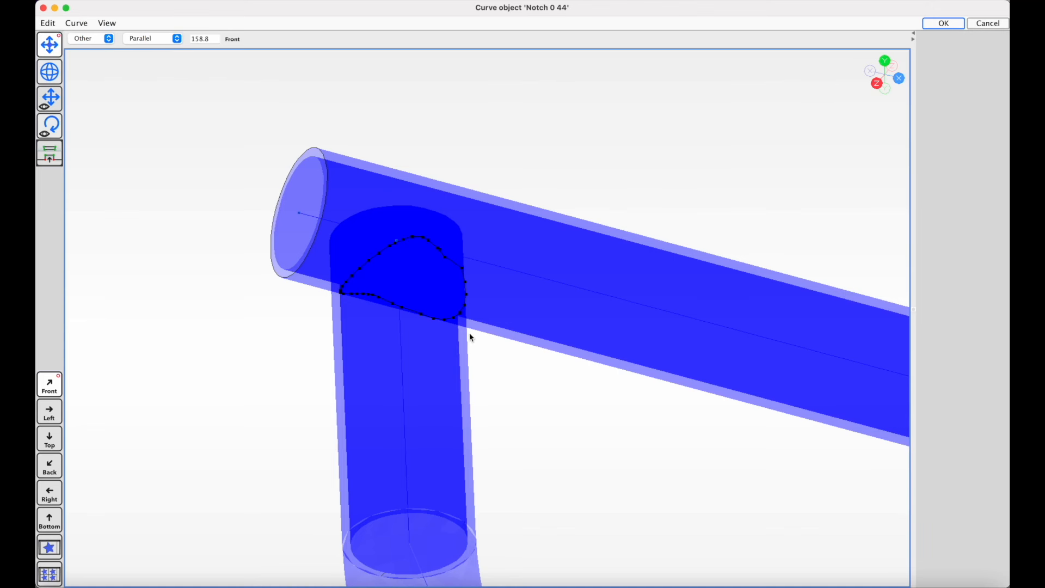
drag(448, 296, 487, 344)
mouse_move(486, 344)
middle_down()
mouse_move(424, 368)
mouse_move(421, 348)
mouse_move(445, 320)
mouse_move(419, 347)
mouse_move(180, 166)
middle_up()
scroll(476, 319, up, 4)
click(76, 22)
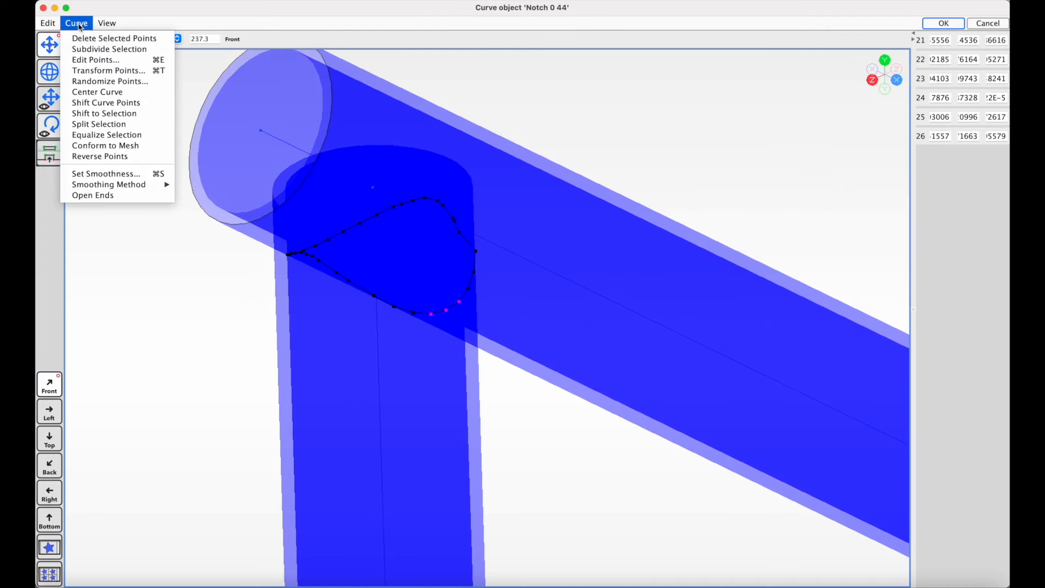
click(91, 49)
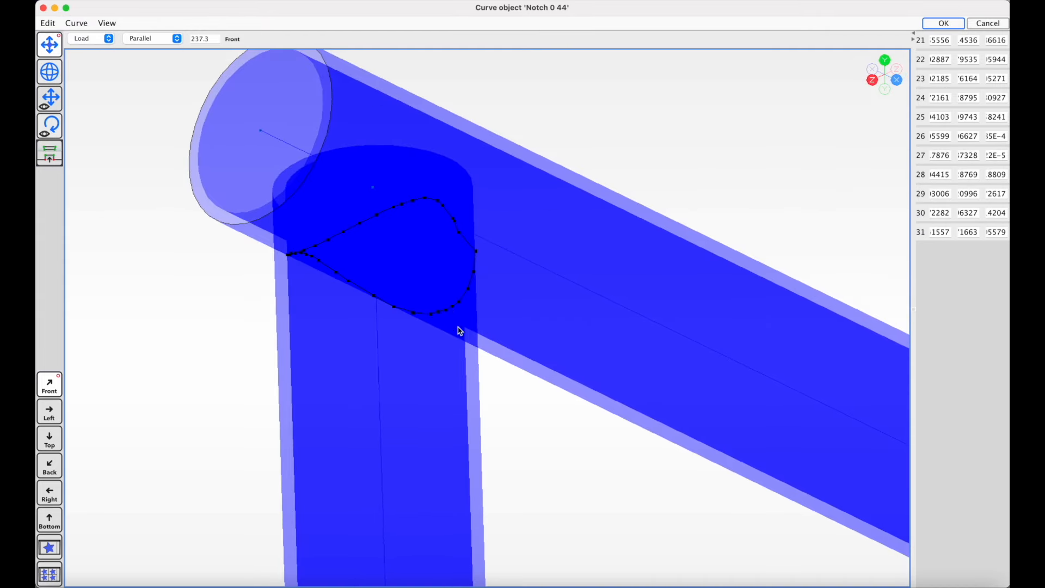
- Select the five middle points of the subdivided section of Notch 0 44 and raise them in the front view to form a tab
drag(439, 303, 460, 329)
mouse_move(460, 329)
middle_down()
mouse_move(424, 330)
mouse_move(472, 314)
middle_up()
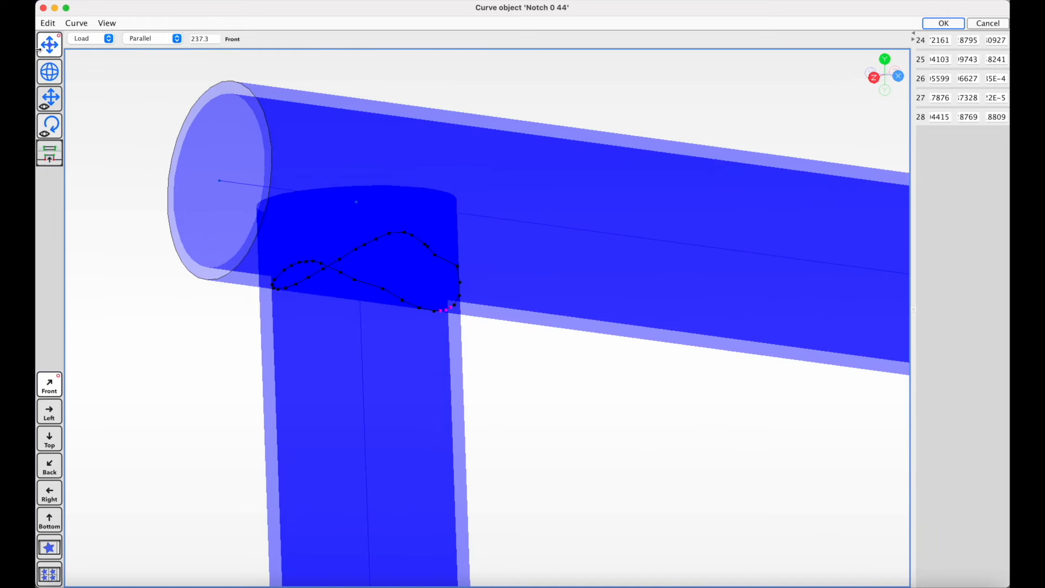
click(101, 39)
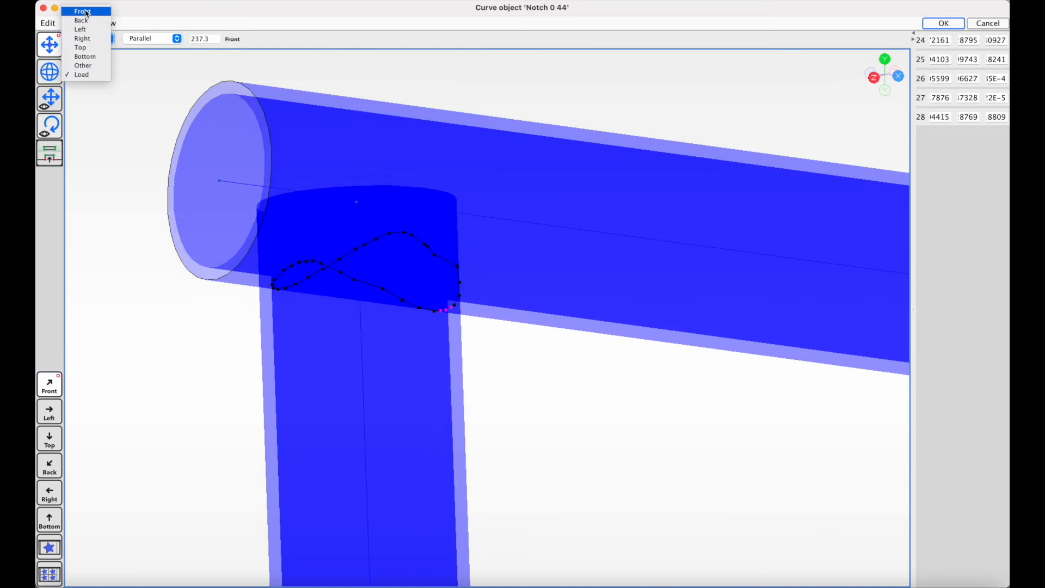
click(81, 10)
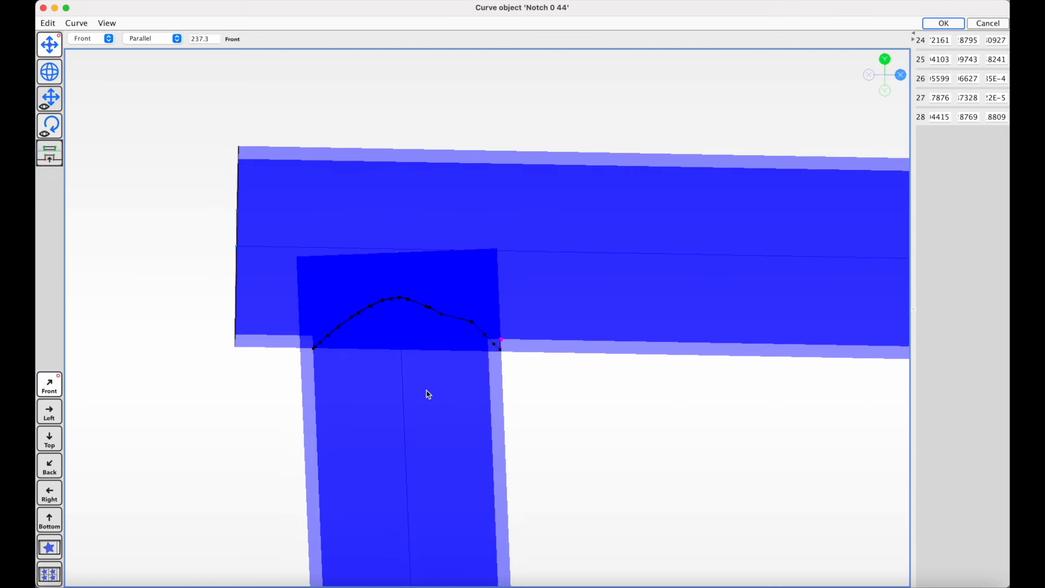
middle_drag(527, 393, 490, 327)
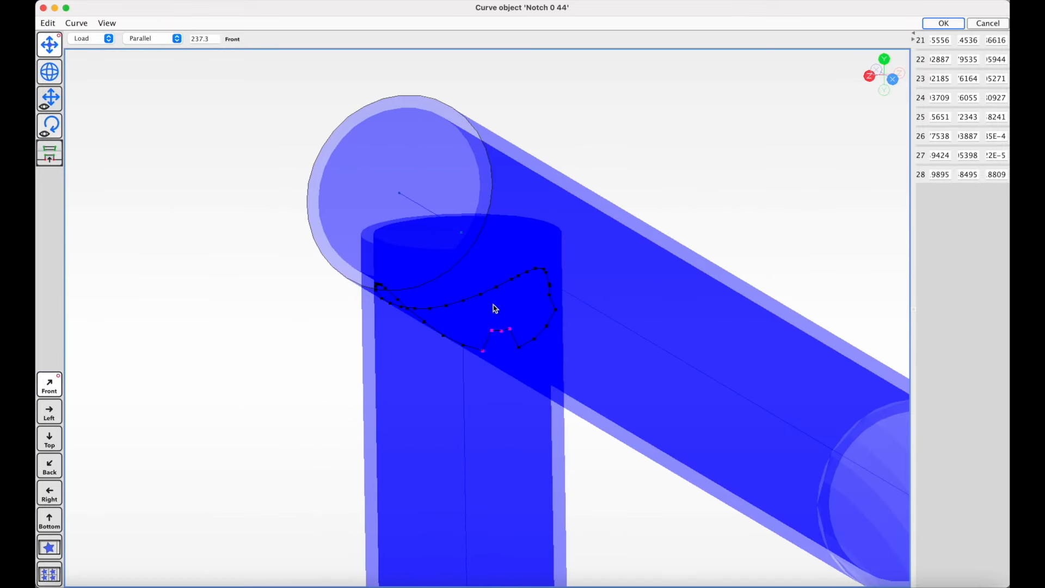
mouse_move(476, 399)
middle_down()
mouse_move(511, 391)
mouse_move(478, 401)
middle_up()
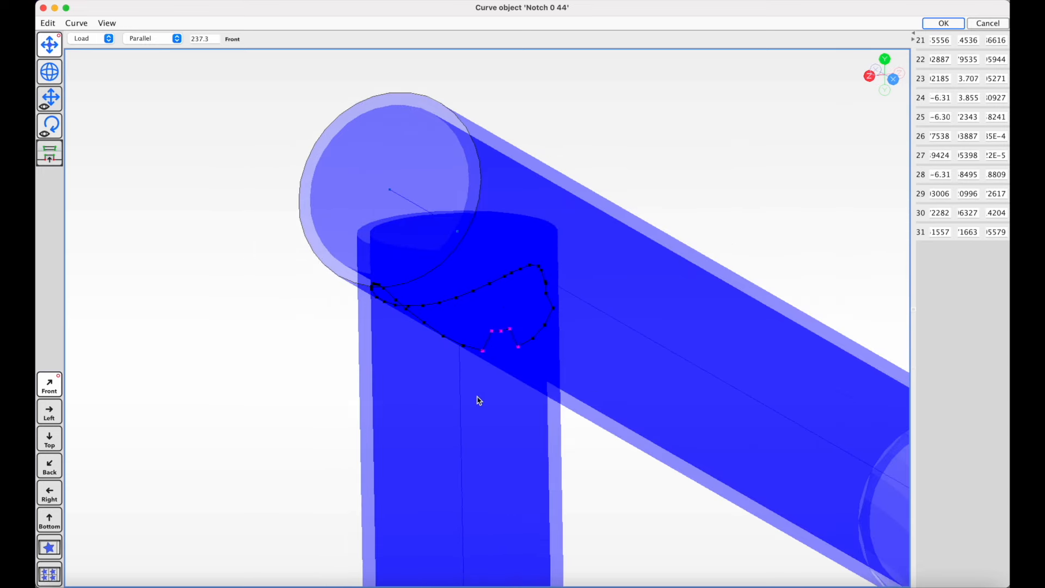
middle_drag(518, 342, 505, 375)
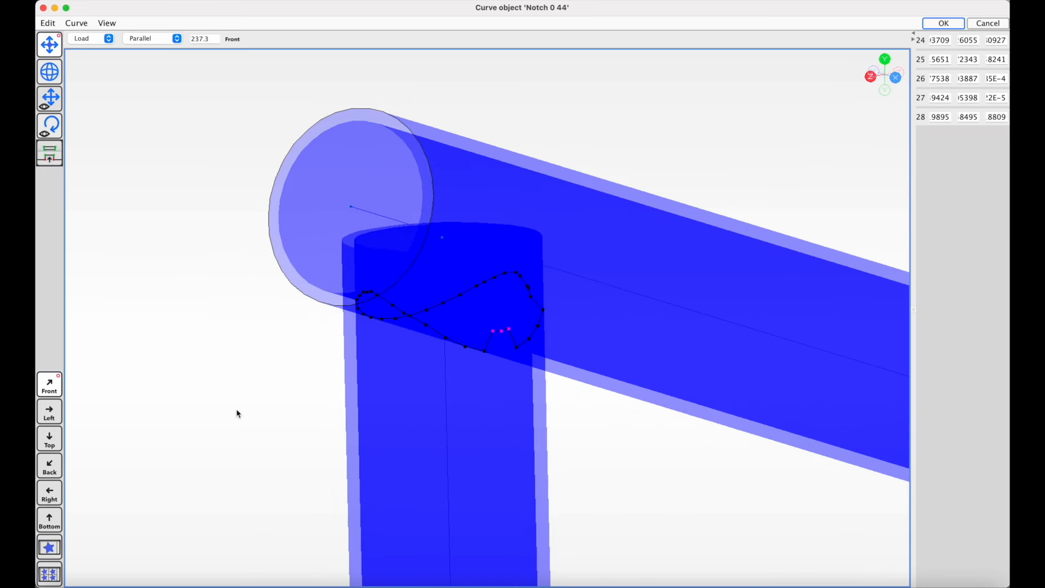
- Adjust the tab points on Notch 0 44 with the tab-slot tool in the front view, accept the curve edit, and clear the selection
click(50, 156)
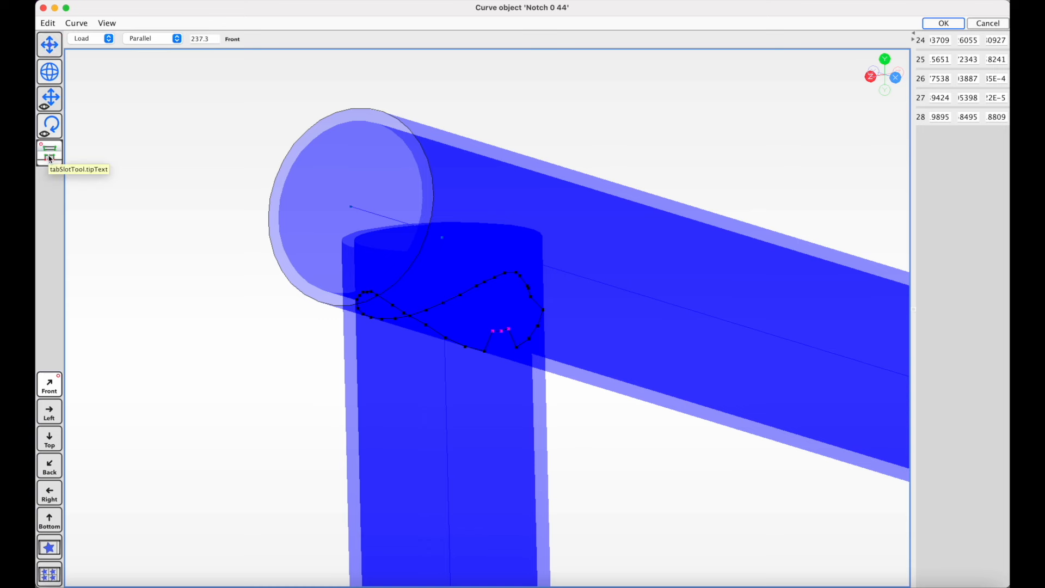
click(92, 38)
click(84, 9)
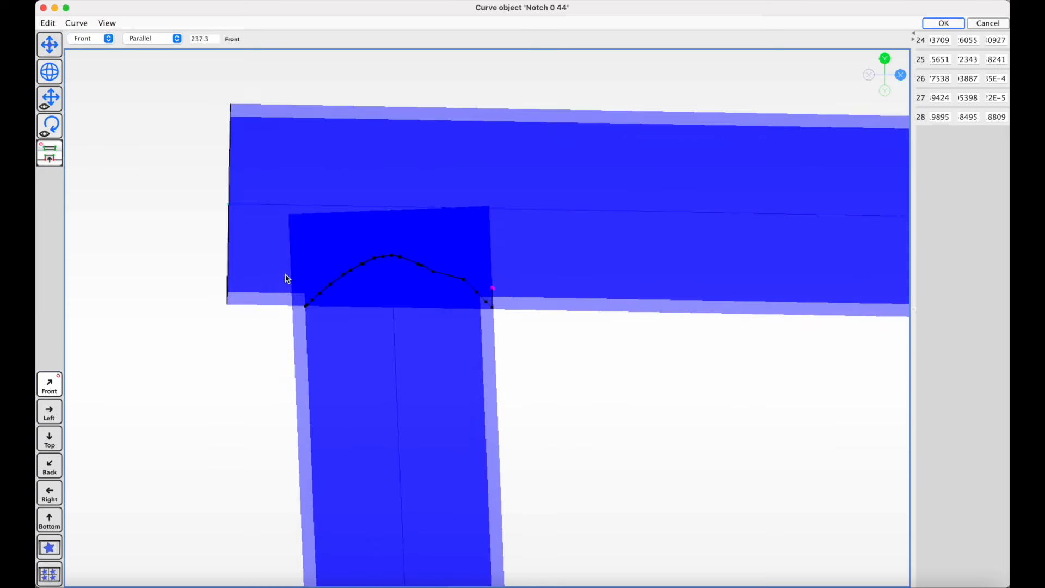
middle_drag(287, 278, 233, 313)
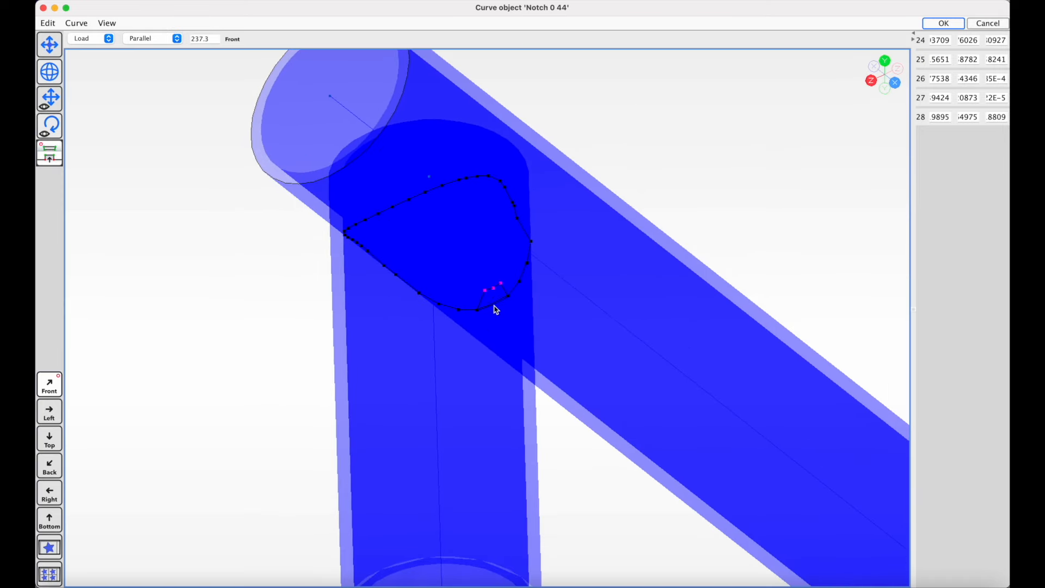
click(49, 46)
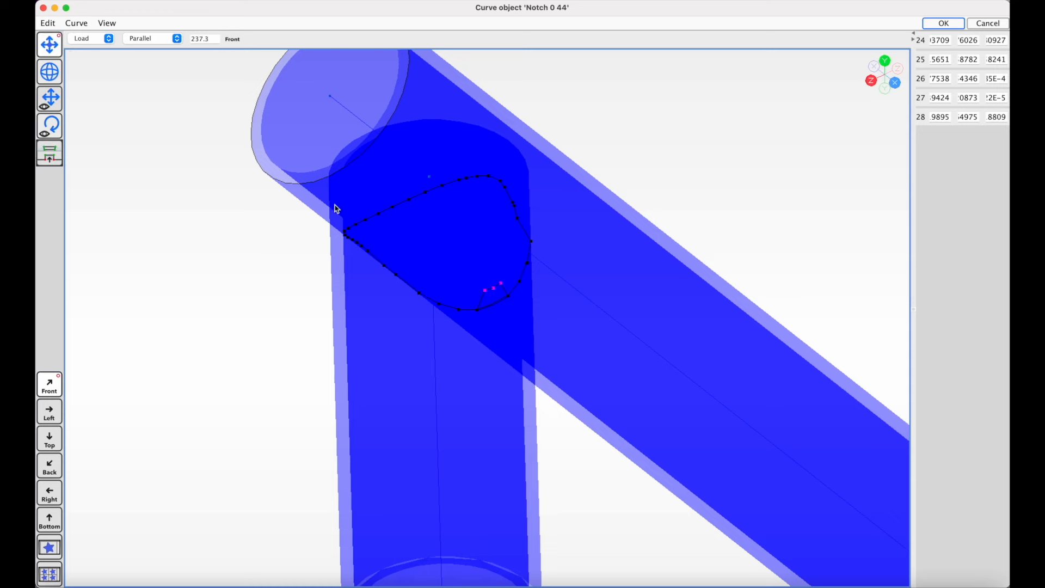
click(932, 25)
click(560, 136)
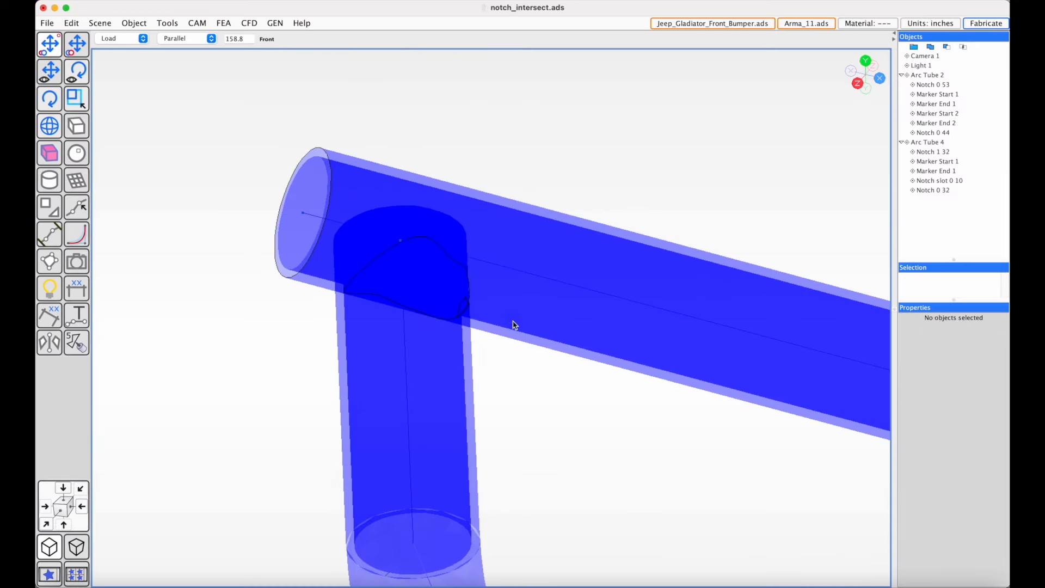
- Examine the Notch slot 0 10 curve under Arc Tube 4 close up where the tab meets the crossing tube
click(506, 269)
scroll(537, 370, down, 5)
scroll(544, 285, up, 2)
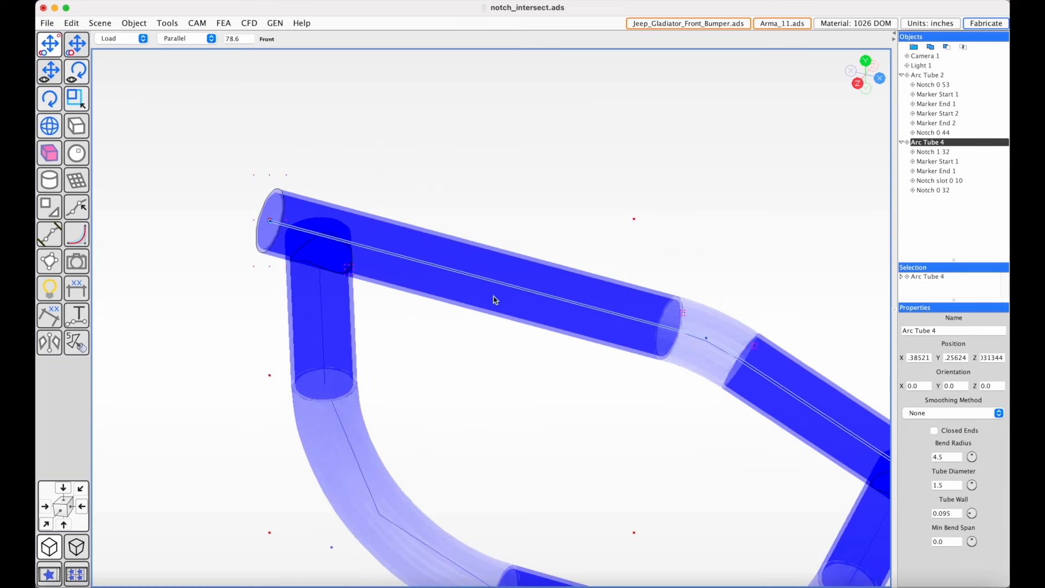
click(937, 190)
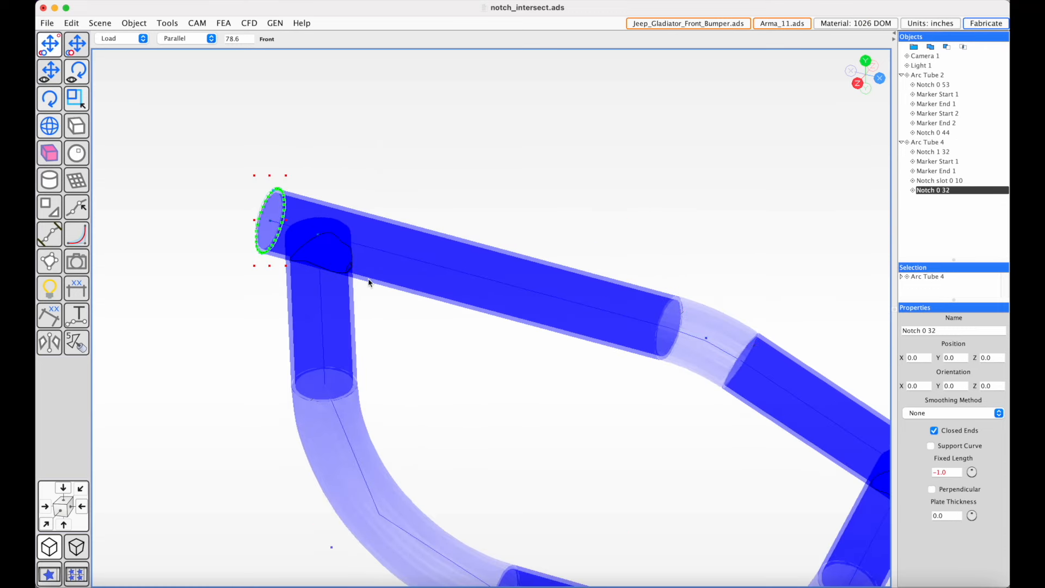
click(350, 271)
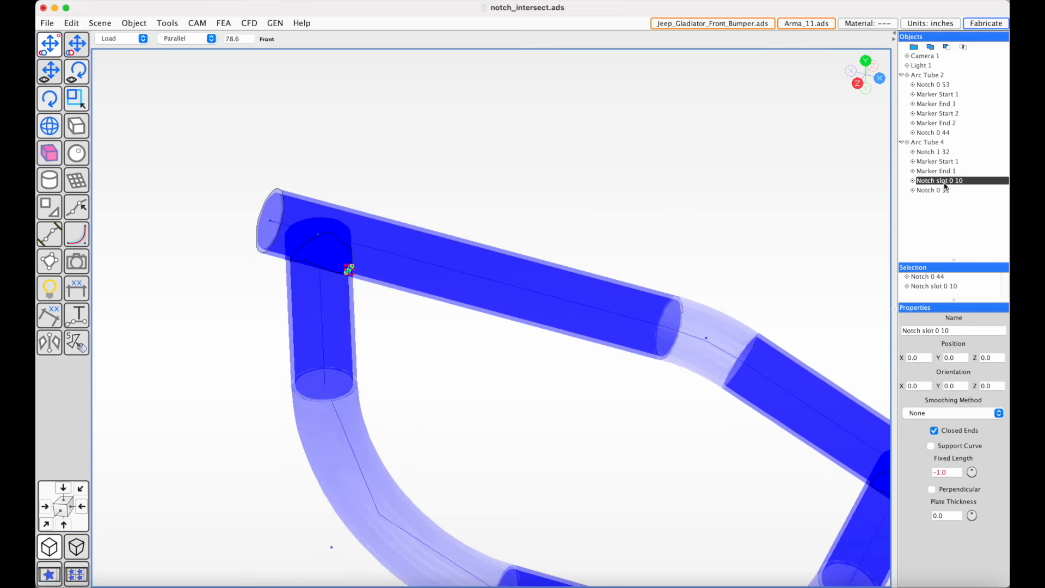
middle_drag(478, 368, 439, 362)
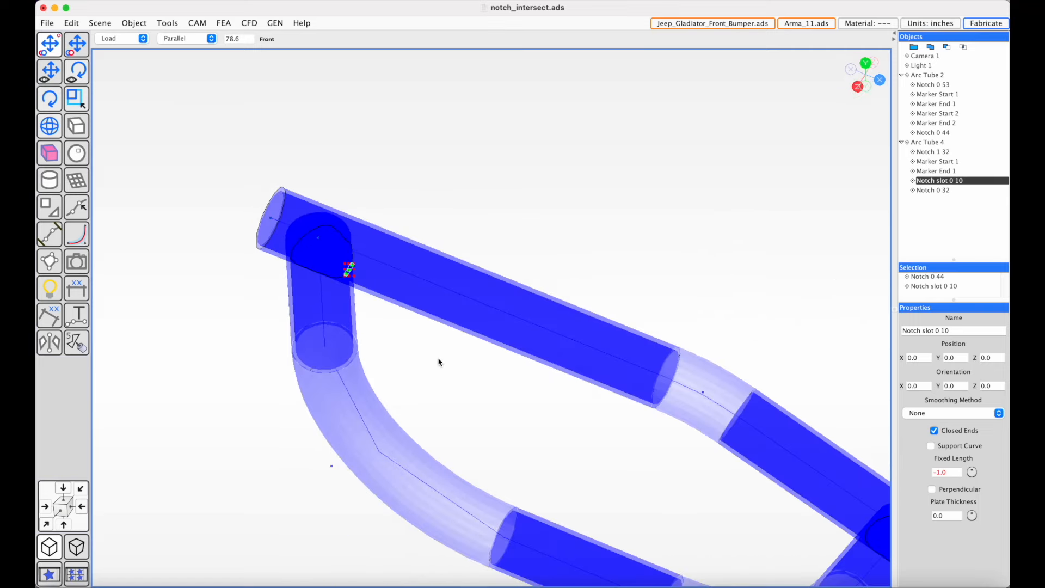
scroll(663, 428, up, 5)
middle_drag(259, 251, 312, 210)
scroll(452, 341, up, 3)
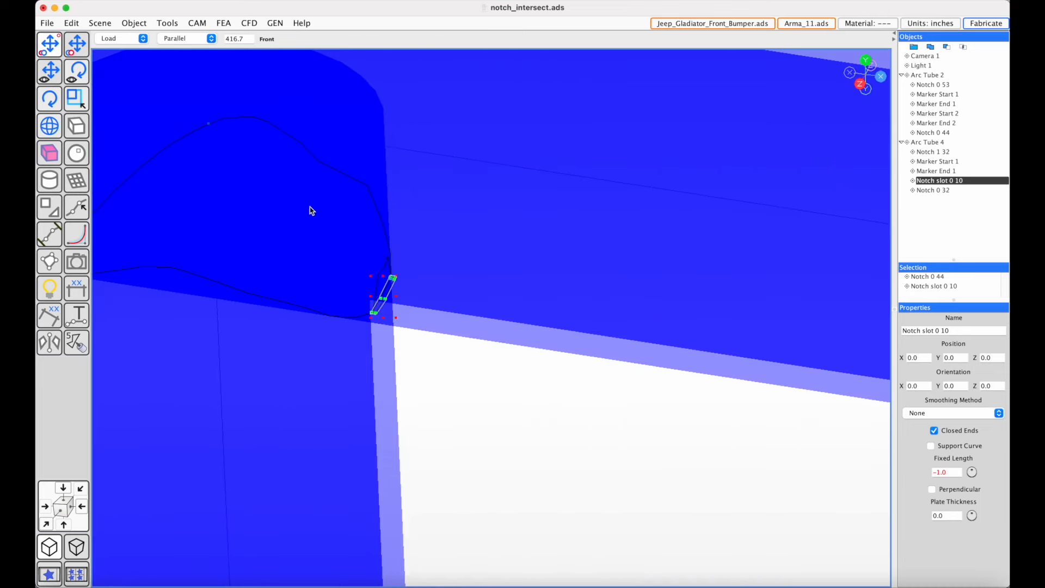
- Open Notch slot 0 10 for editing and move points 1, 2, 8, 9 and 10 inward in the front view to widen the slot
click(133, 23)
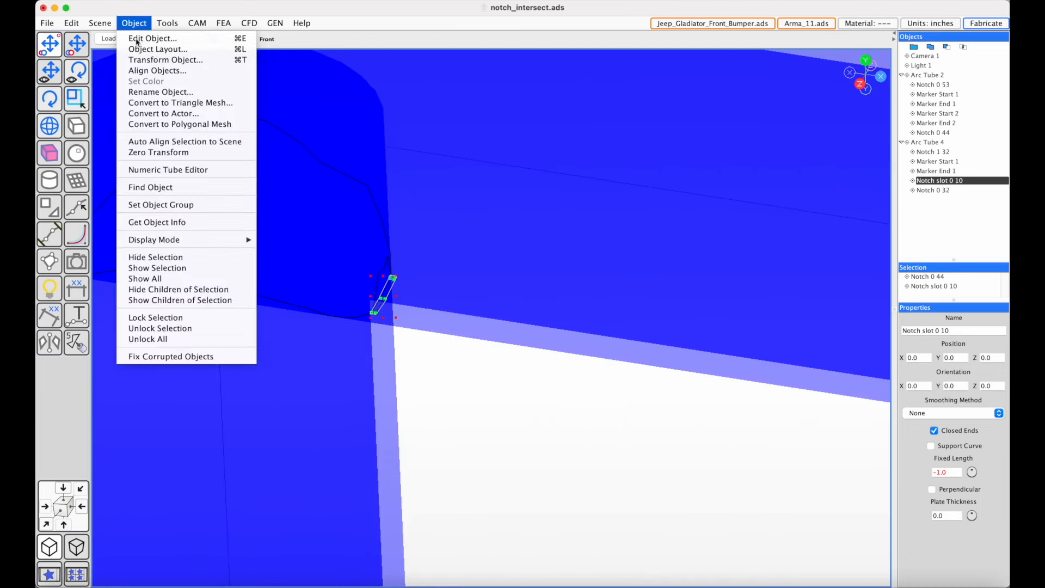
click(146, 39)
click(83, 39)
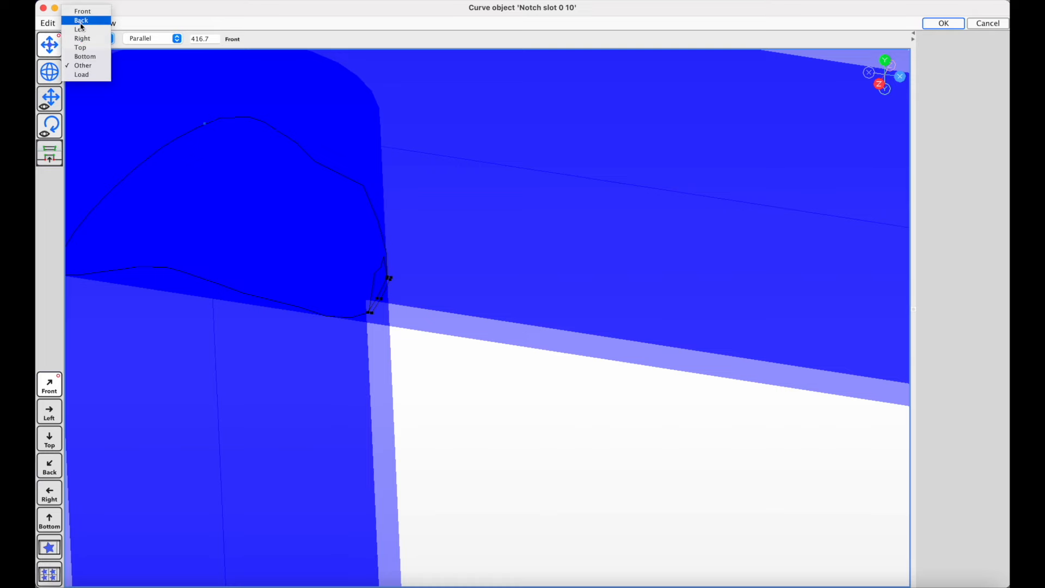
click(81, 15)
scroll(443, 287, up, 3)
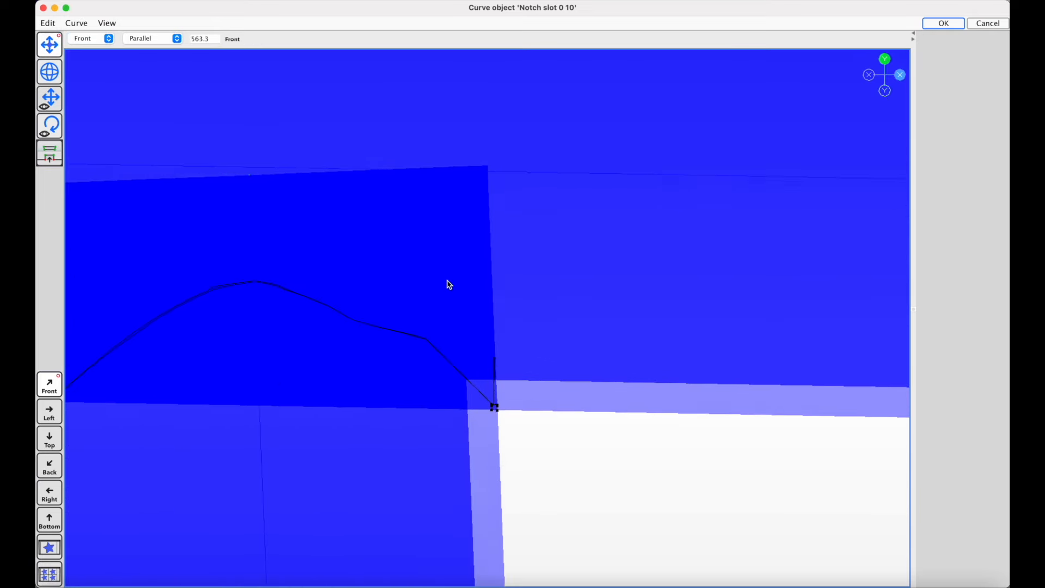
drag(496, 407, 522, 438)
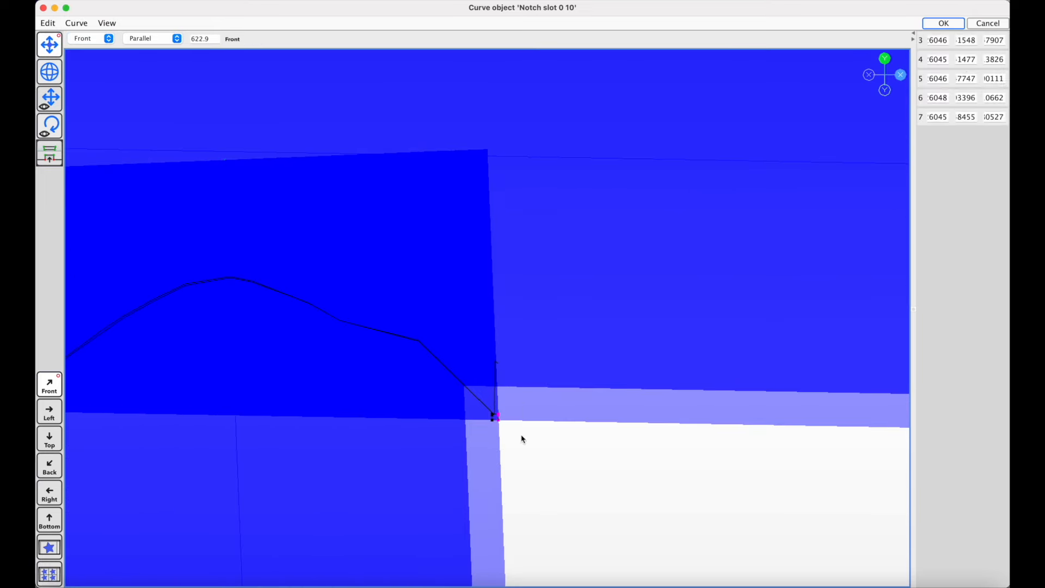
drag(477, 403, 495, 431)
middle_drag(495, 432, 482, 476)
click(90, 37)
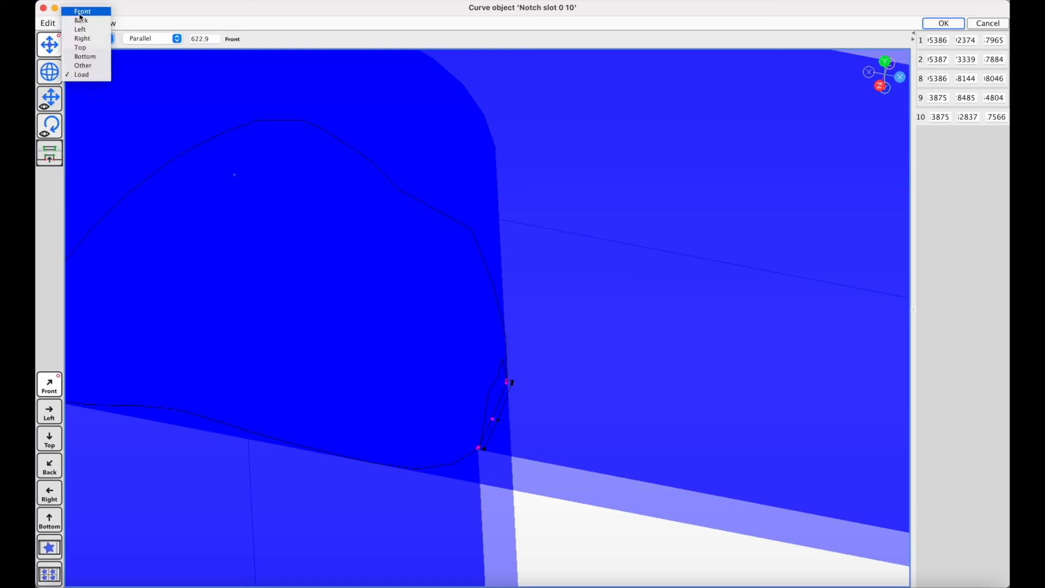
click(82, 12)
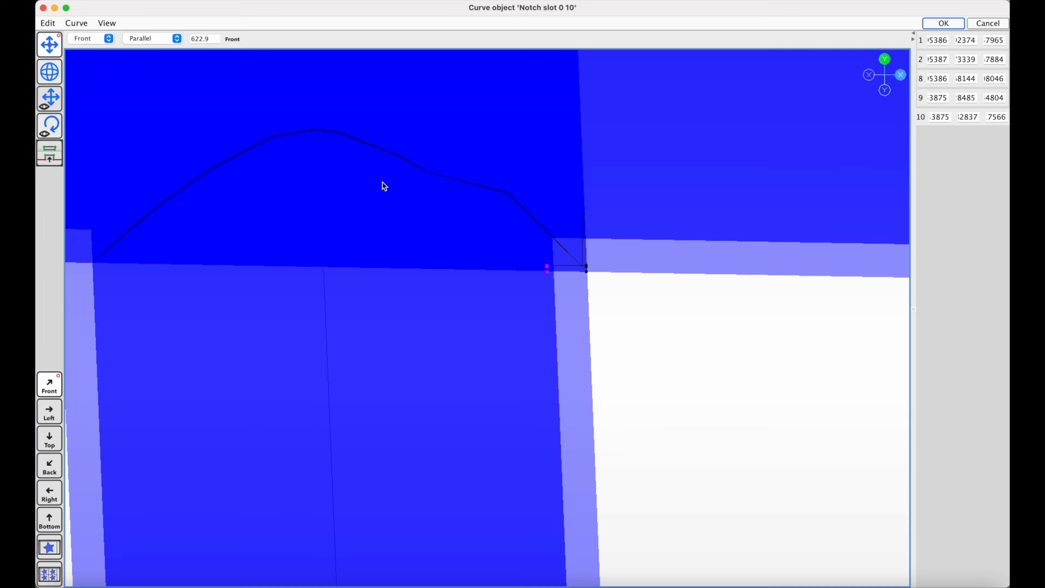
click(89, 39)
click(83, 12)
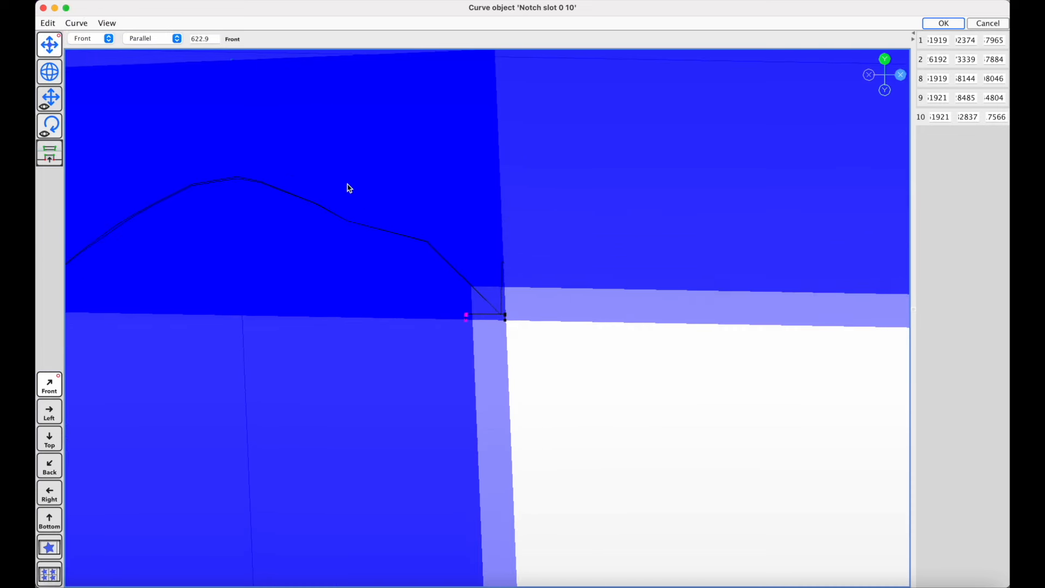
- Check the widened slot against the tube wall from several angles, accept the curve edit, and clear the selection
middle_drag(548, 341, 544, 363)
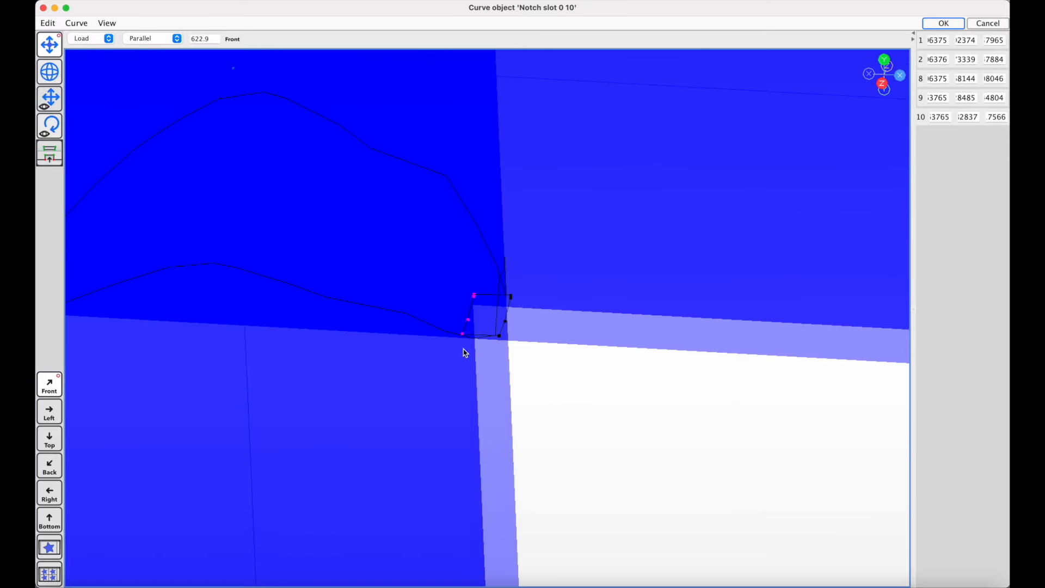
mouse_move(461, 346)
middle_down()
mouse_move(485, 346)
mouse_move(470, 342)
middle_up()
scroll(483, 342, down, 6)
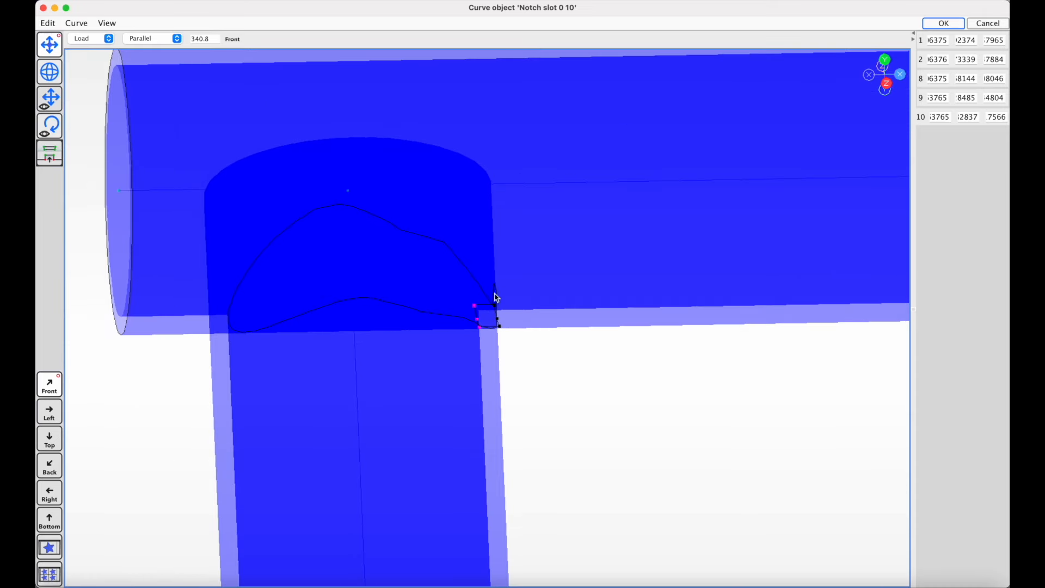
mouse_move(462, 350)
middle_down()
mouse_move(489, 306)
mouse_move(463, 346)
middle_up()
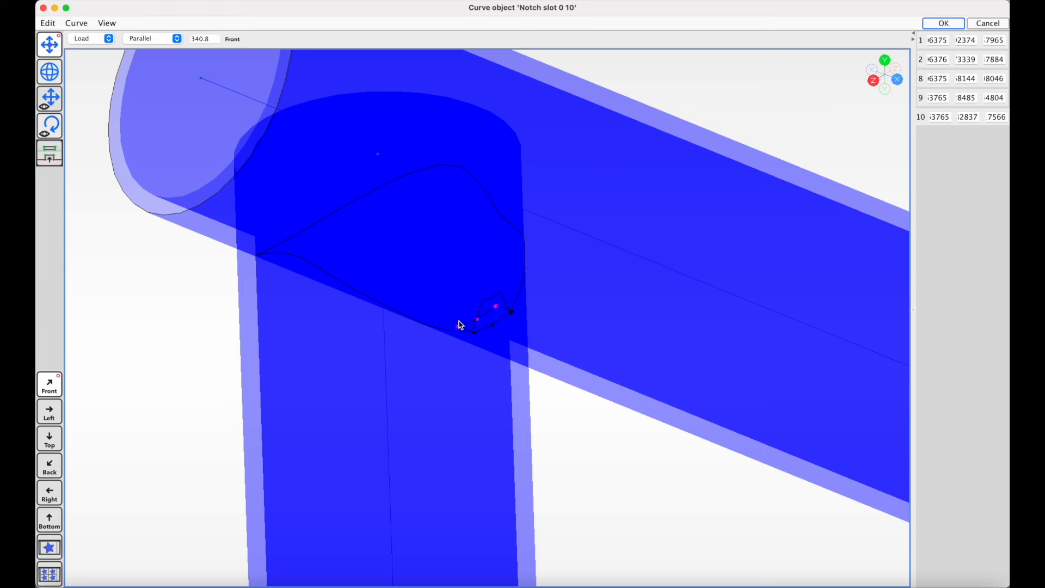
click(942, 25)
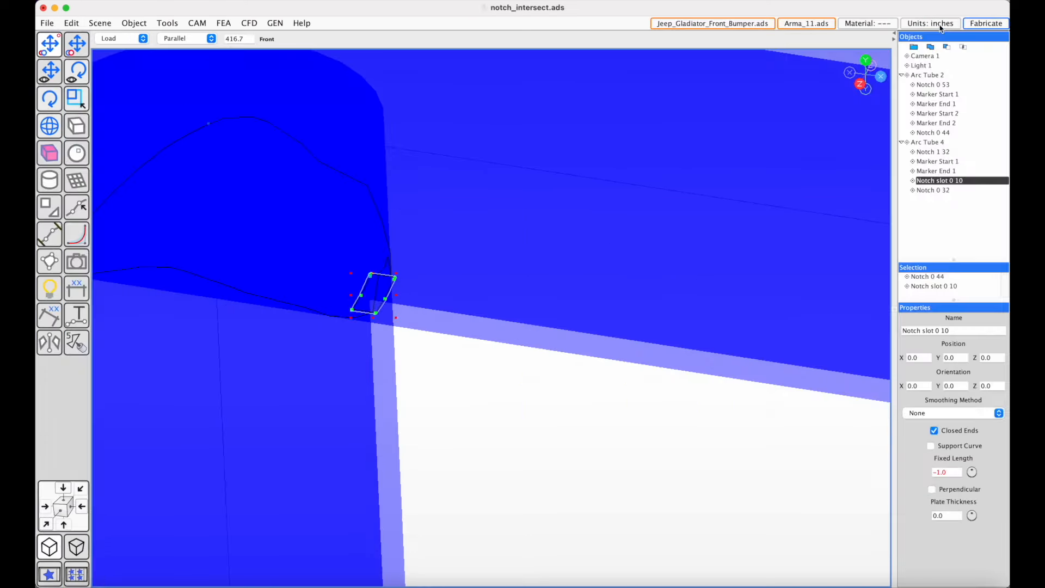
scroll(442, 455, down, 5)
click(202, 240)
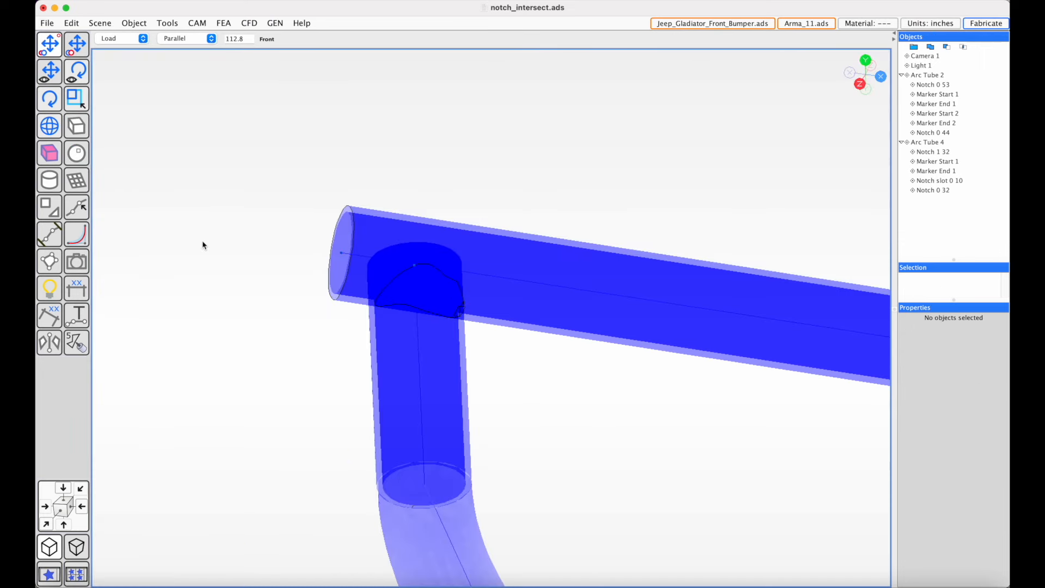
- Hide Arc Tube 4 to examine the tab on Arc Tube 2's Notch 0 44 curve, and show Arc Tube 4 again
scroll(324, 313, down, 1)
scroll(463, 297, down, 1)
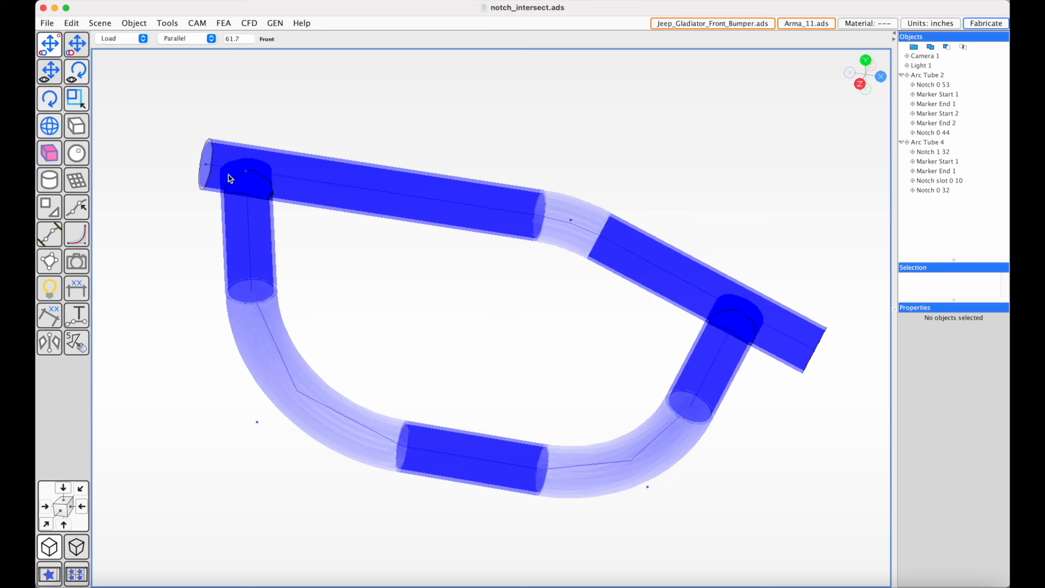
scroll(400, 307, up, 3)
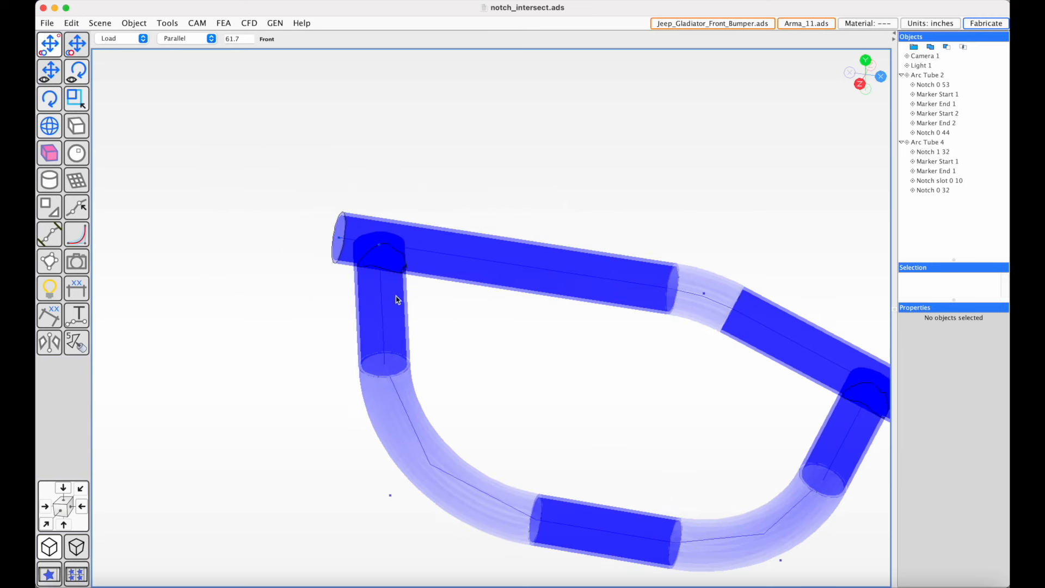
click(495, 263)
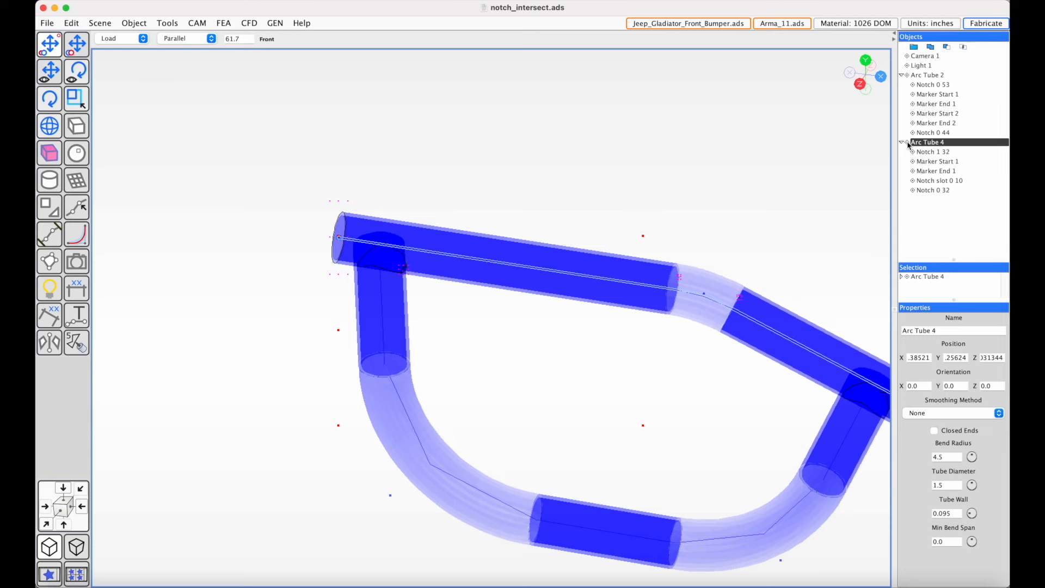
click(907, 142)
click(525, 123)
middle_drag(516, 233, 676, 359)
scroll(504, 231, up, 5)
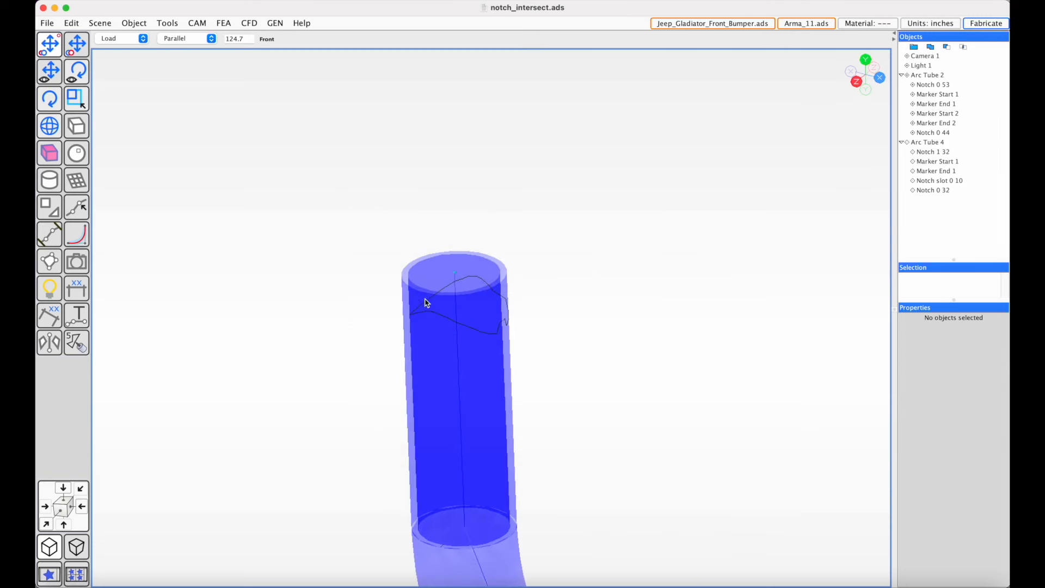
click(499, 330)
mouse_move(499, 361)
middle_down()
mouse_move(464, 339)
mouse_move(468, 370)
middle_up()
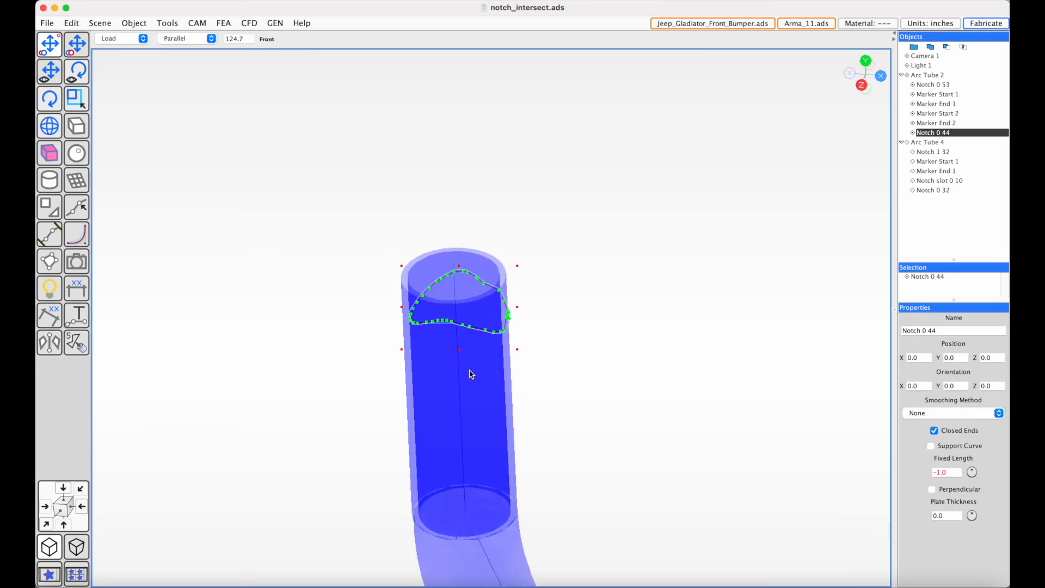
click(594, 222)
click(909, 144)
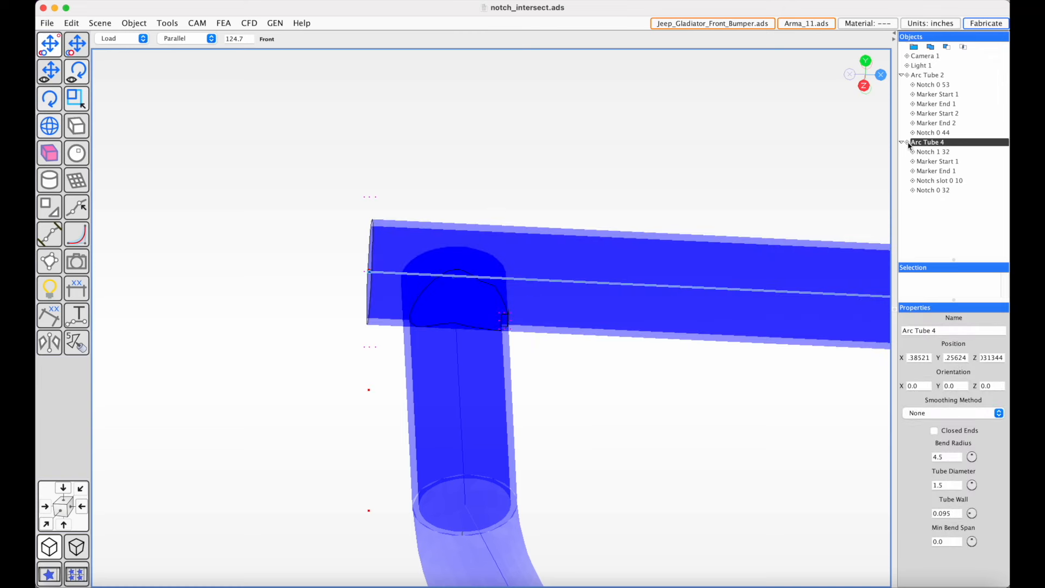
- Hide Arc Tube 2 to examine Notch slot 0 10 in Arc Tube 4, show Arc Tube 2 again, and clear the selection
middle_drag(593, 270, 553, 256)
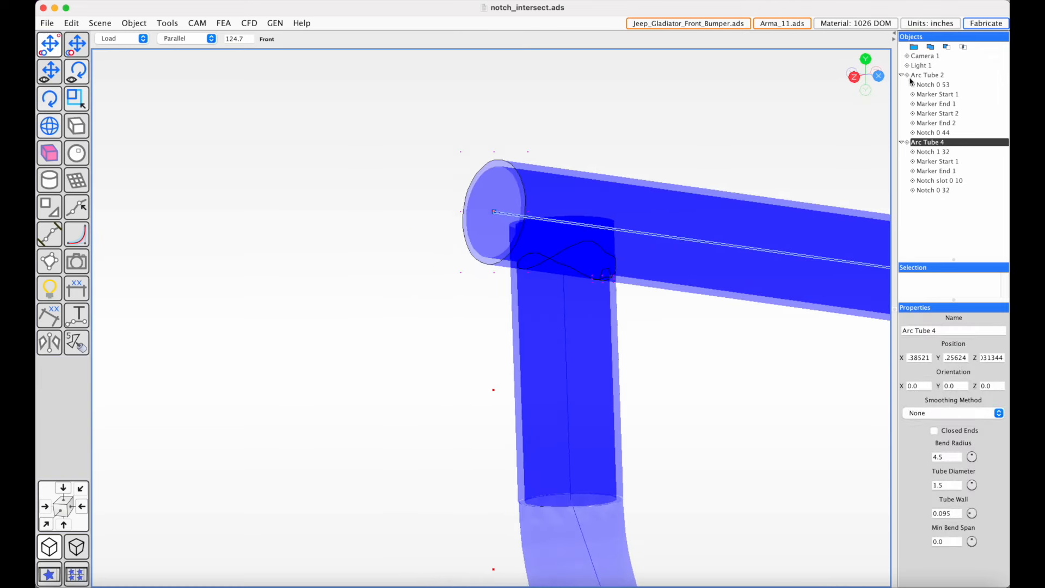
click(903, 75)
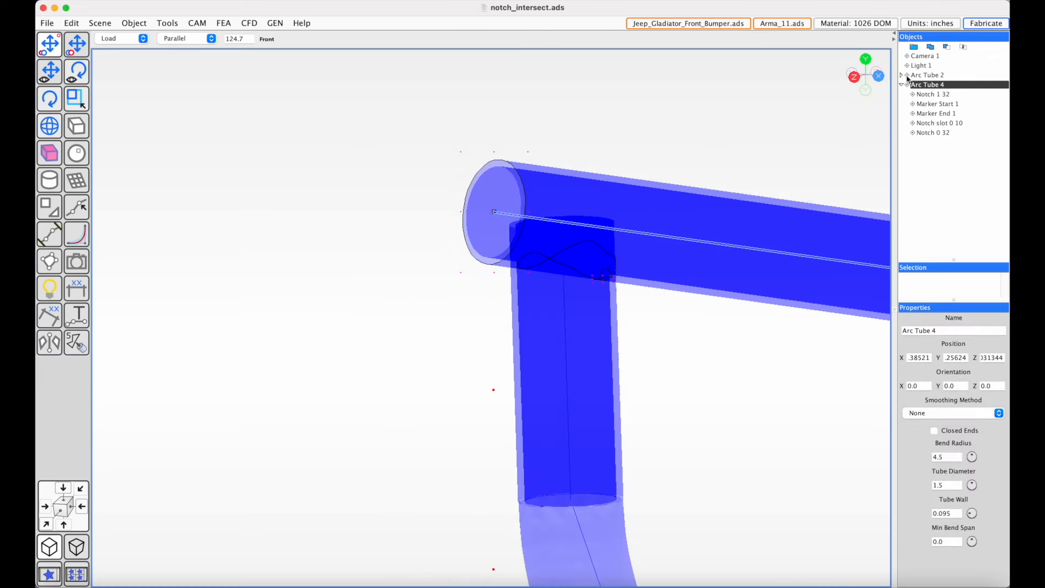
click(907, 75)
middle_drag(641, 221, 509, 235)
click(501, 387)
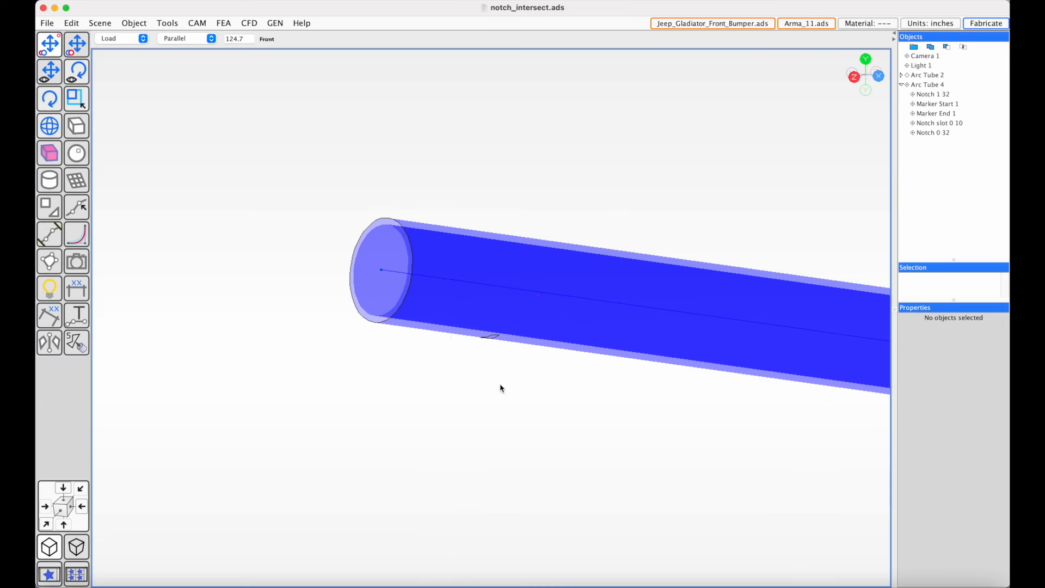
click(489, 340)
middle_drag(527, 390, 528, 415)
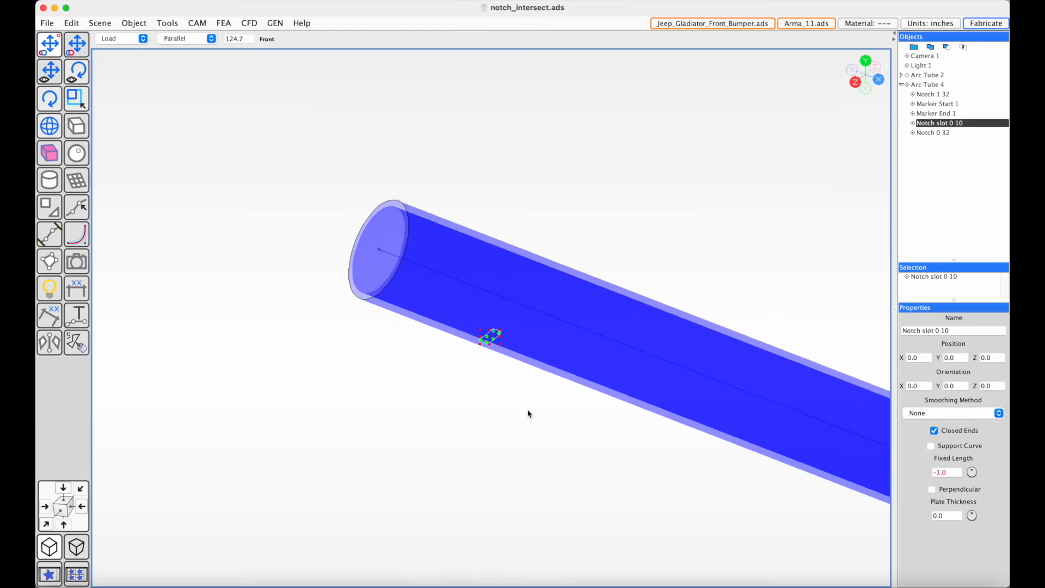
click(907, 75)
click(901, 75)
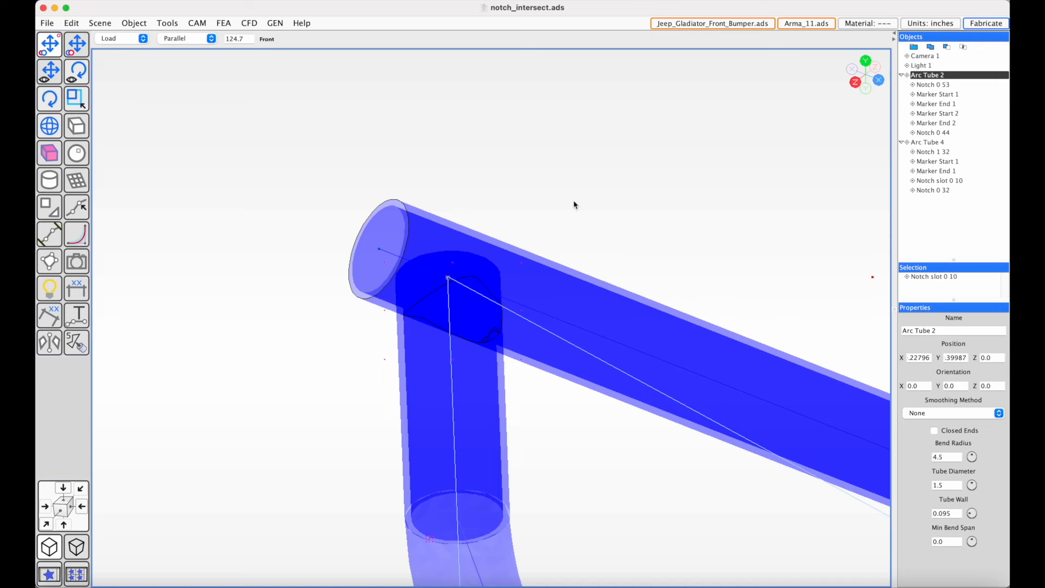
scroll(420, 166, down, 6)
click(384, 109)
mouse_move(384, 109)
middle_down()
mouse_move(411, 142)
mouse_move(381, 119)
middle_up()
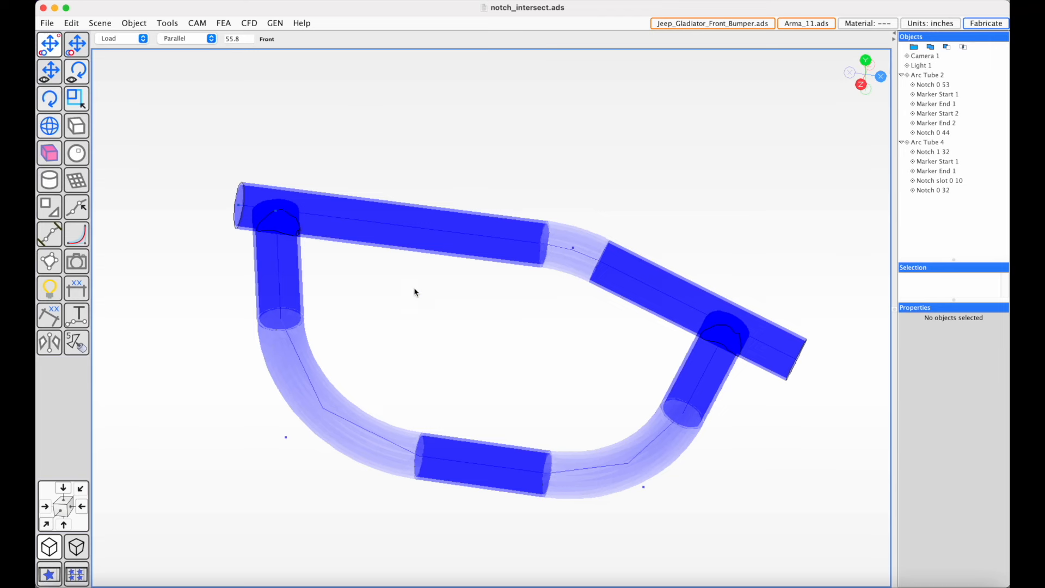
- Open the arc tube notch GCode export settings for the two tubes
middle_drag(416, 334, 308, 227)
middle_drag(450, 401, 369, 229)
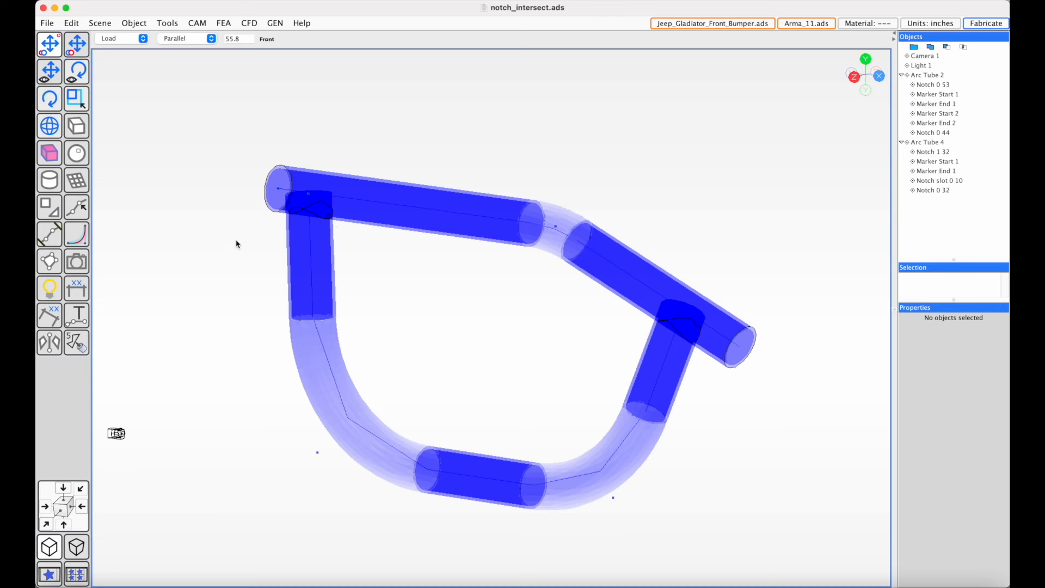
middle_drag(236, 240, 243, 256)
click(196, 22)
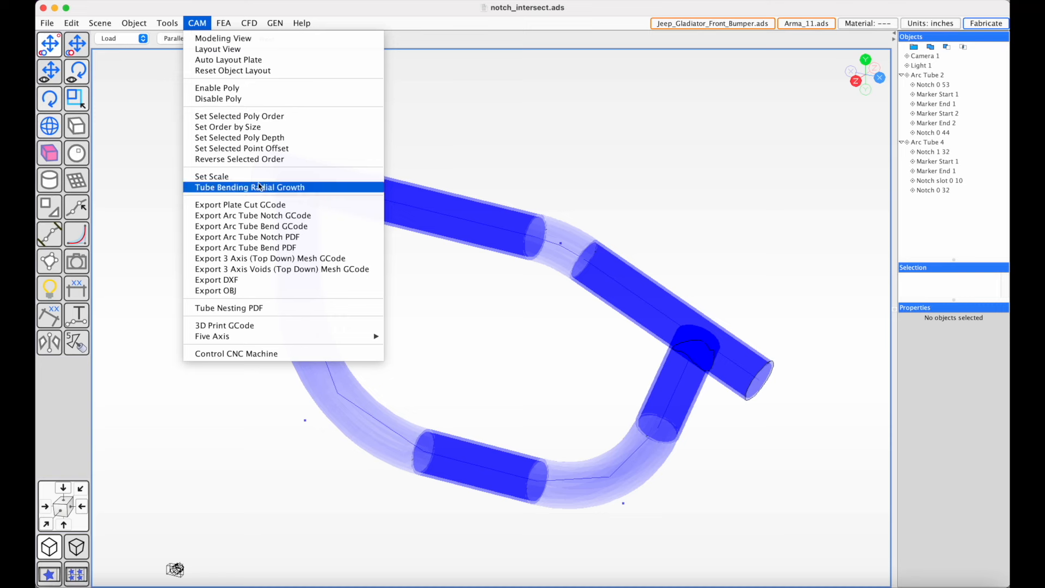
mouse_move(272, 216)
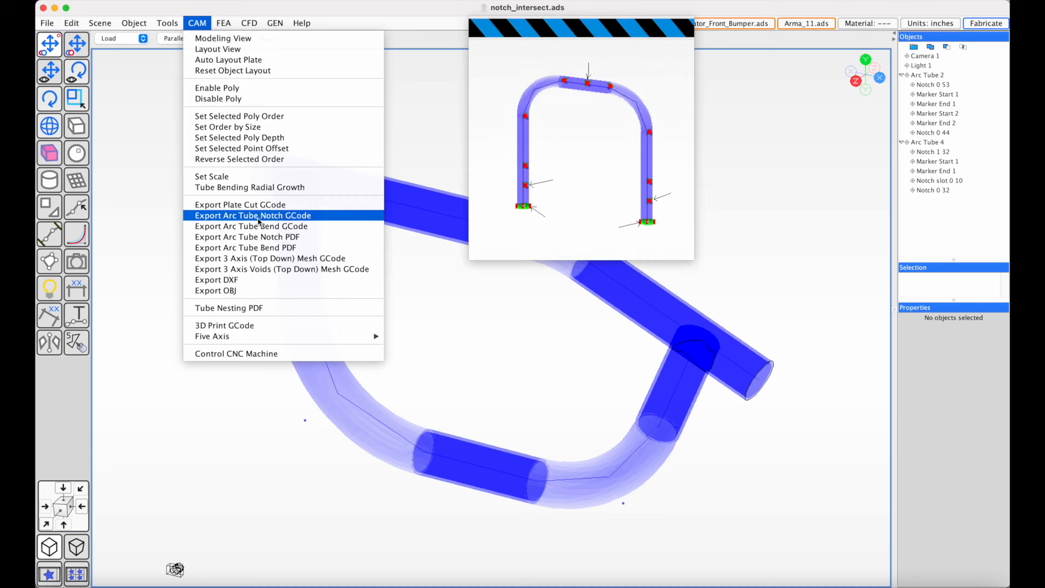
click(266, 218)
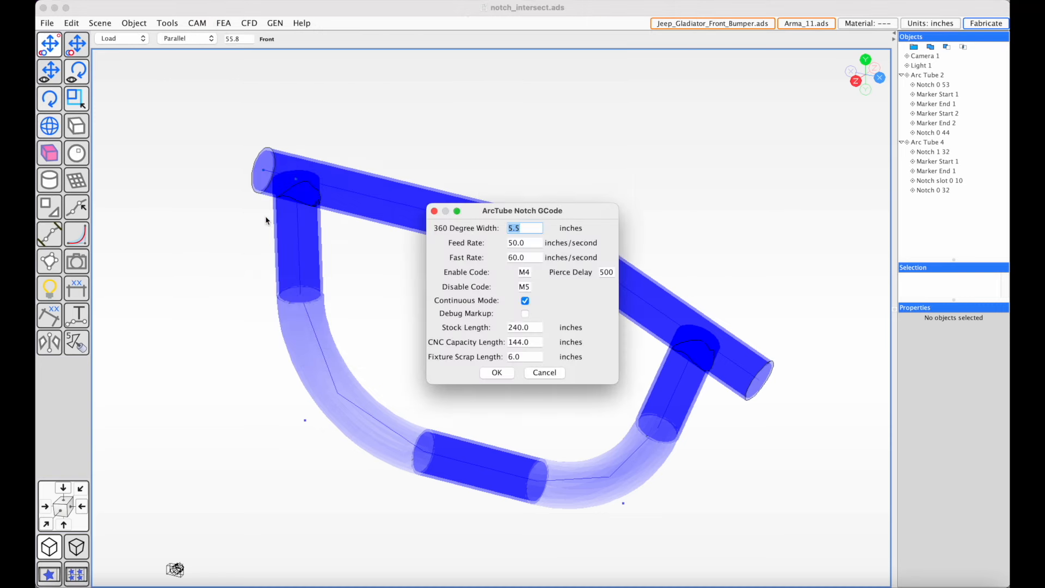
drag(544, 213, 521, 162)
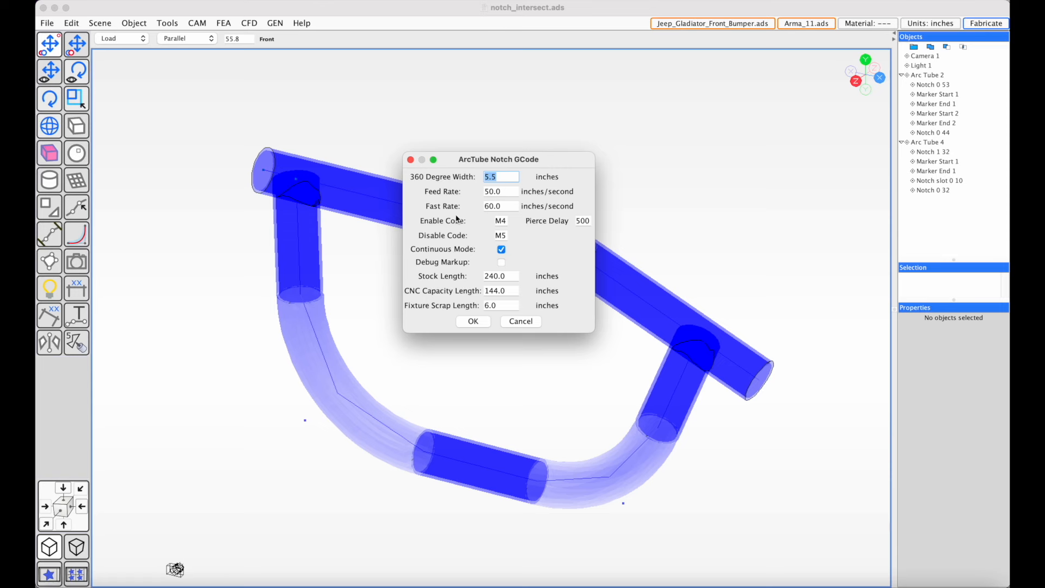
- Review the rates, enable and disable codes, CNC capacity length and fixture scrap length, and export the notch GCode
drag(510, 209, 481, 192)
click(507, 190)
click(501, 235)
click(505, 221)
drag(513, 291, 485, 293)
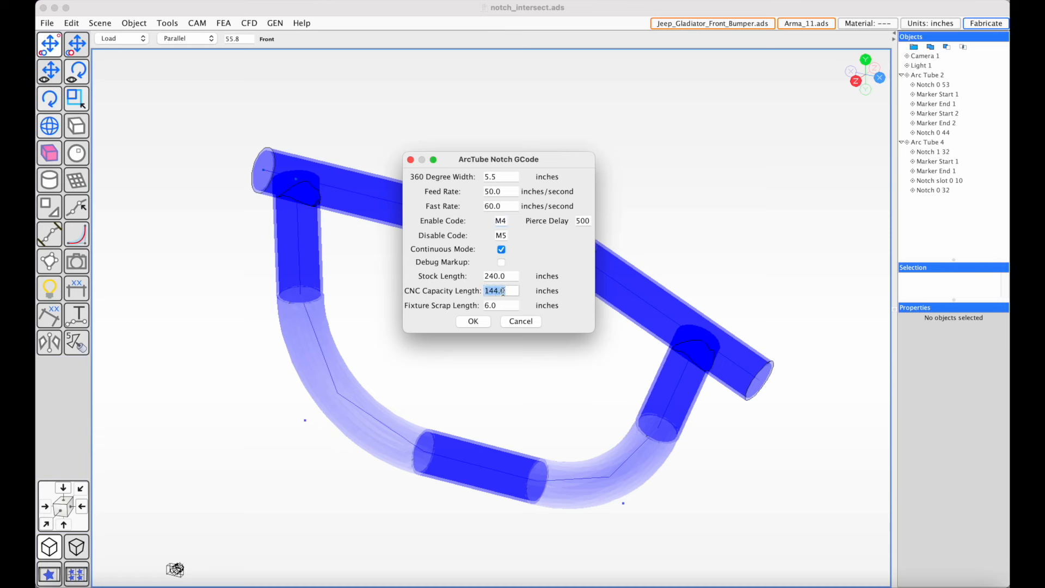
click(512, 292)
drag(500, 306, 483, 305)
click(499, 305)
drag(502, 305, 483, 305)
click(504, 305)
click(497, 305)
click(464, 322)
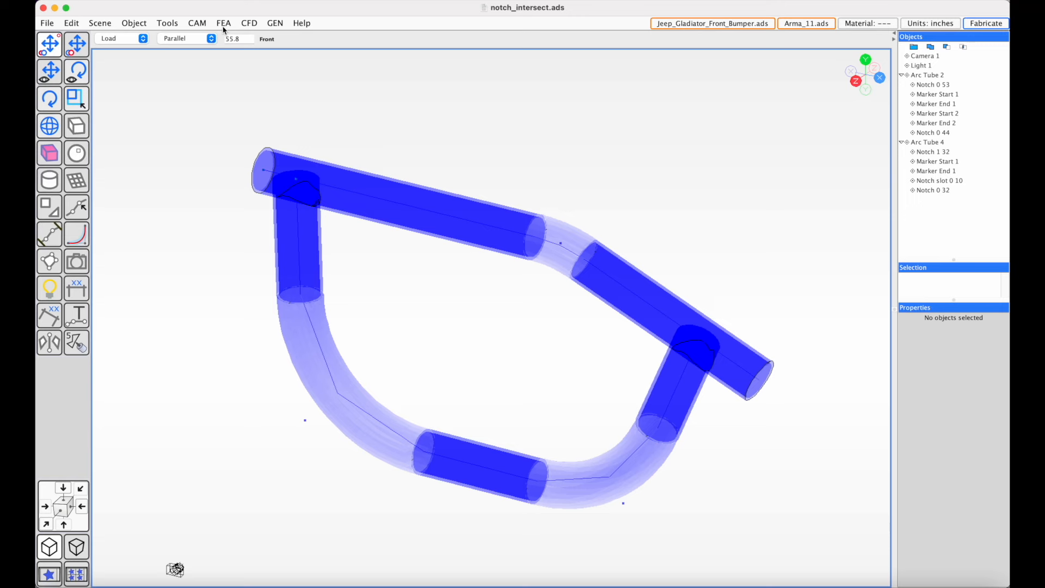
- Try to export the arc tube bend GCode, and set the account license to Unlocked (All Features) and save it
click(197, 23)
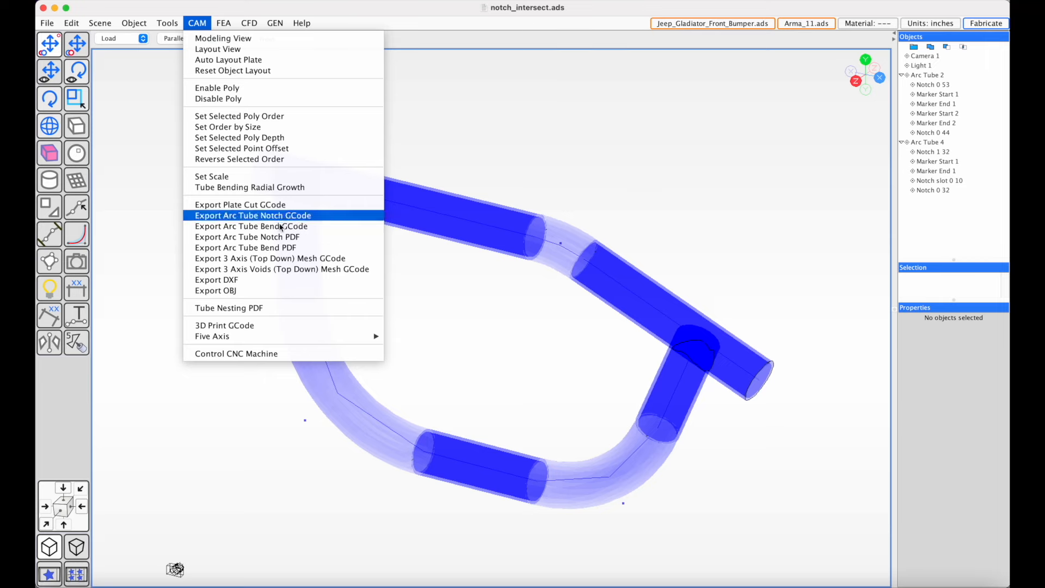
mouse_move(285, 229)
click(285, 226)
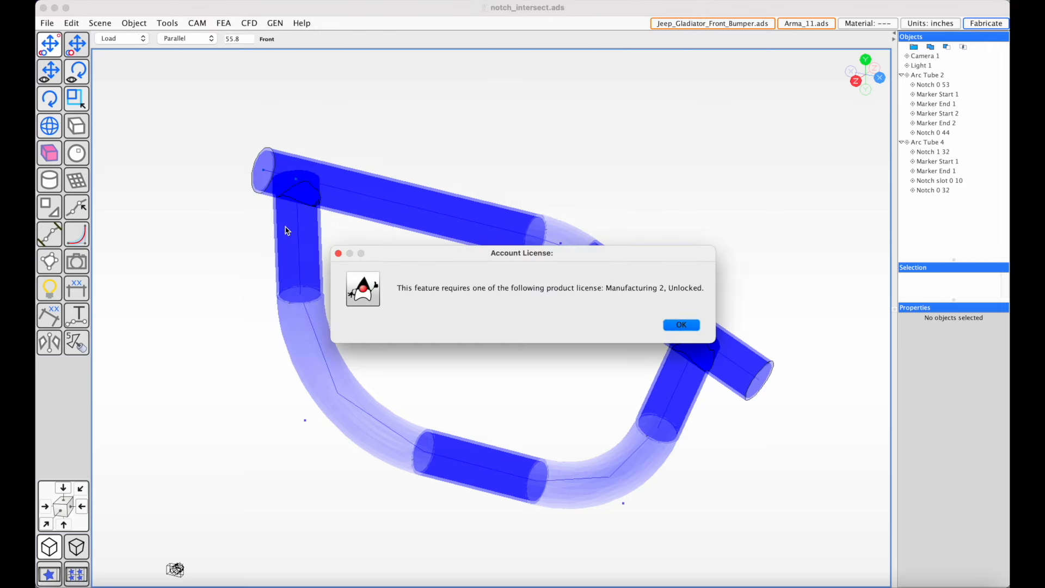
click(672, 325)
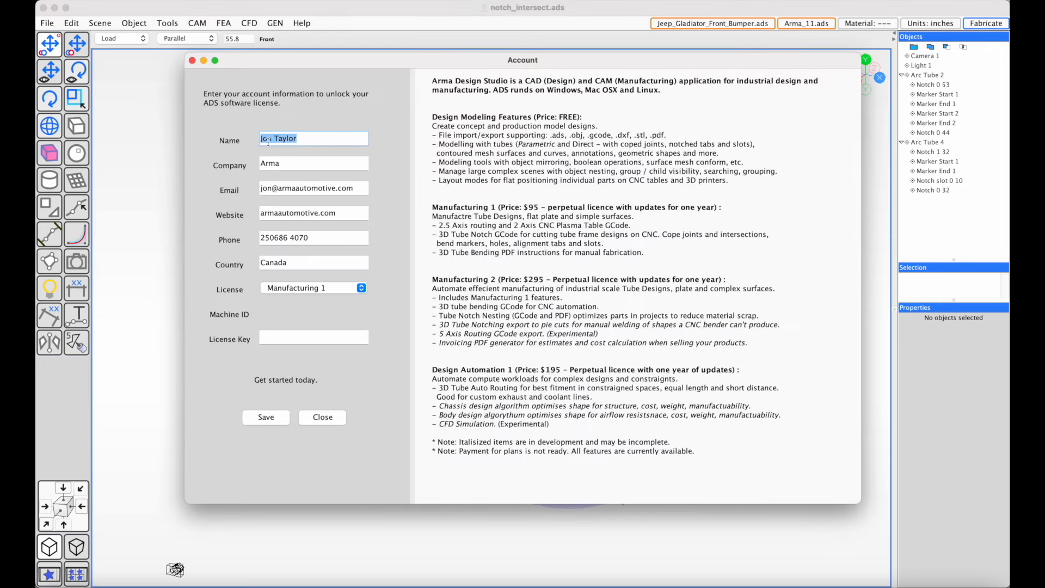
click(298, 288)
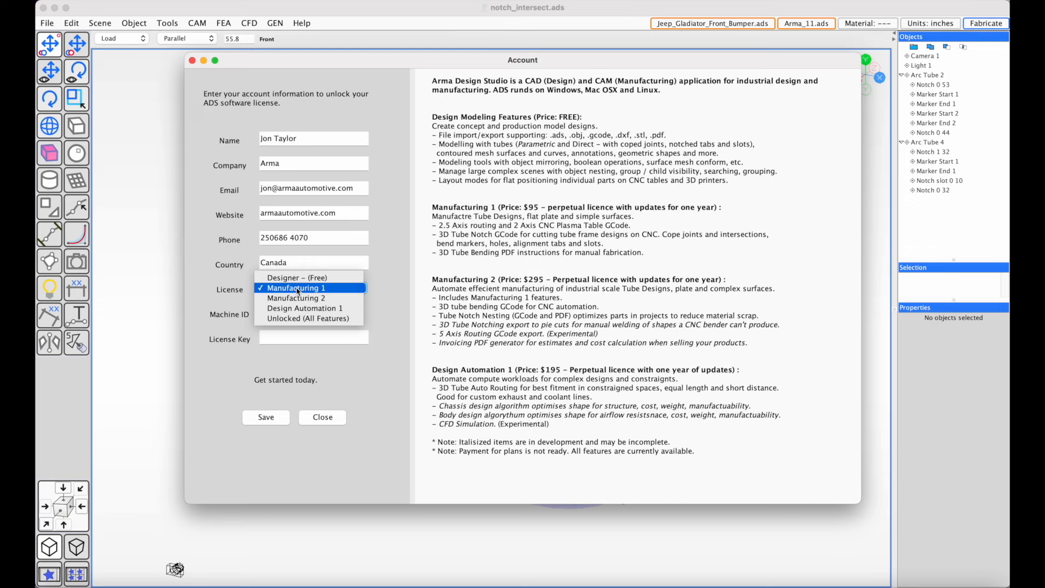
click(292, 319)
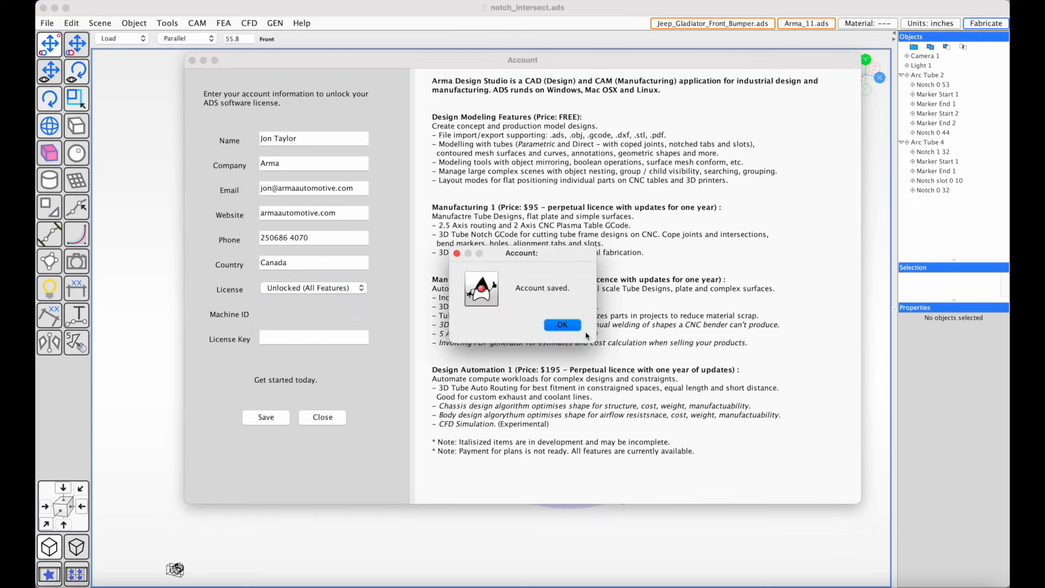
click(562, 325)
- Export the arc tube bend GCode with a minimum start length of 5.5 inches and a minimum end length of 14.0 inches
click(197, 23)
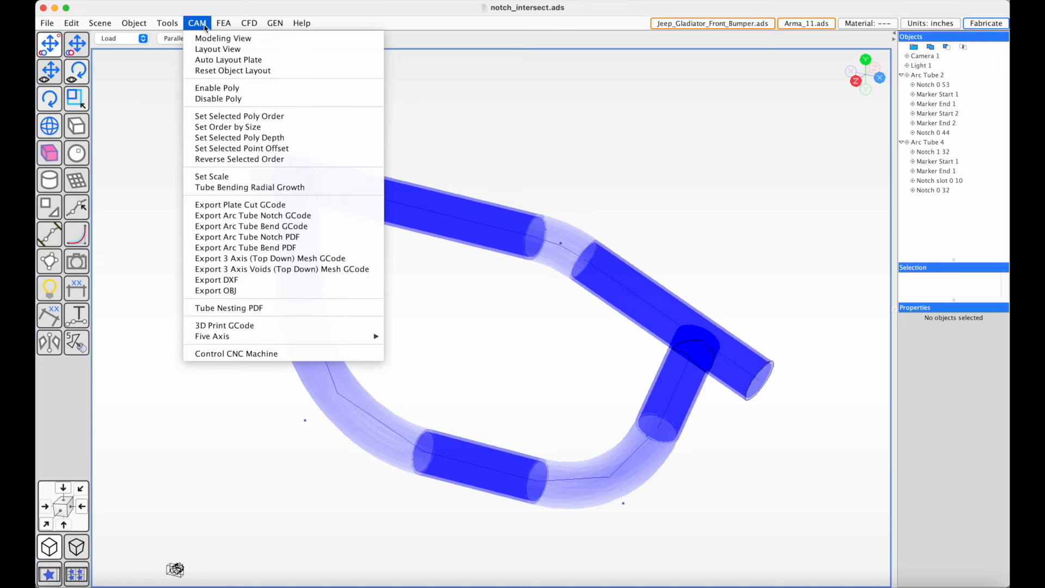
click(287, 226)
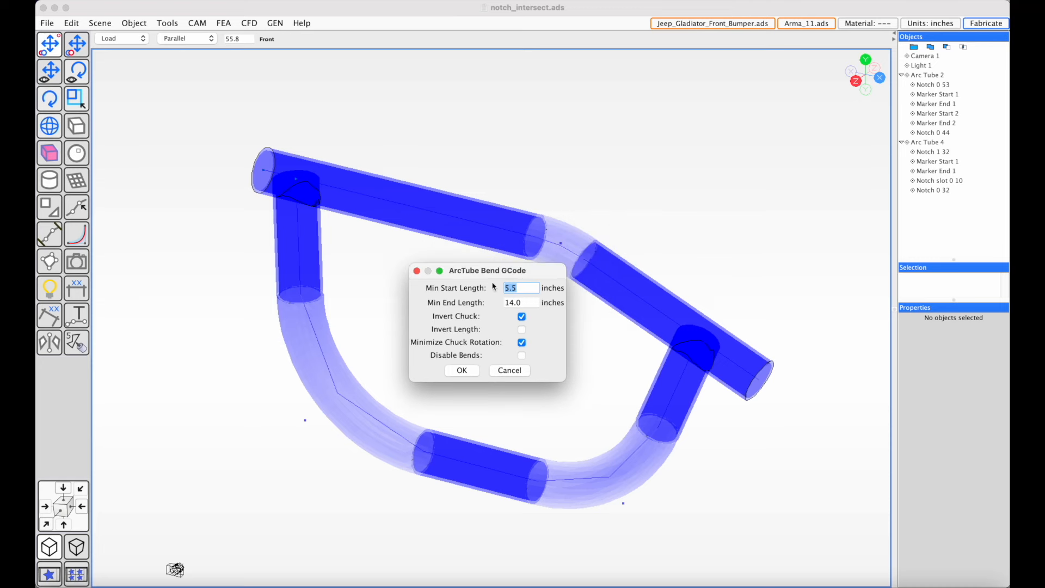
click(522, 289)
double_click(521, 289)
double_click(525, 304)
drag(526, 301, 503, 302)
click(524, 287)
drag(524, 287, 501, 289)
click(458, 371)
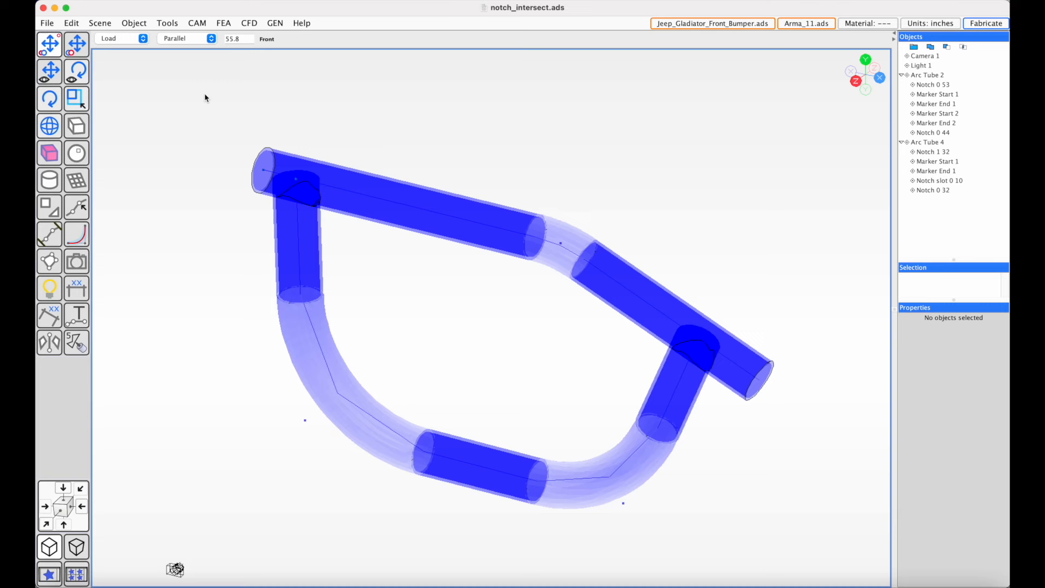
- Export the arc tube bend PDF and the arc tube notch PDF
click(195, 23)
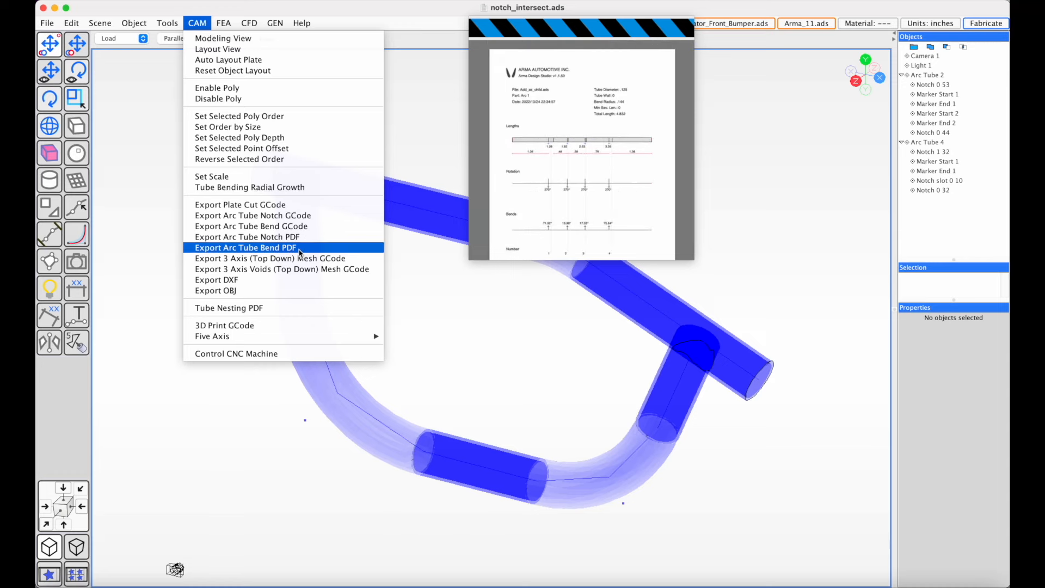
click(298, 249)
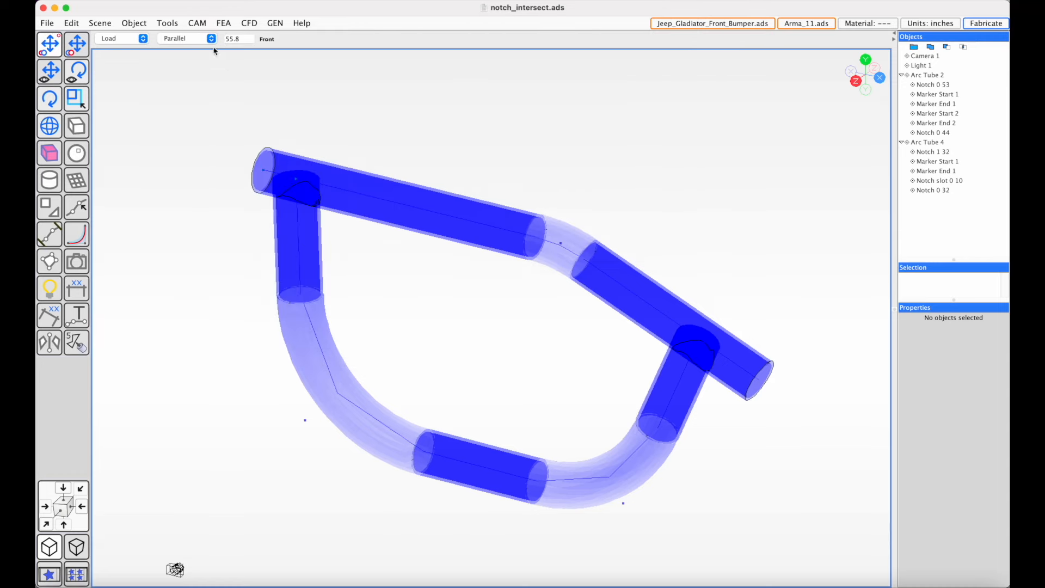
click(197, 23)
click(252, 237)
click(199, 24)
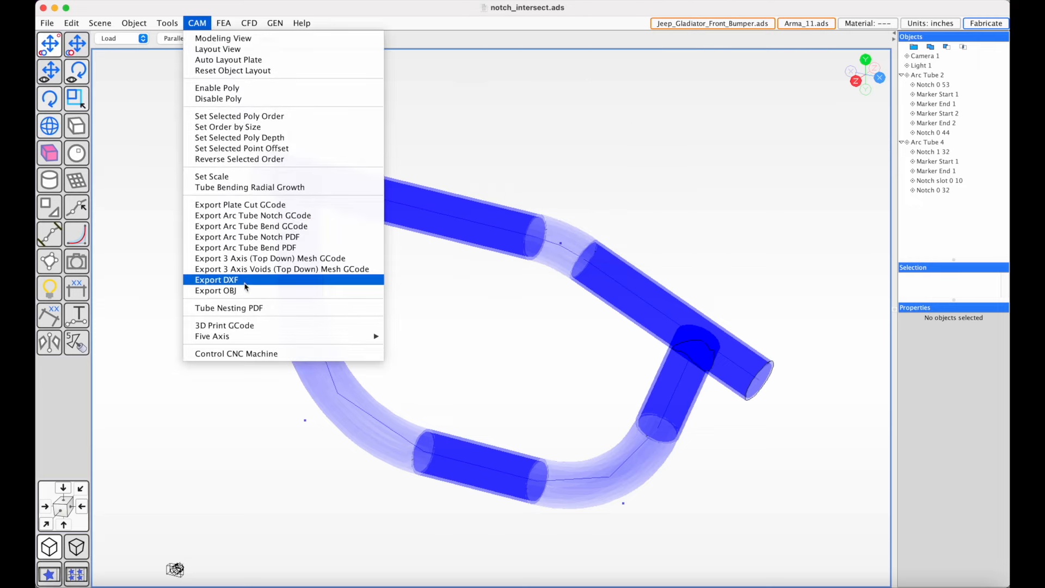
click(201, 23)
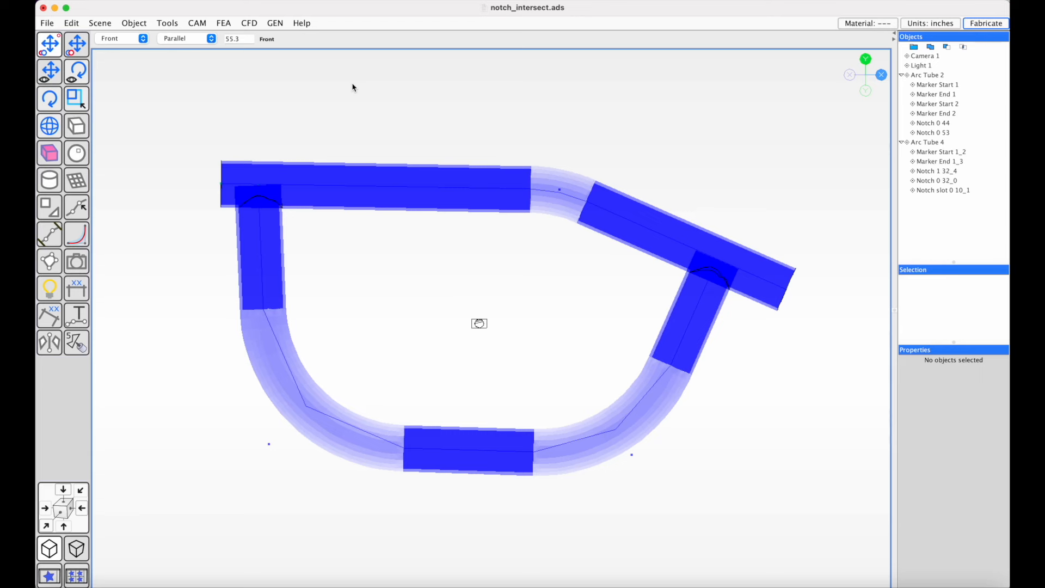
- Open the project's export folder in Finder and expand the tubenotches folder to view its exported files
click(194, 24)
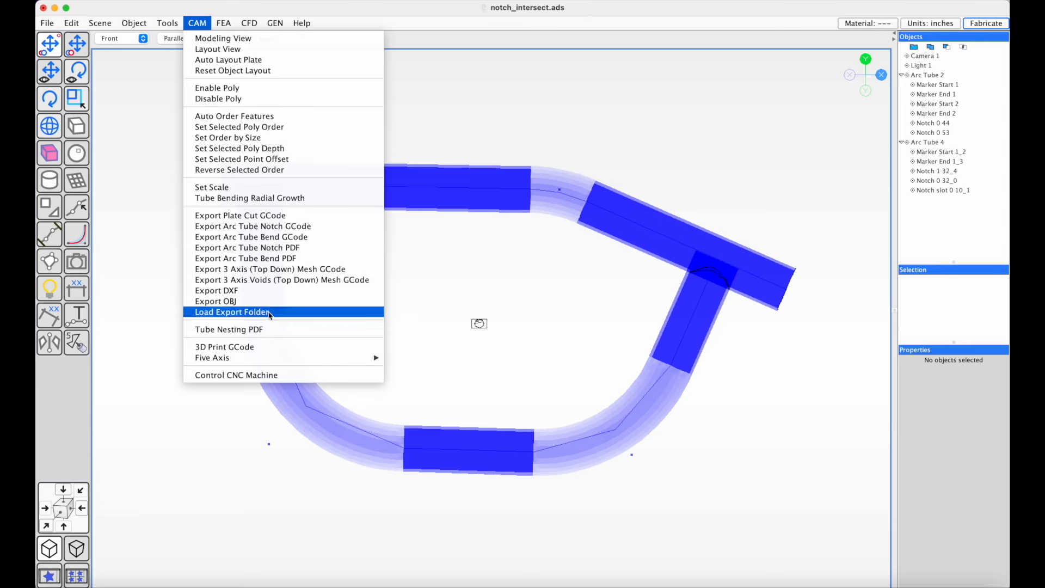
click(270, 313)
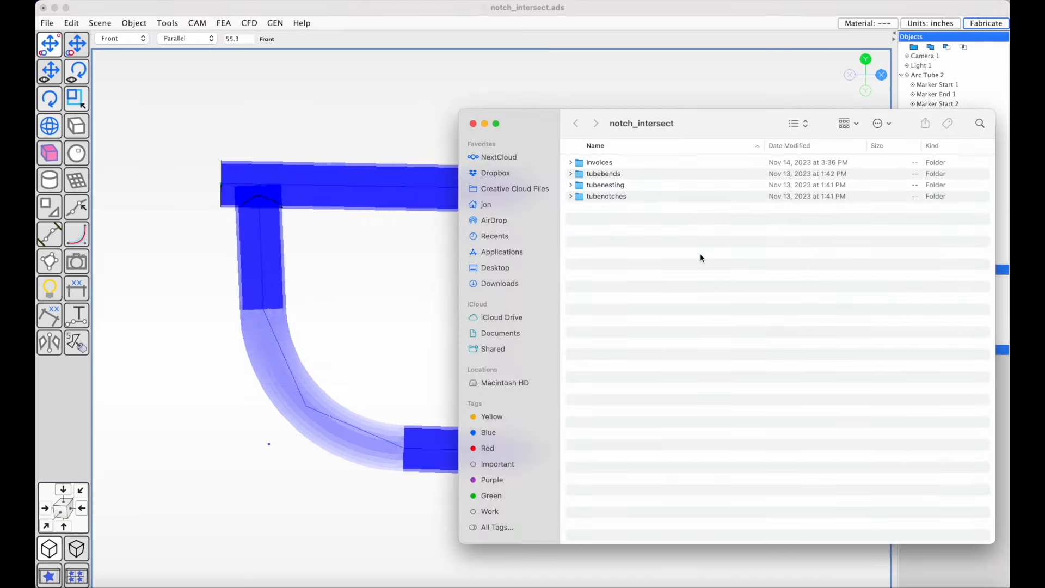
drag(662, 125, 662, 141)
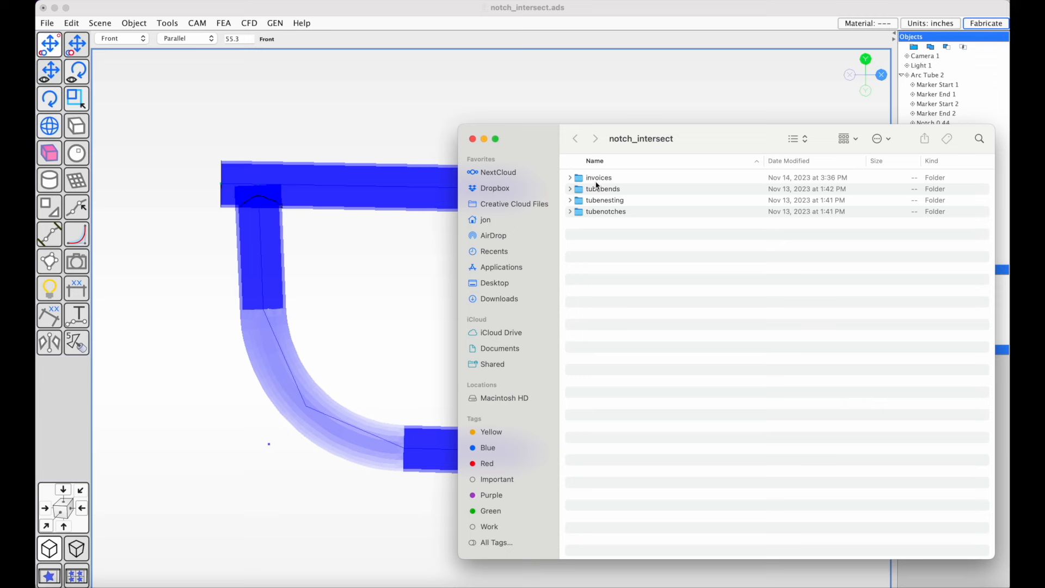
click(603, 213)
key(Right)
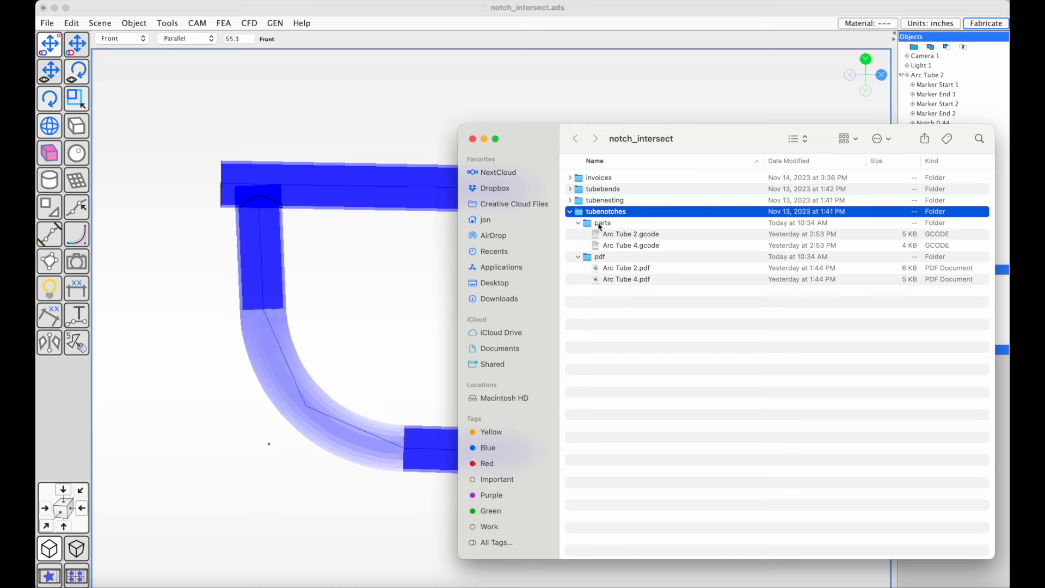
- Load Arc Tube 2.gcode from the tubenotches parts folder into NC Viewer to plot its notch toolpath
click(600, 224)
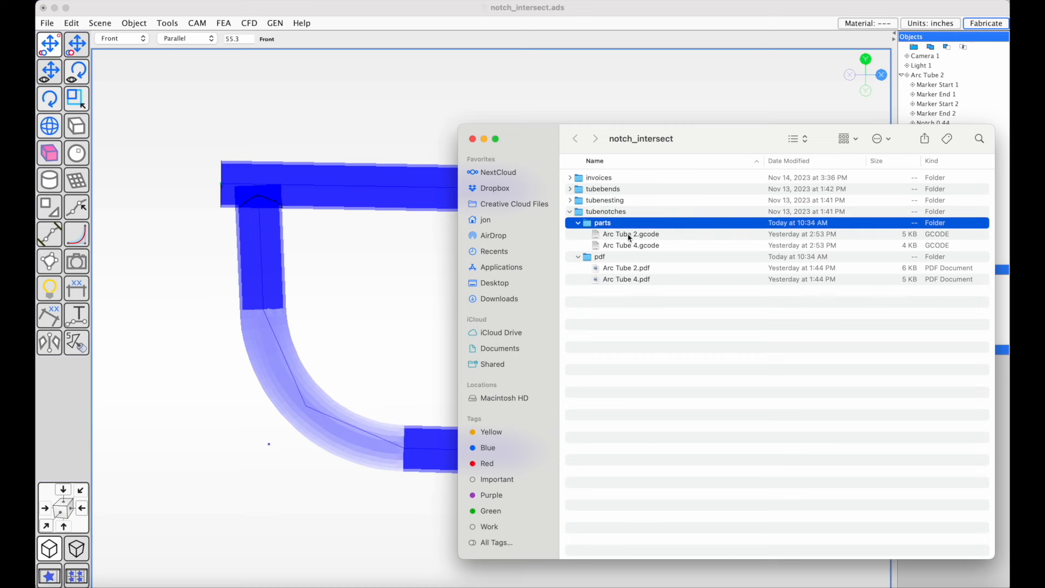
click(593, 259)
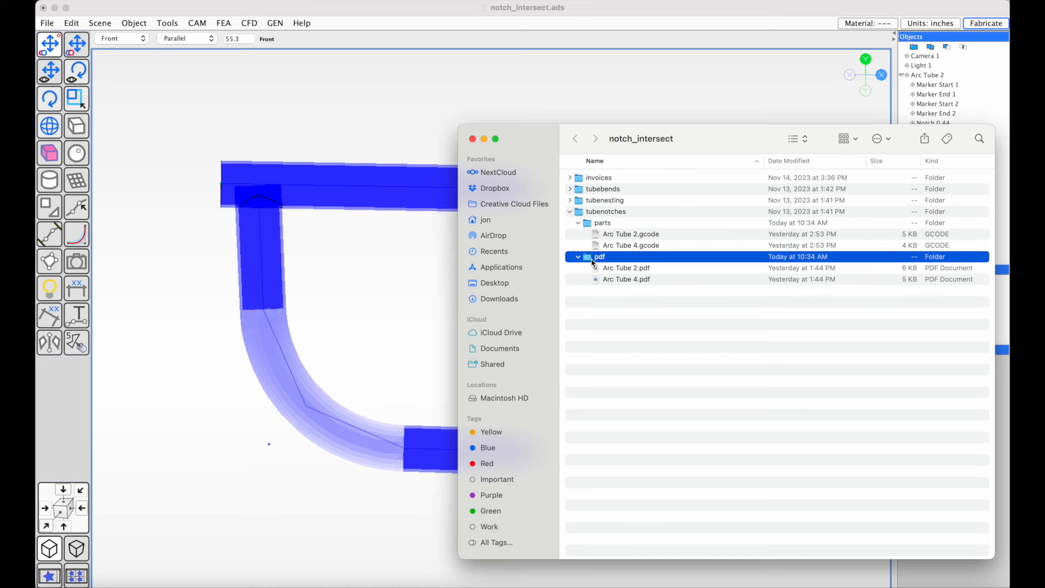
click(626, 303)
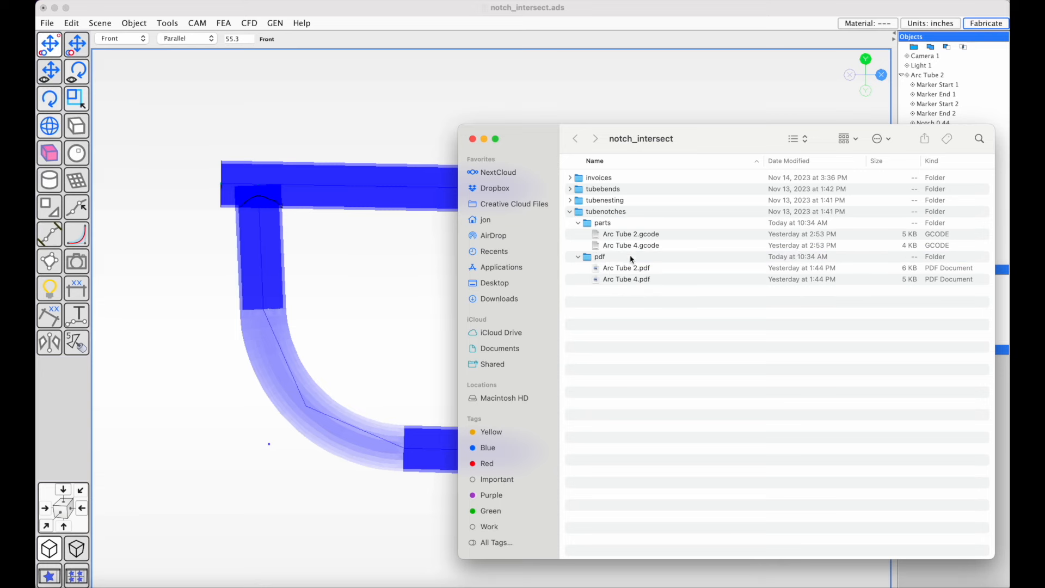
click(622, 235)
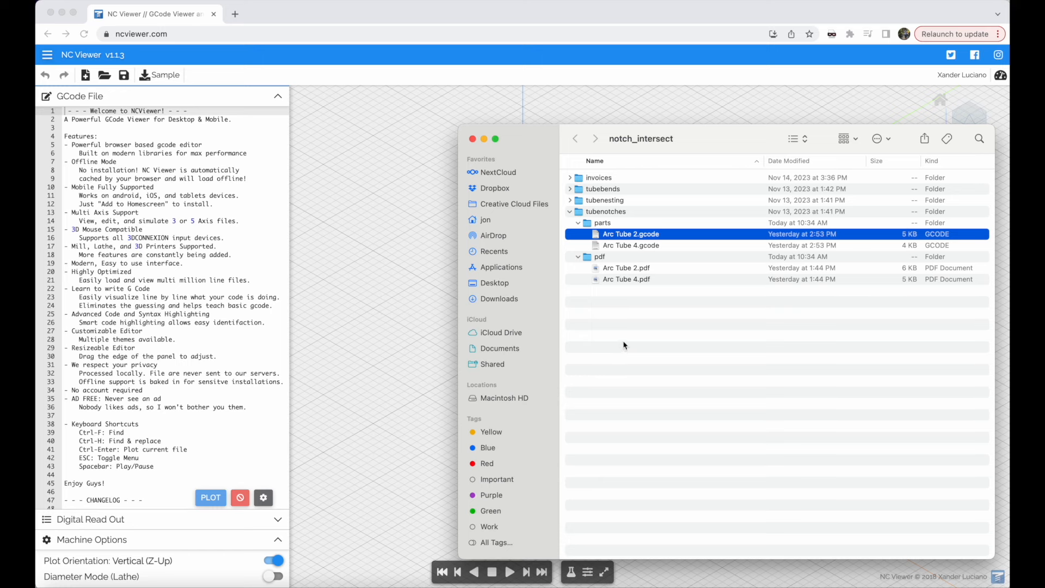
click(624, 344)
click(620, 235)
key(Return)
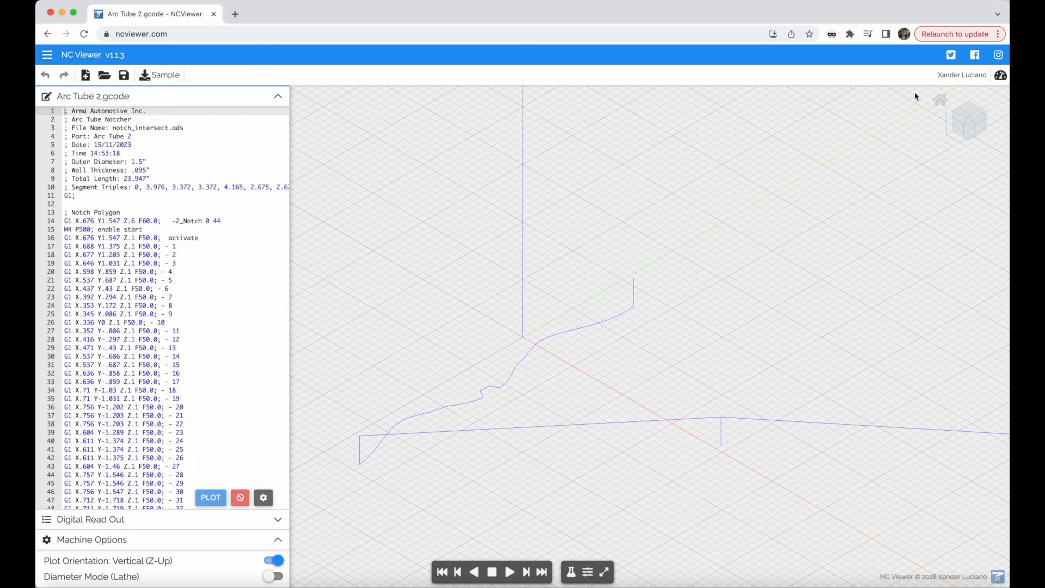
- Switch the NC Viewer plot to the top view and load Arc Tube 4.gcode from the parts folder
click(966, 113)
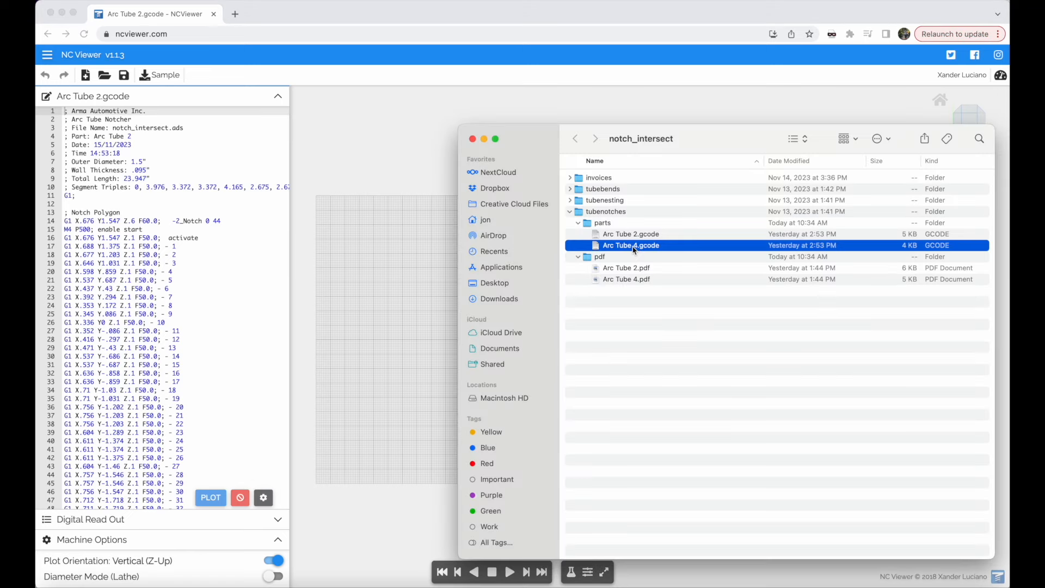
drag(634, 246, 203, 291)
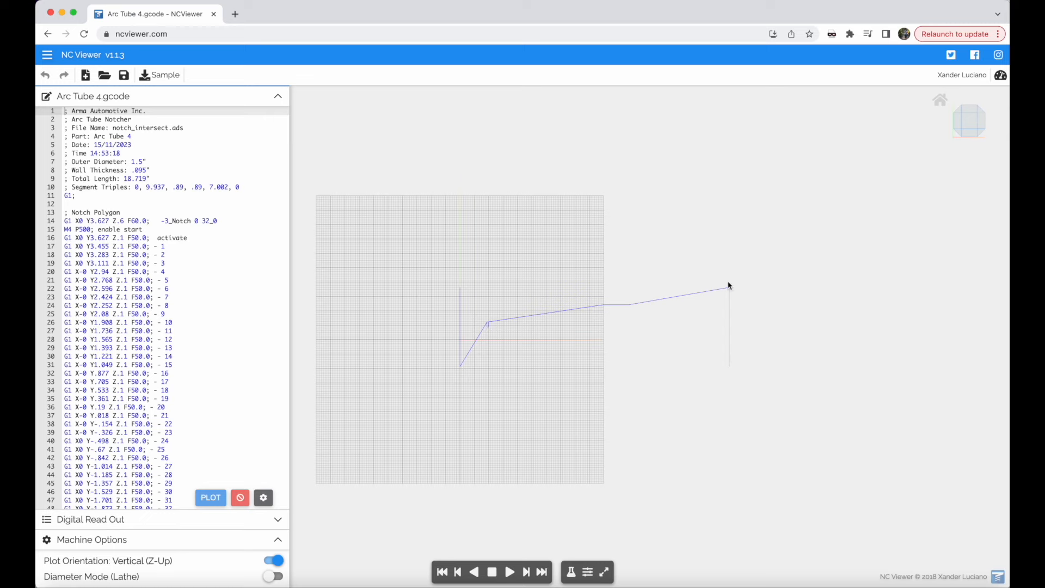
scroll(702, 340, up, 3)
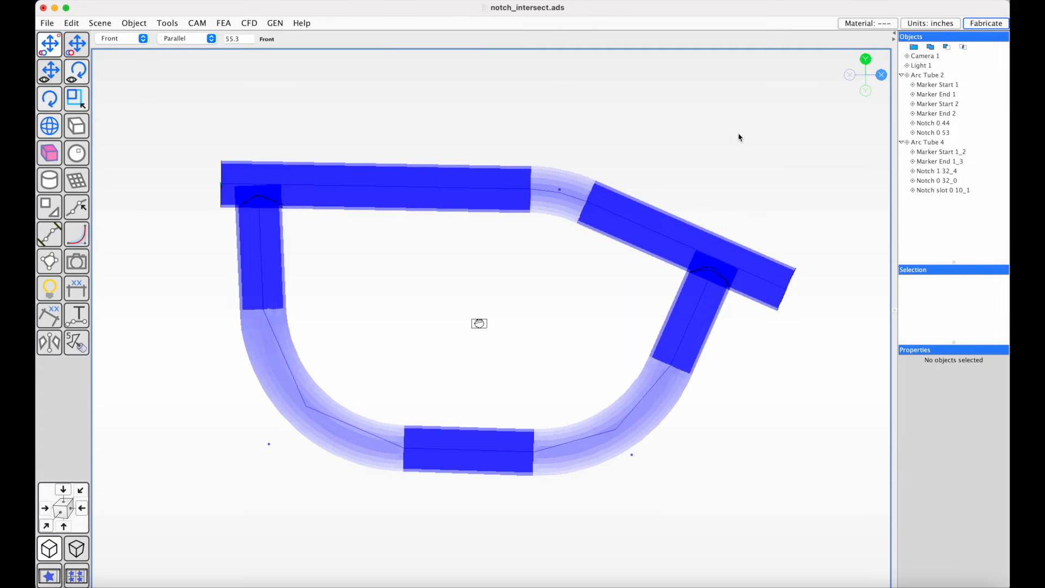
- Switch back to notch_intersect.ads in Arma Design Studio, generate the fabrication price estimate and load its invoice
middle_drag(738, 135, 690, 144)
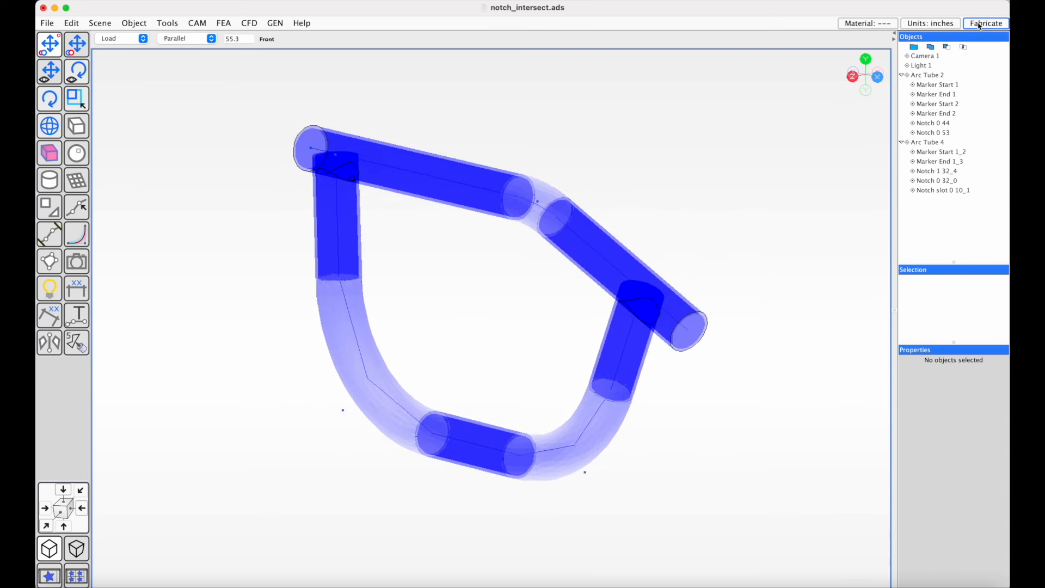
click(597, 253)
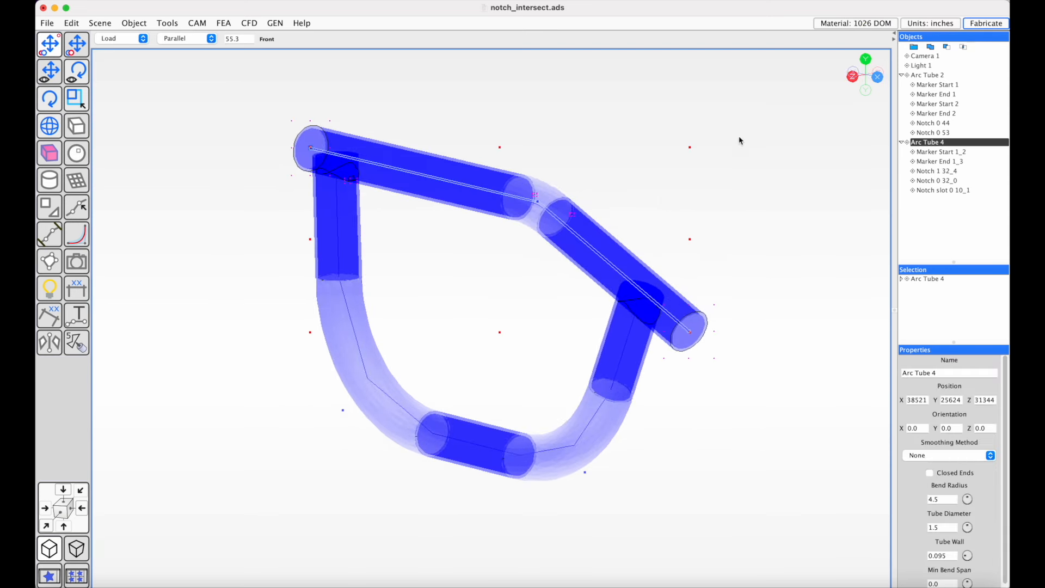
middle_drag(650, 217, 658, 217)
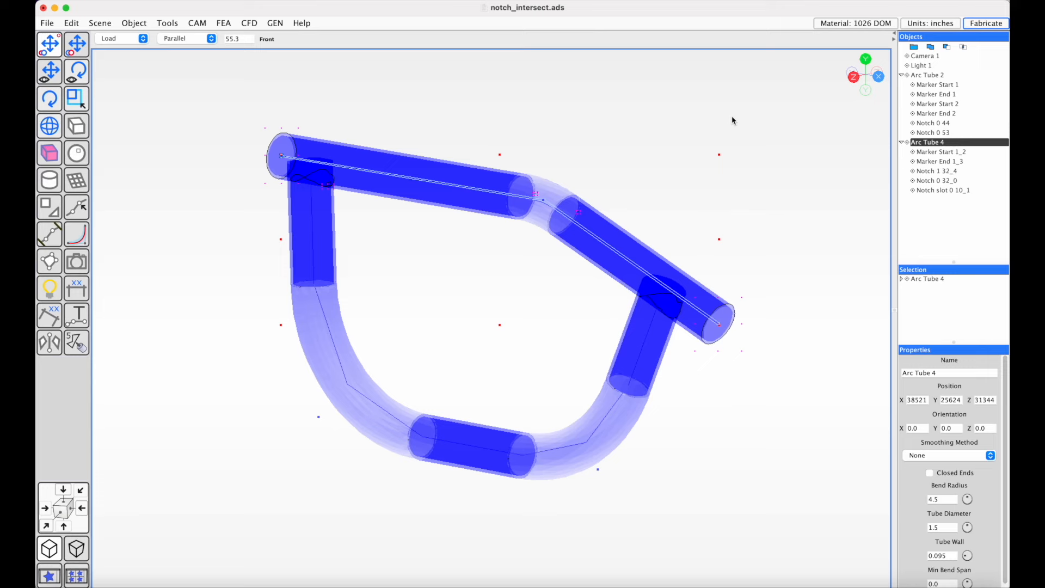
click(732, 120)
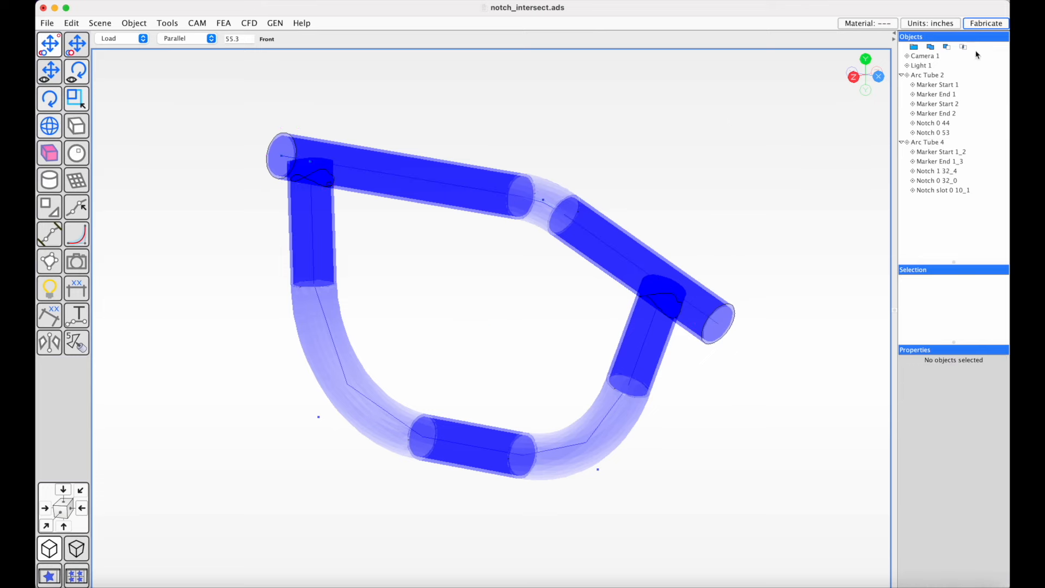
click(987, 23)
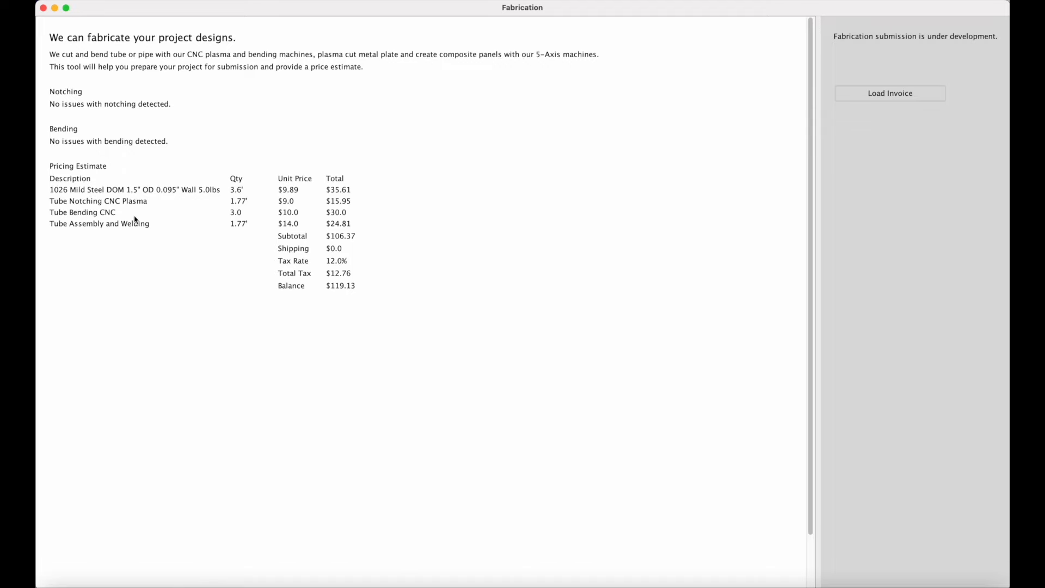
click(869, 95)
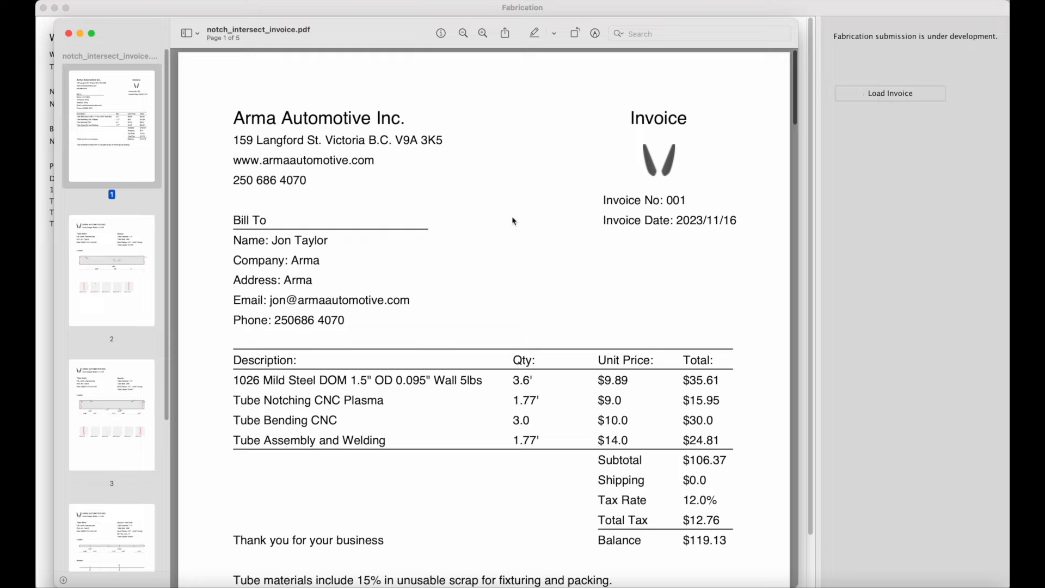
- Examine the invoice's first page, including the material, notching, bending and welding line items and the tax and balance
scroll(509, 226, down, 5)
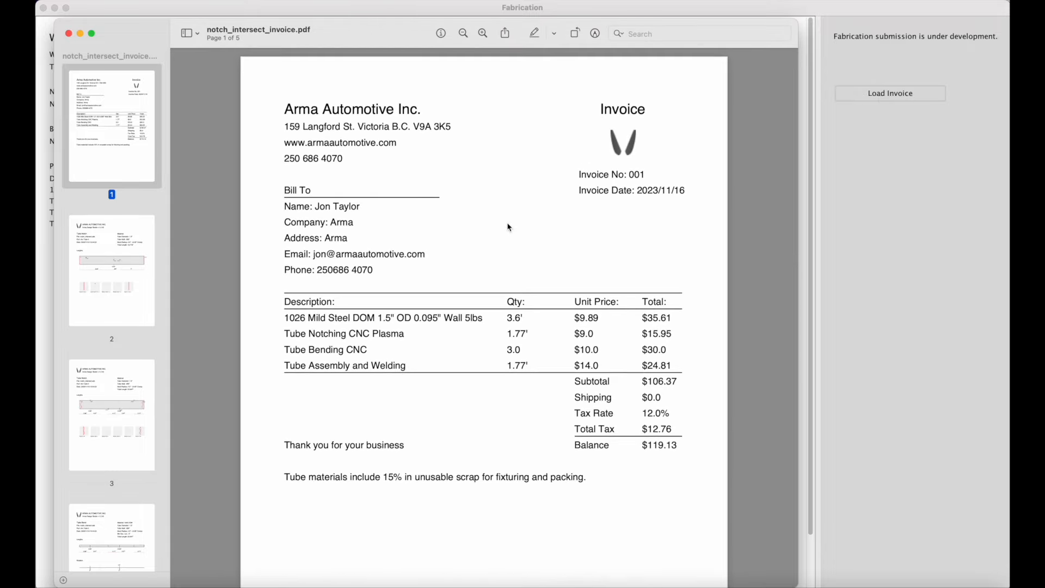
scroll(509, 227, down, 2)
scroll(509, 227, down, 1)
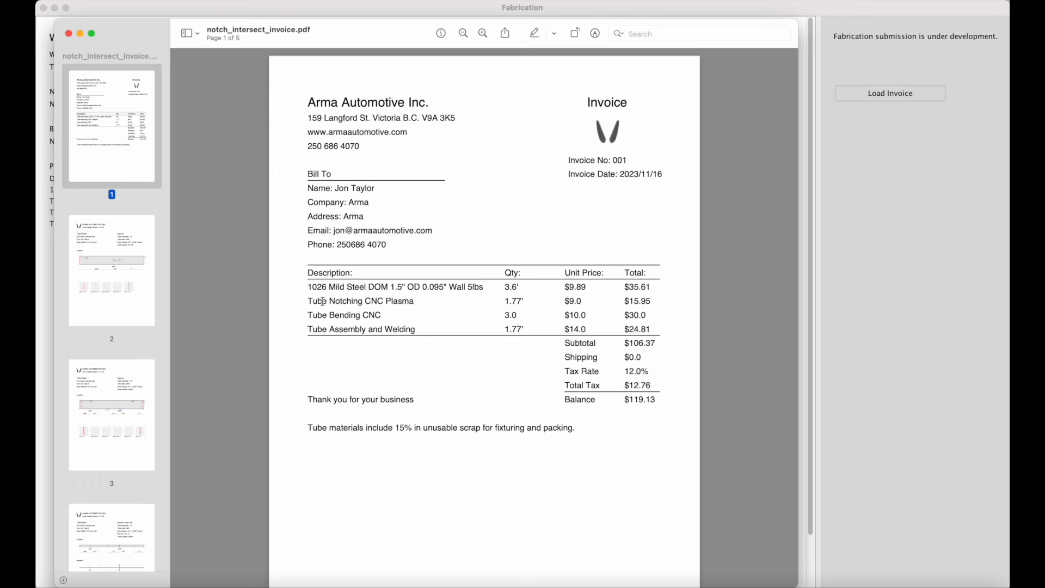
drag(322, 301, 420, 301)
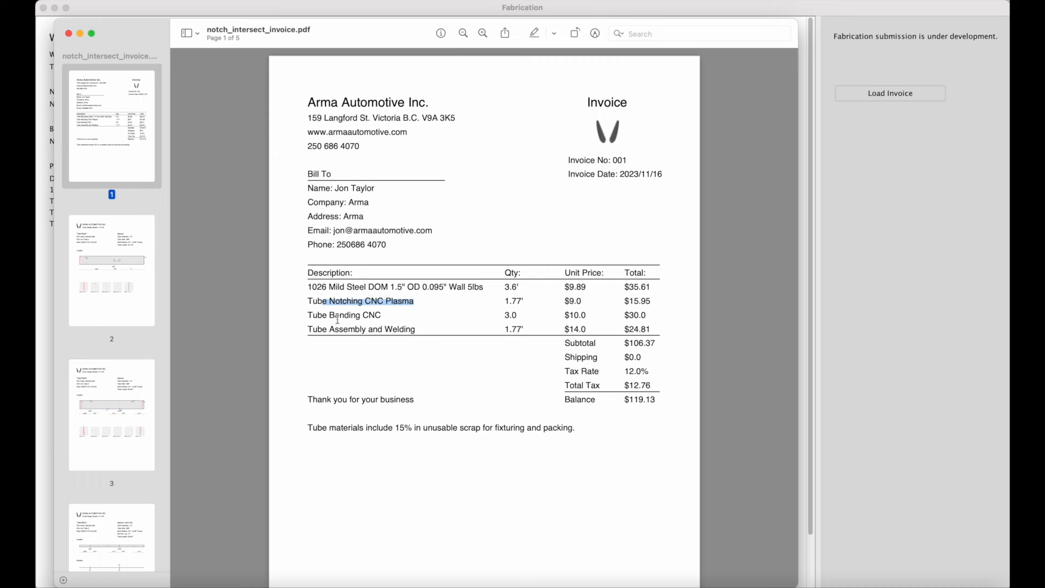
drag(317, 329, 408, 330)
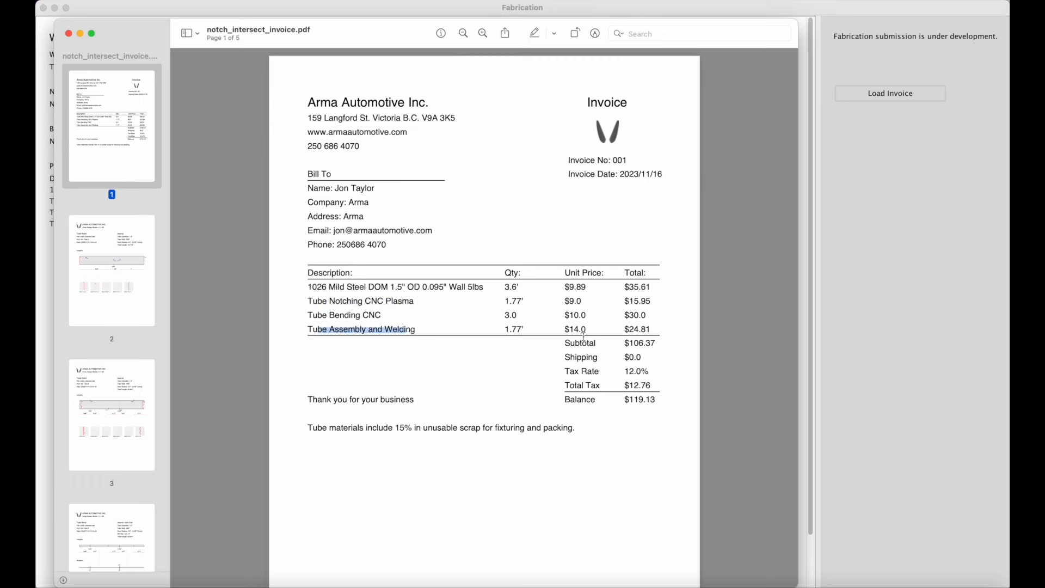
click(610, 376)
scroll(610, 376, down, 3)
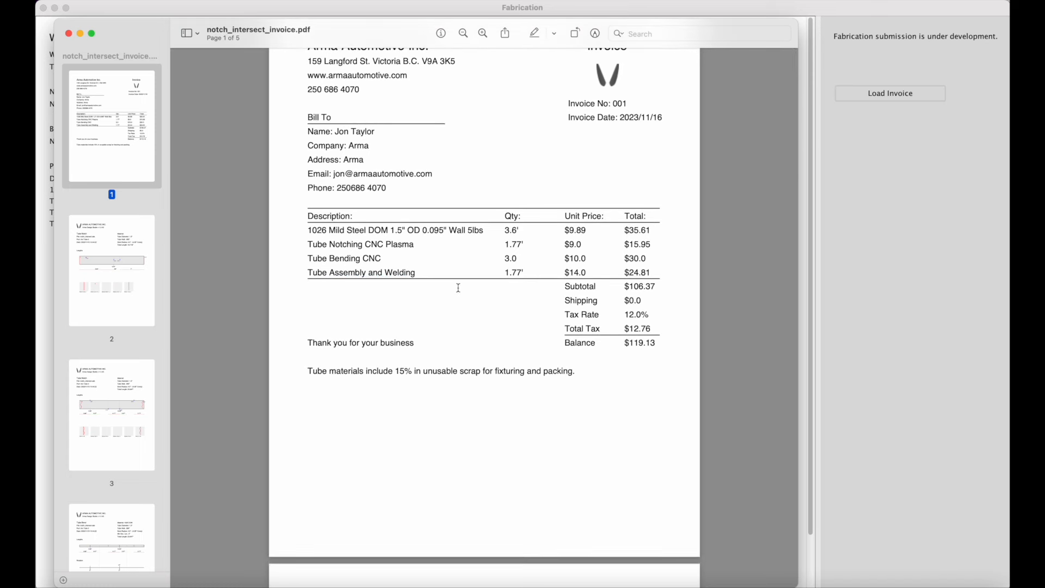
scroll(458, 287, up, 3)
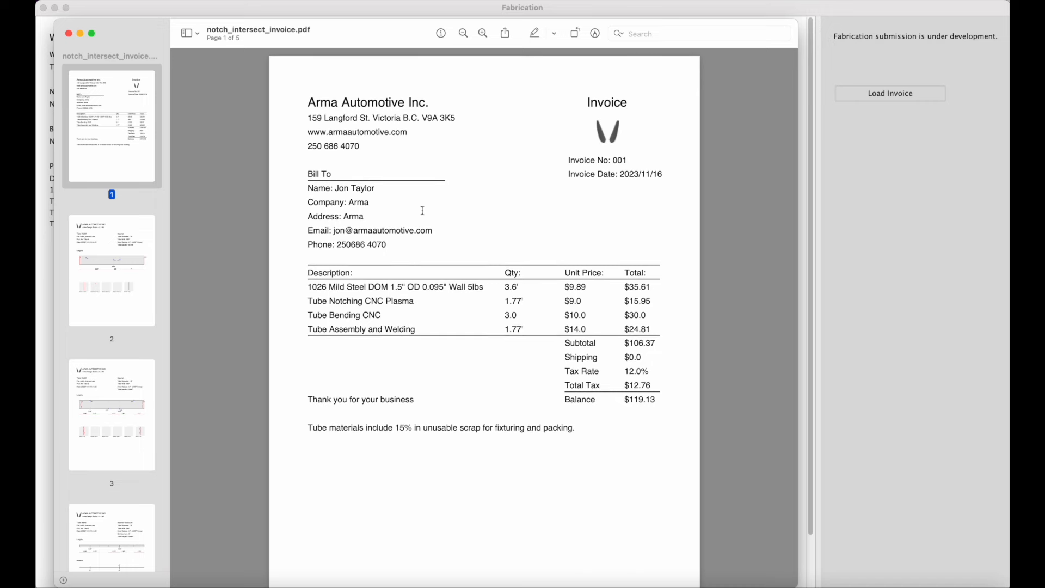
- Review the tube notch and tube bend drawing pages attached to the invoice for Arc Tube 2 and Arc Tube 4
scroll(423, 211, down, 2)
scroll(422, 210, down, 15)
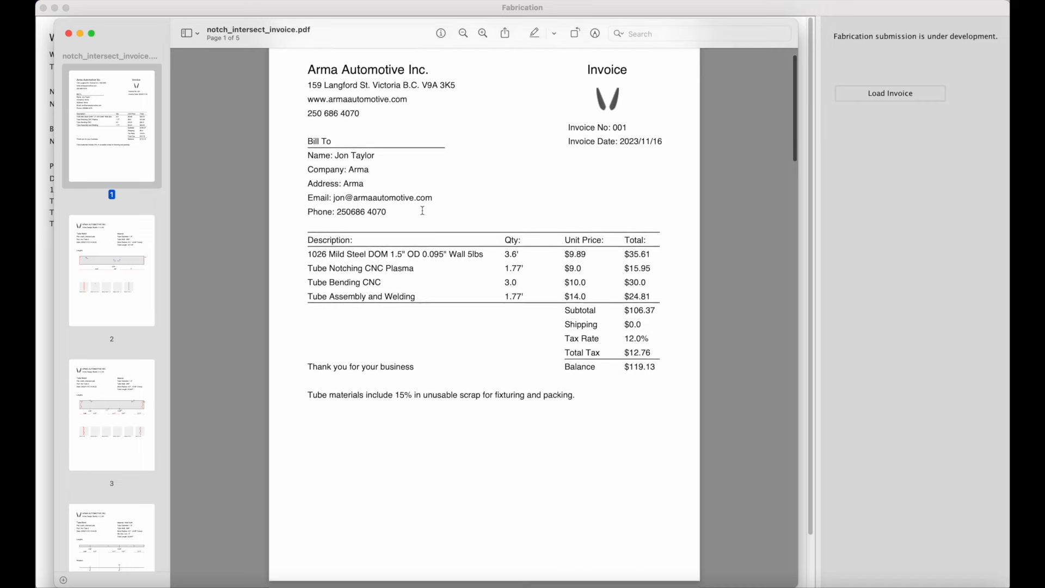
scroll(422, 210, down, 8)
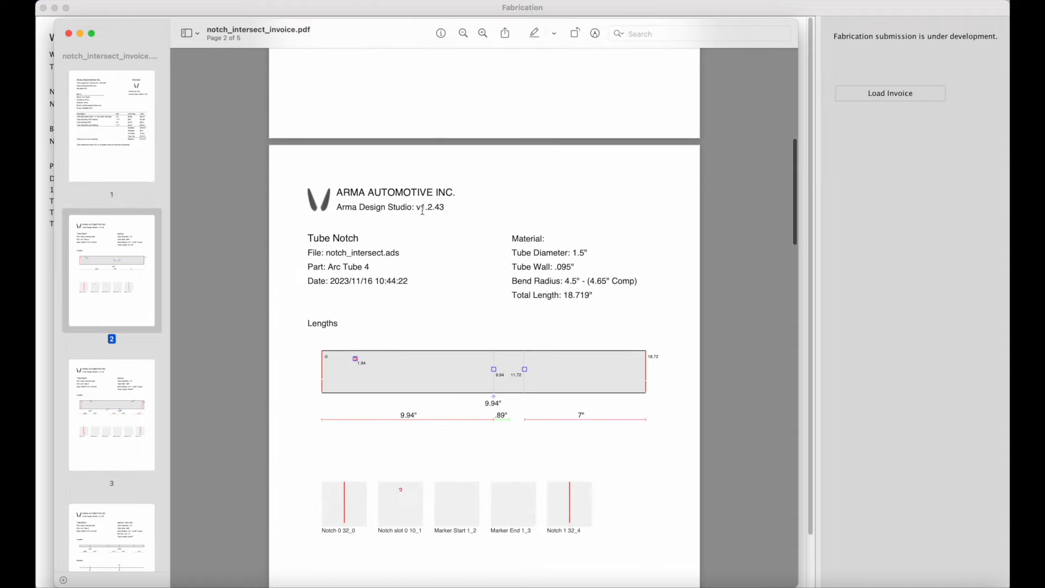
scroll(418, 278, down, 20)
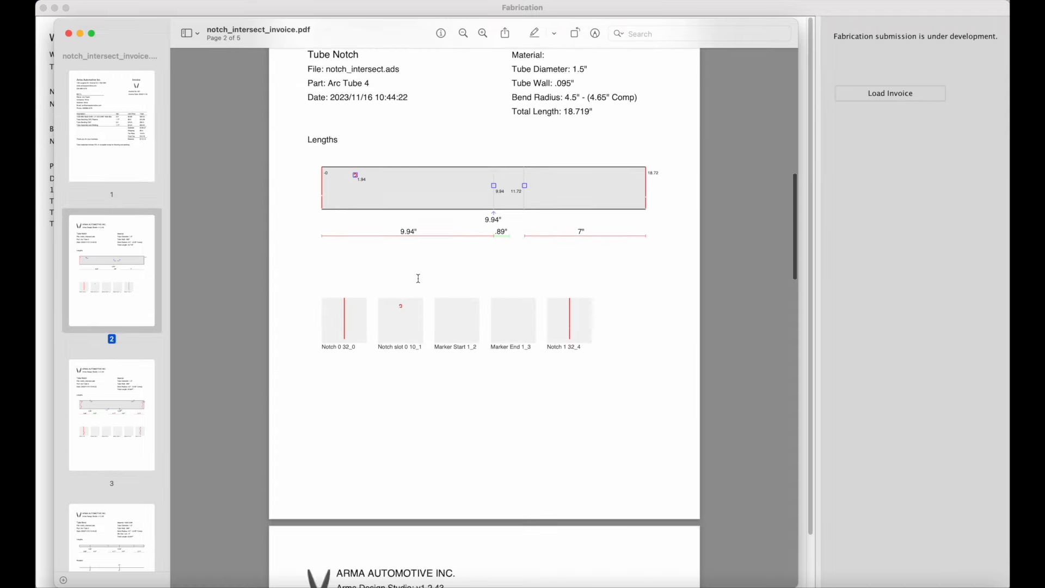
scroll(418, 278, down, 20)
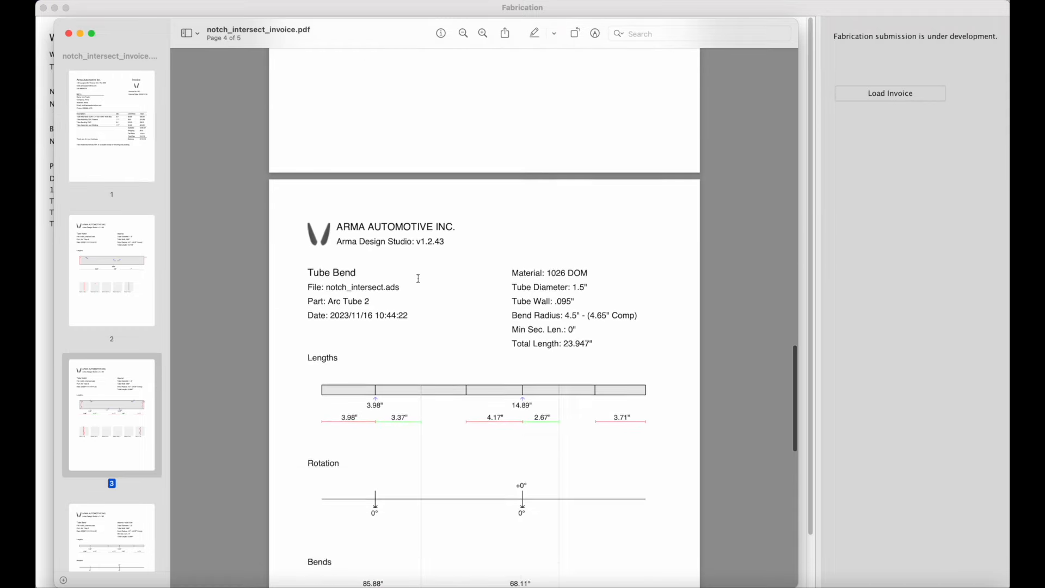
scroll(418, 278, down, 15)
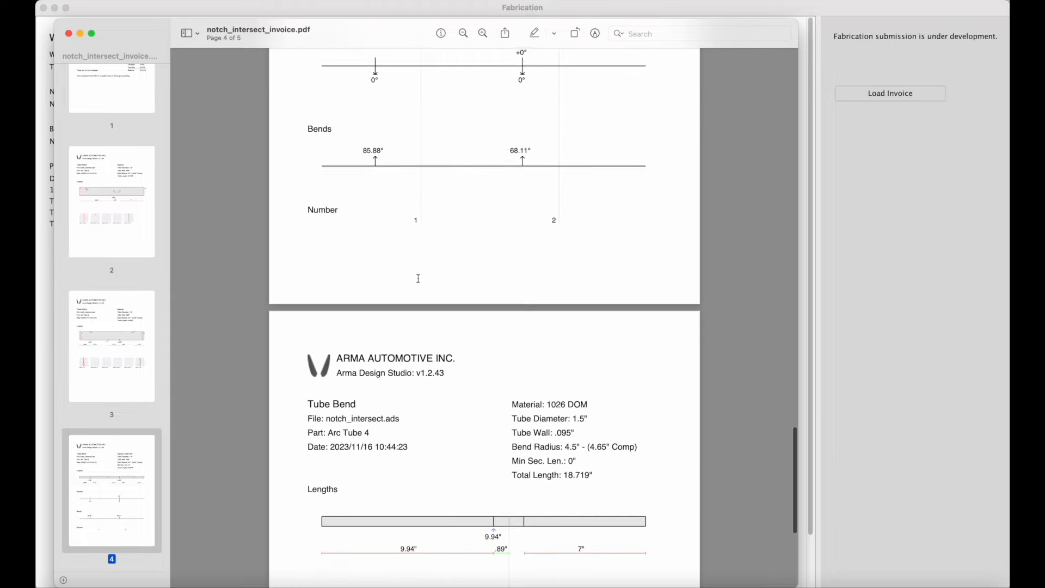
scroll(418, 278, up, 20)
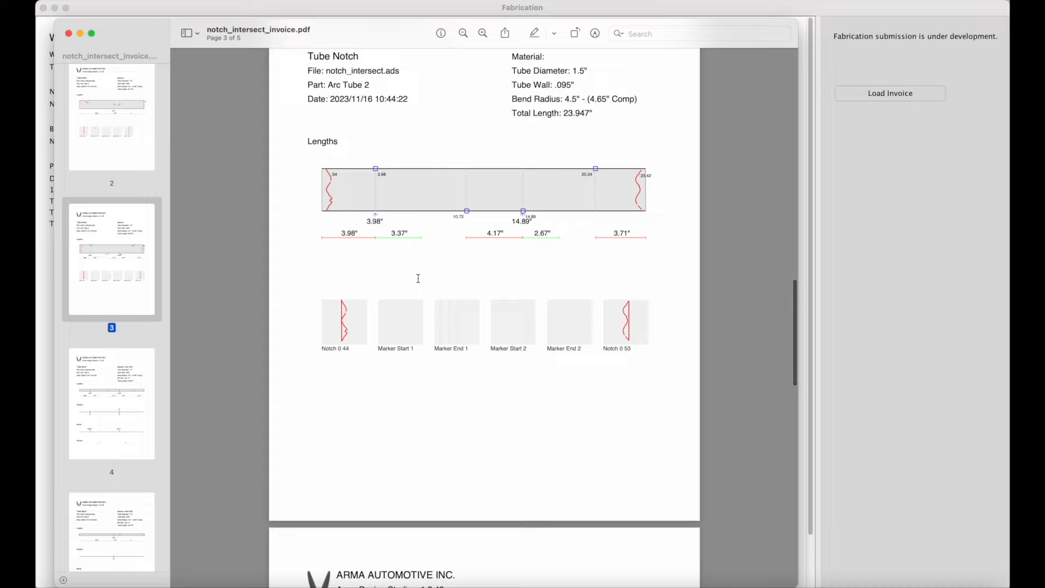
scroll(418, 278, down, 20)
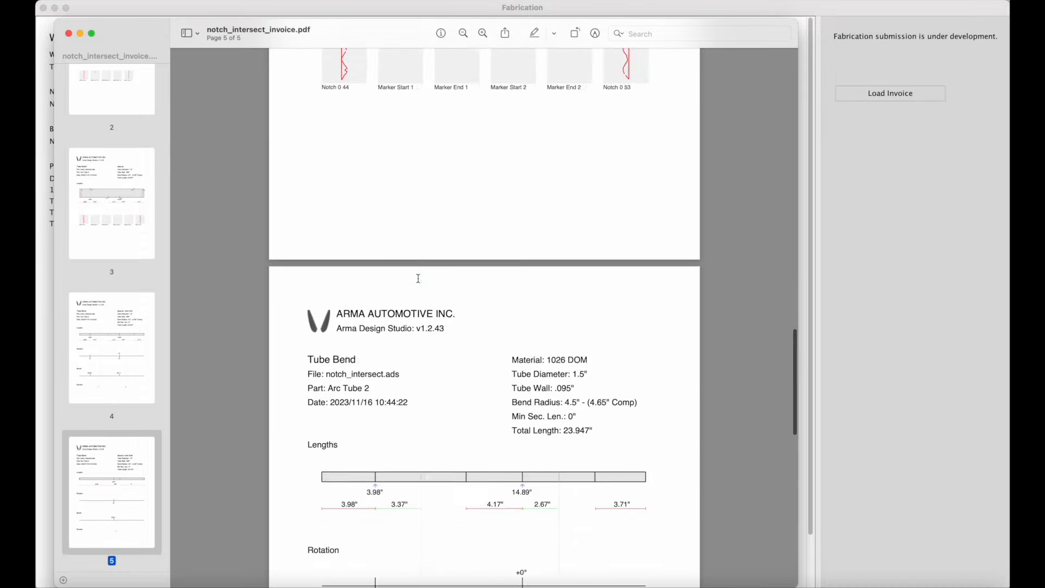
scroll(418, 278, up, 20)
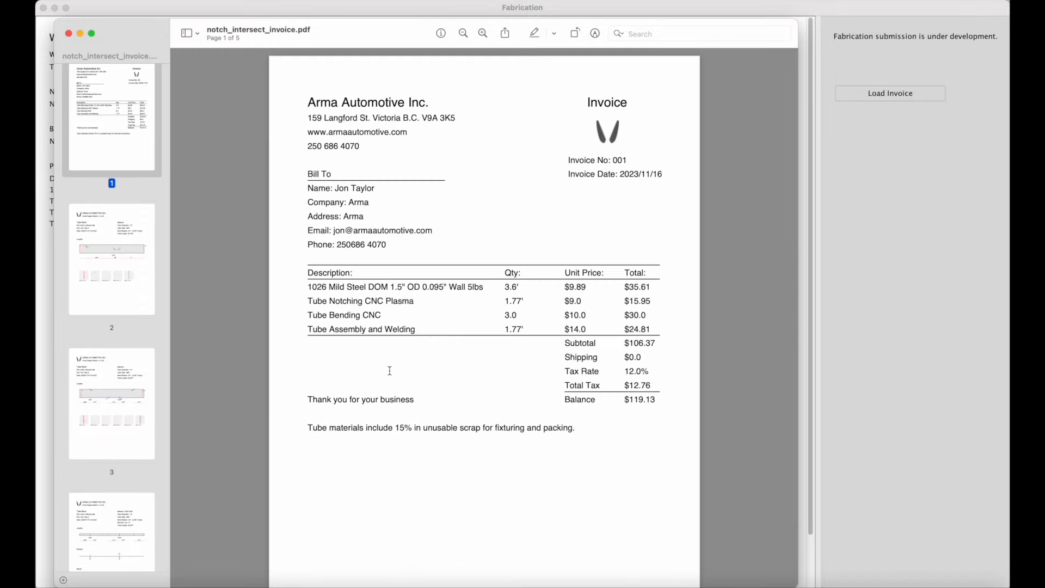
scroll(390, 371, down, 2)
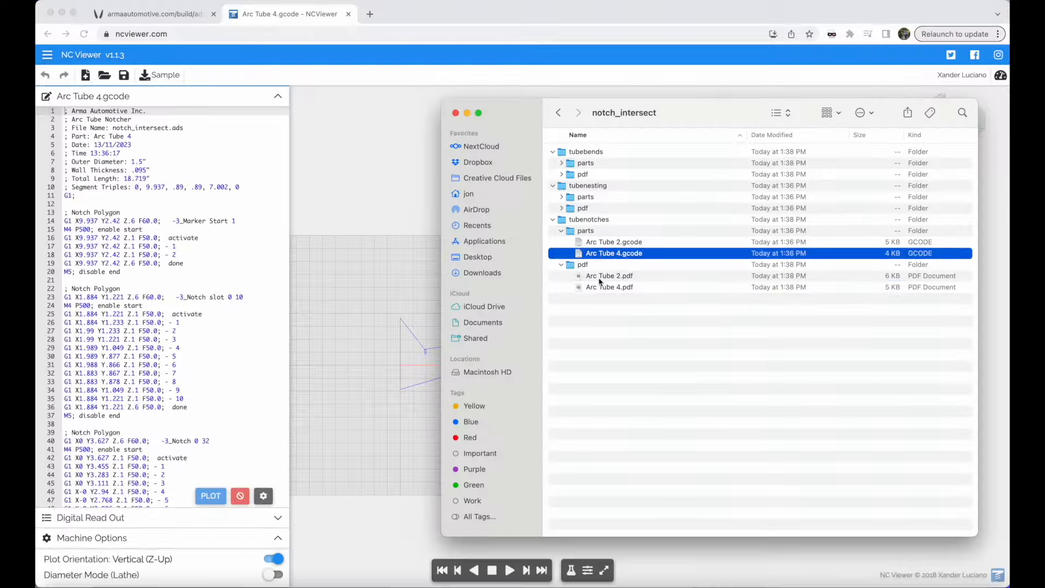
- Open Arc Tube 2.pdf from the tubenotches pdf folder and examine its tube specifications, lengths and notch profiles
click(608, 276)
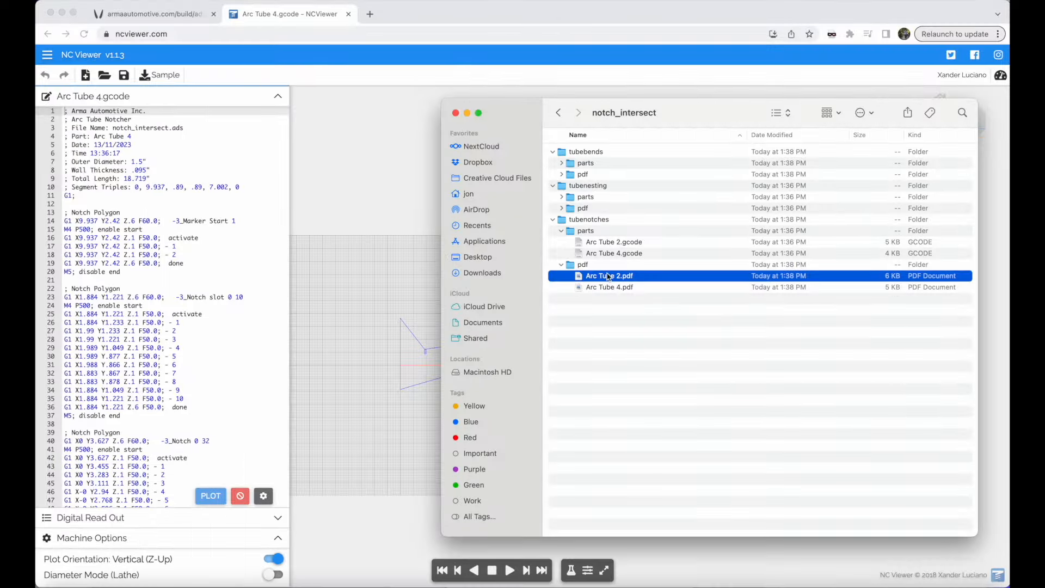
double_click(604, 276)
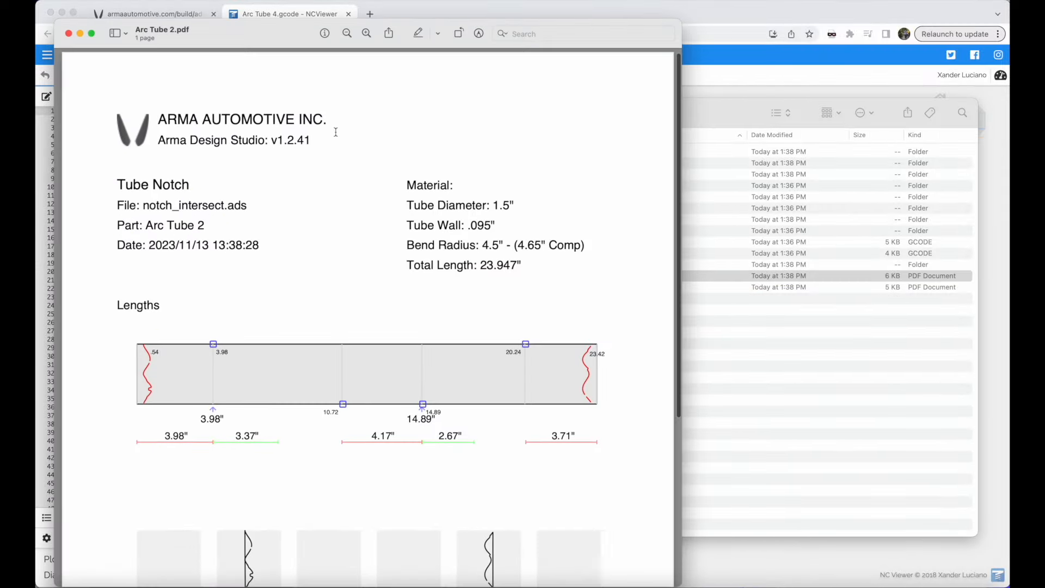
drag(261, 32, 334, 17)
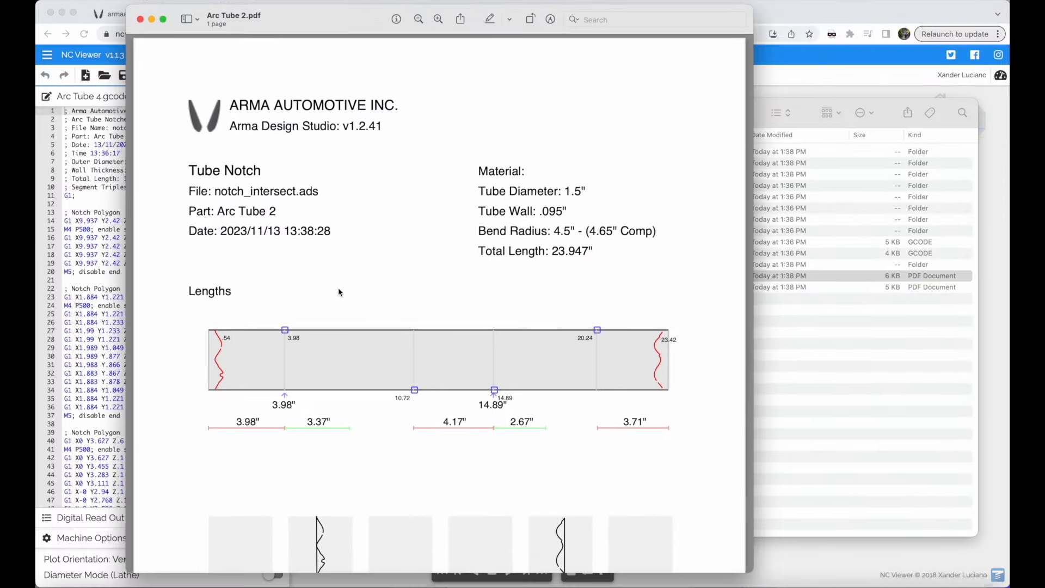
scroll(338, 289, down, 3)
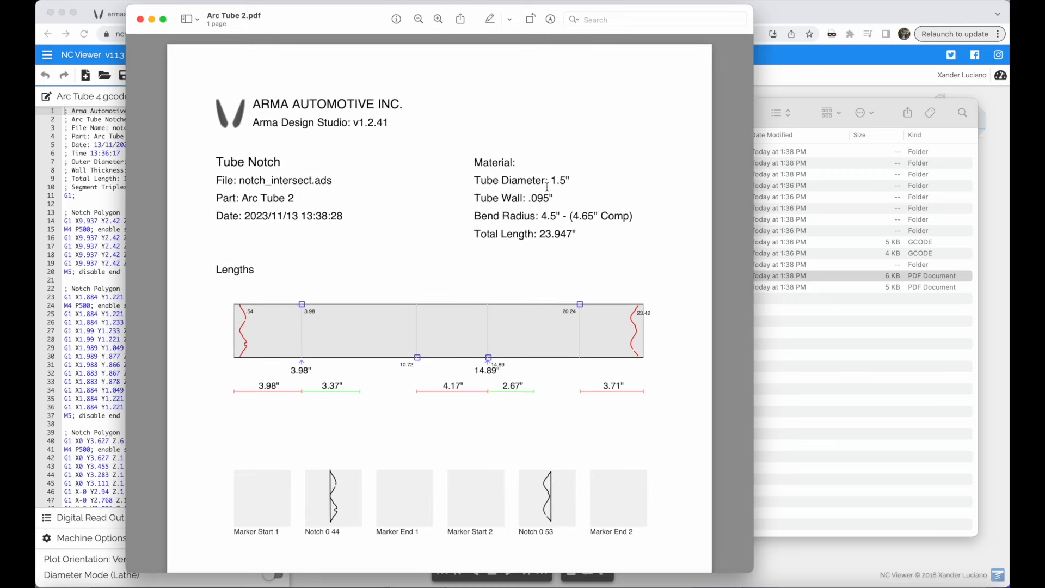
drag(518, 181, 614, 215)
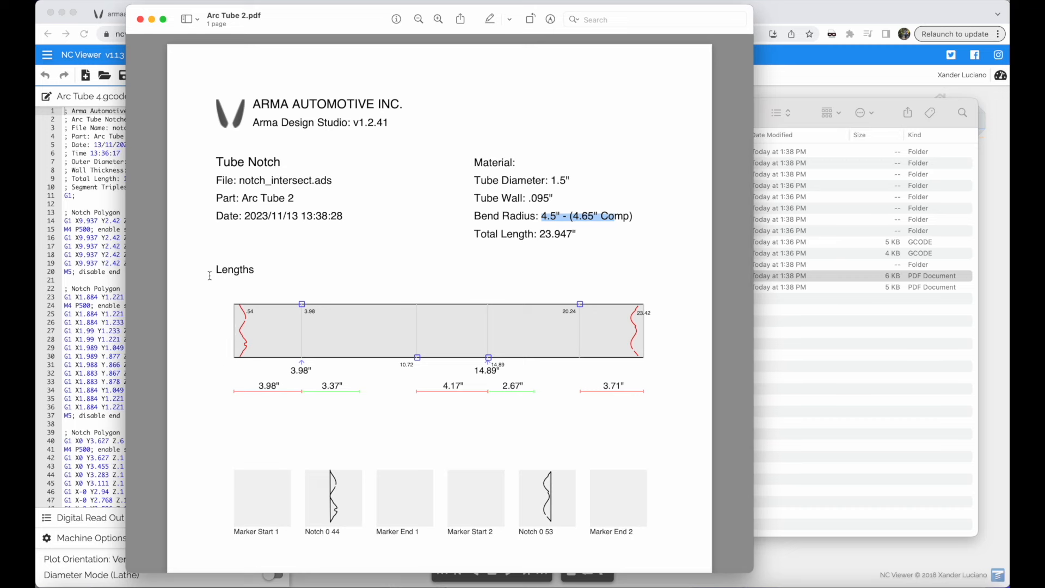
ctrl+scroll(209, 276, down, 3)
ctrl+scroll(209, 276, up, 3)
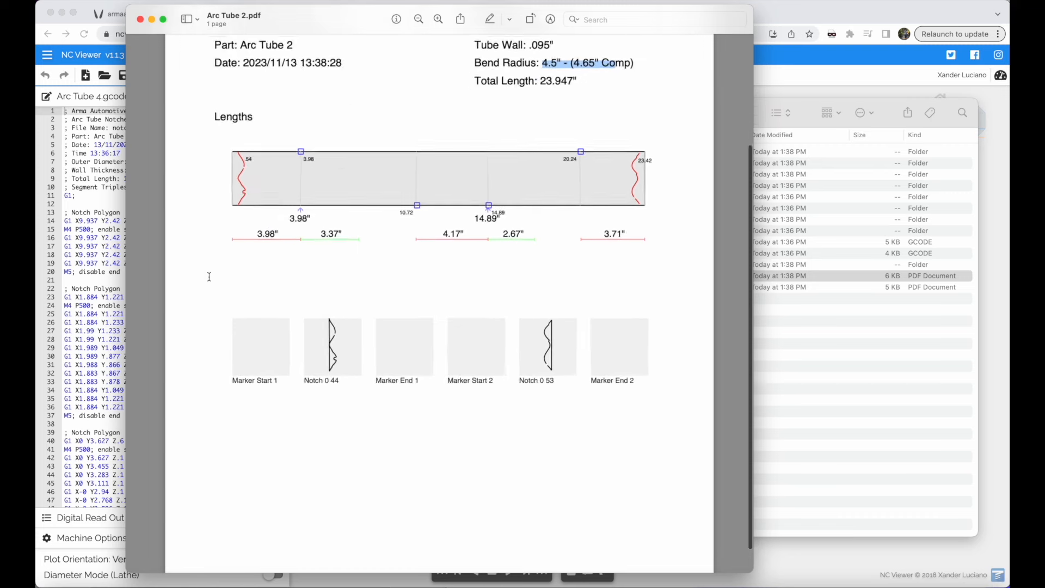
- Close the Arc Tube 2 notch PDF and look through the tubenesting folder's parts and pdf files
scroll(209, 276, up, 3)
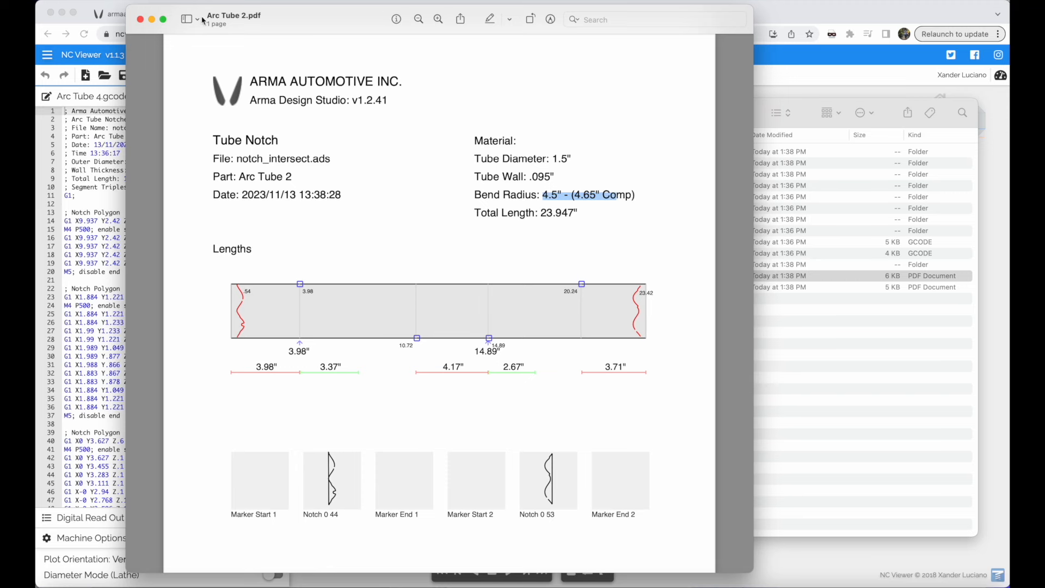
click(140, 20)
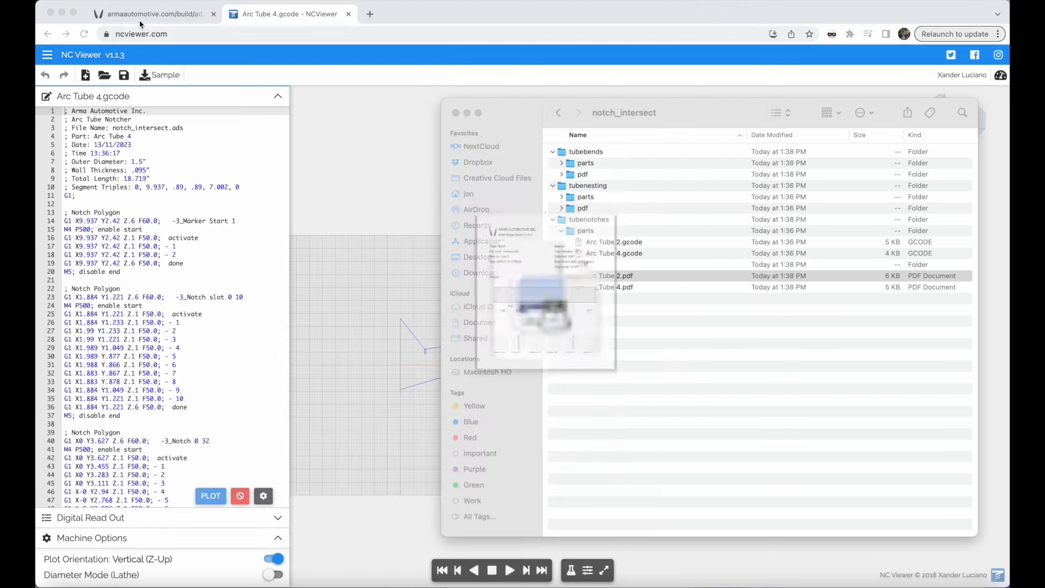
click(588, 185)
click(562, 208)
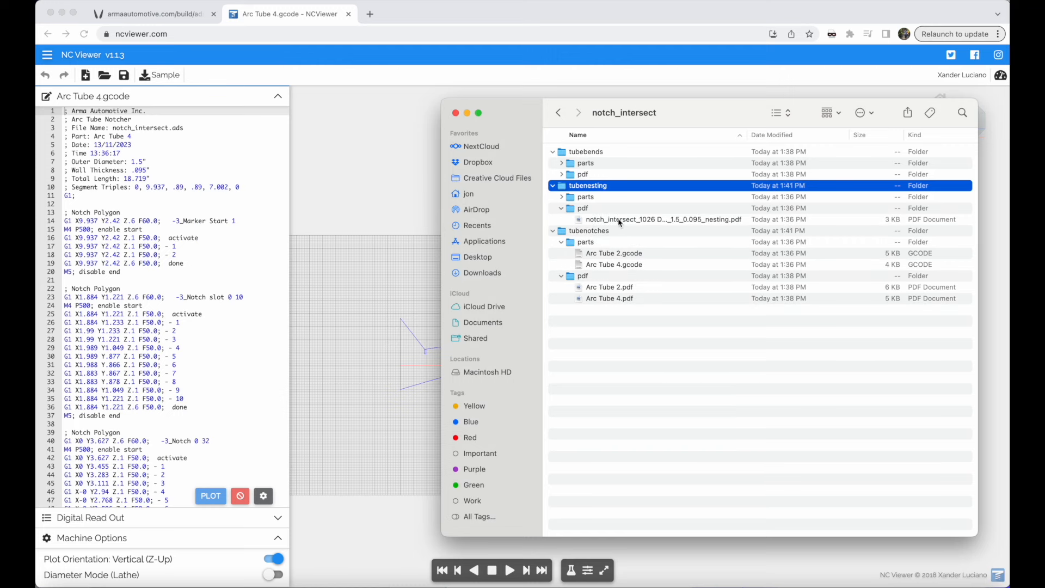
click(563, 197)
click(626, 209)
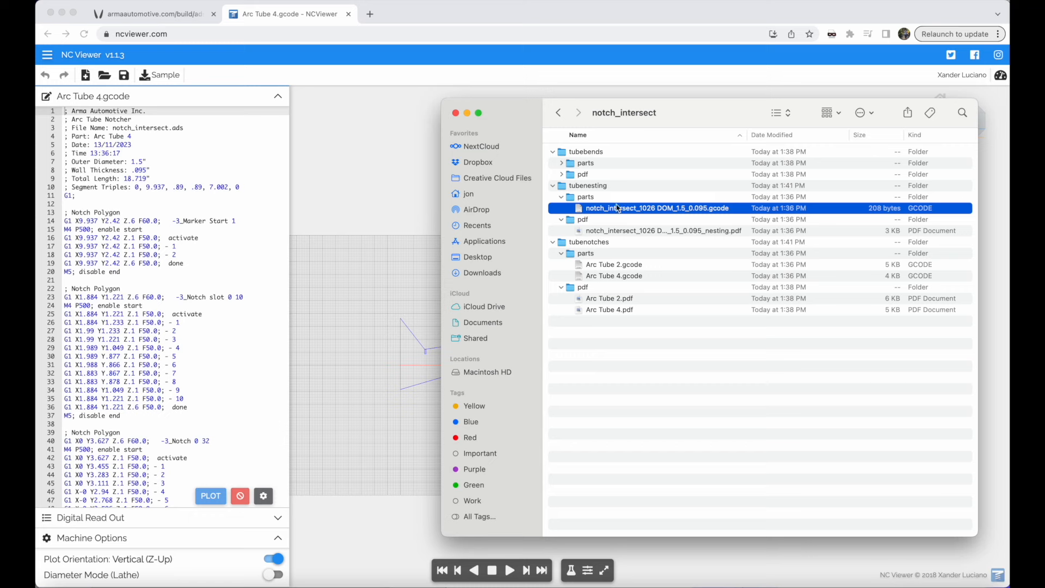
click(591, 187)
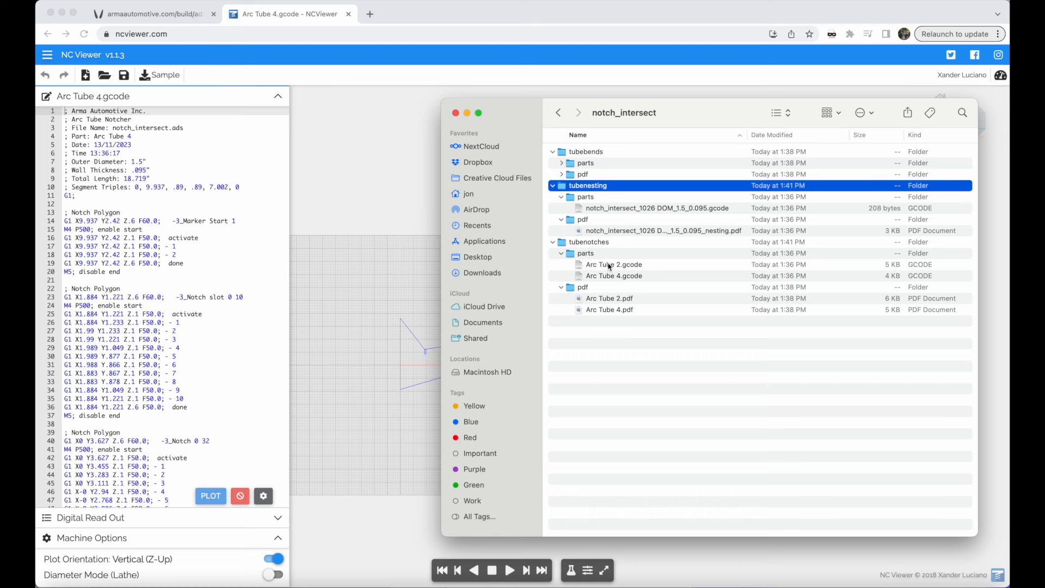
drag(685, 112, 681, 105)
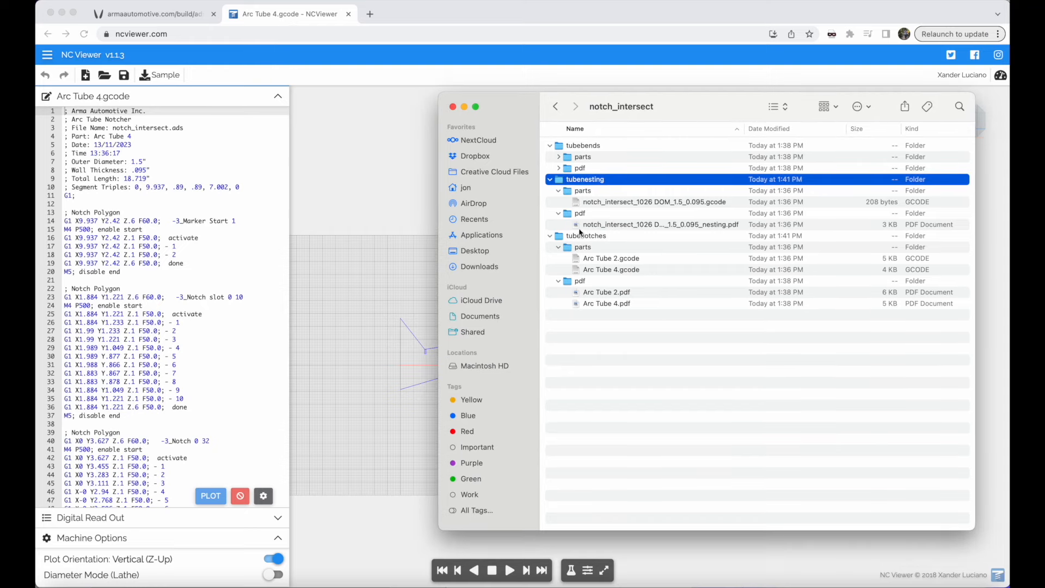
click(613, 203)
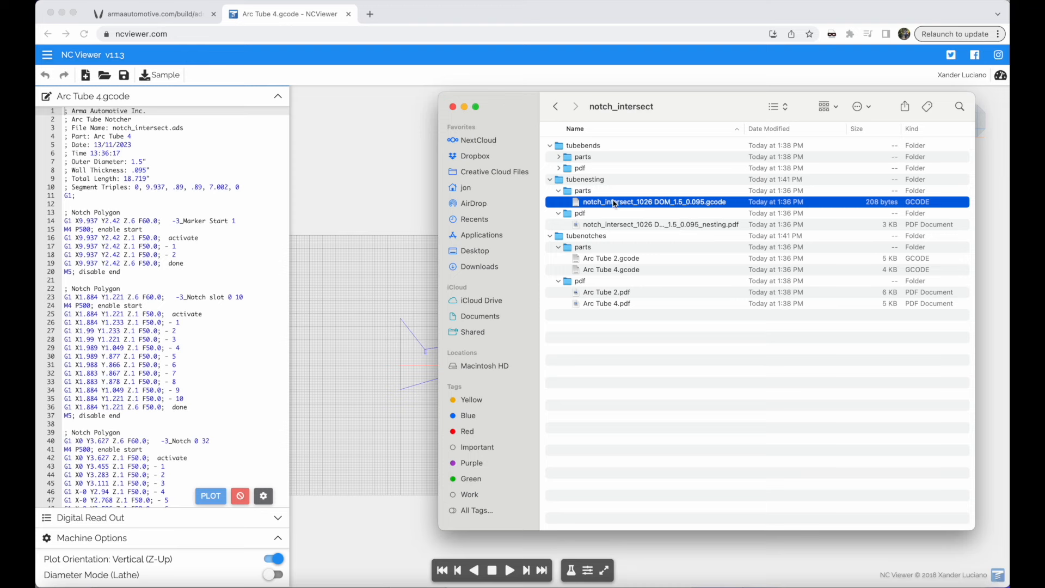
- Expand the parts and pdf folders under tubebends and open its Arc Tube 2.gcode in a text editor
click(583, 148)
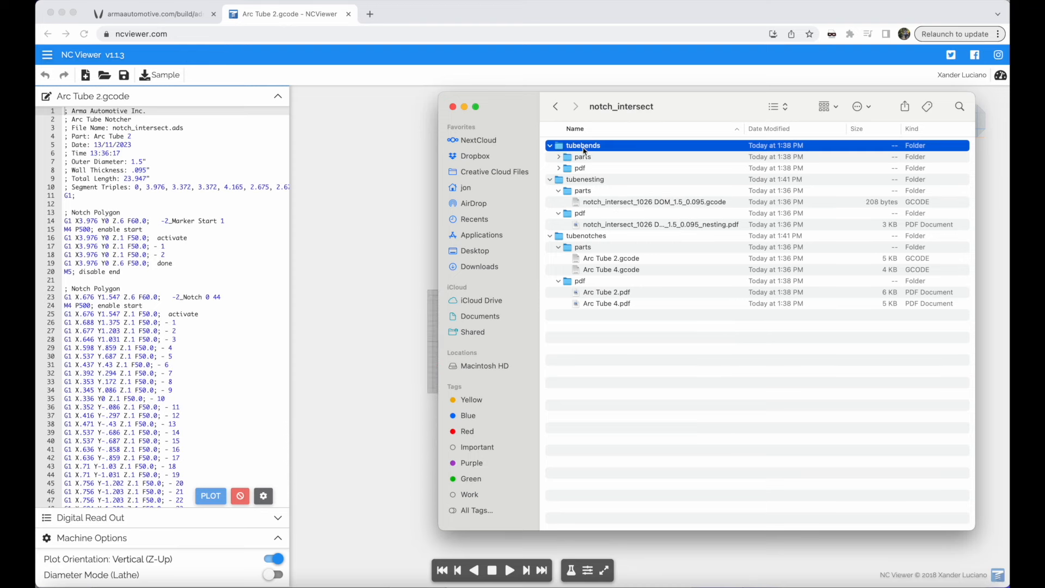
click(559, 168)
click(559, 158)
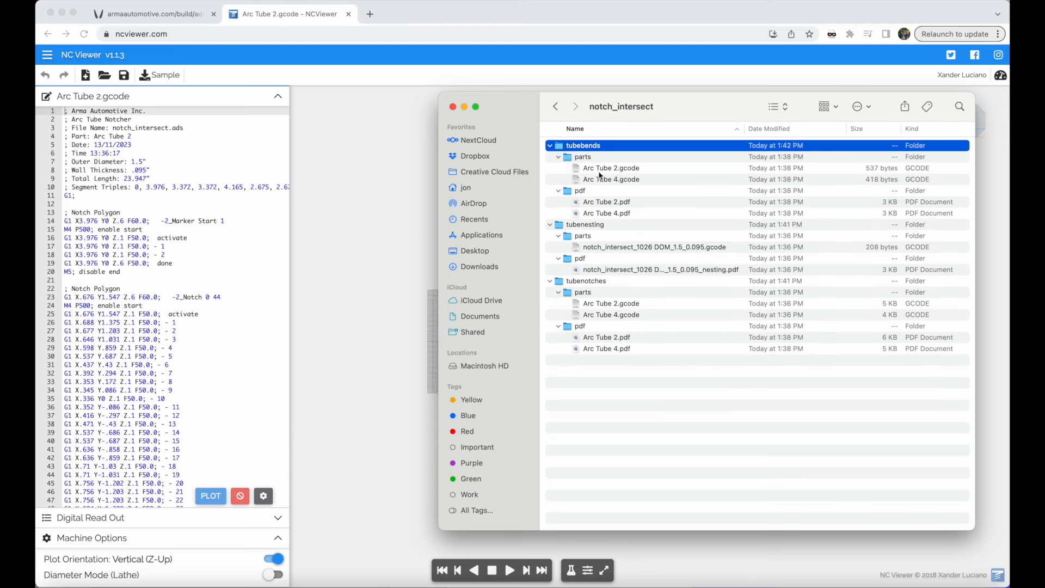
click(596, 169)
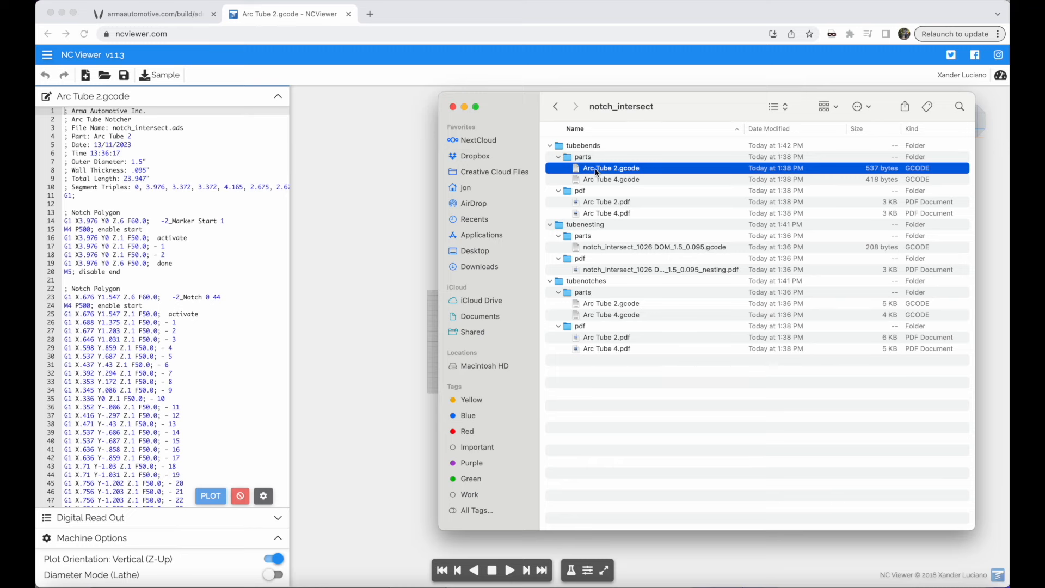
right_click(596, 172)
mouse_move(708, 188)
click(764, 206)
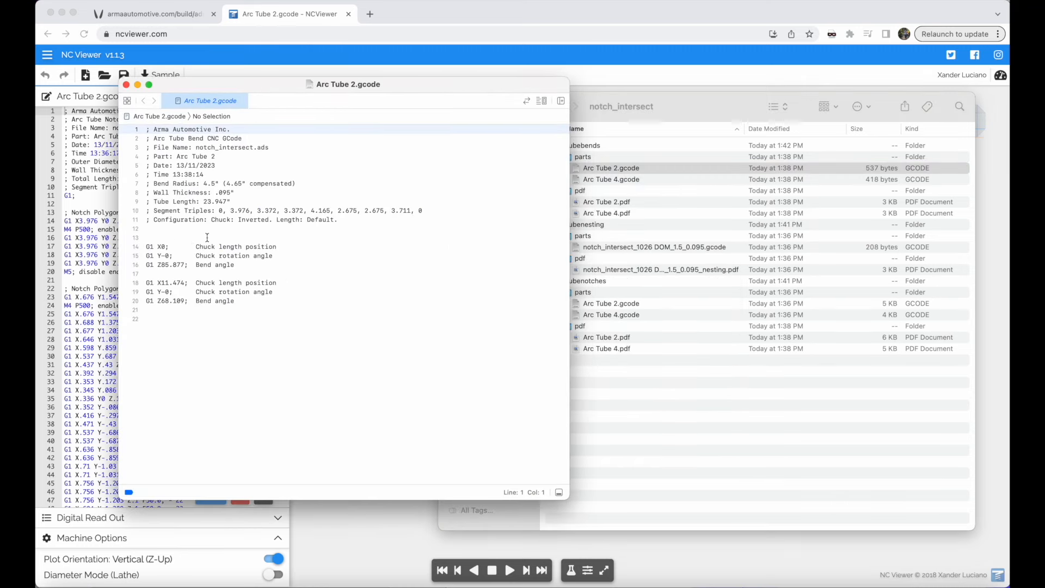
- Examine the bend GCode's header and the chuck length, chuck rotation and bend angle lines for both bends, and close the file
drag(170, 129, 246, 201)
click(246, 202)
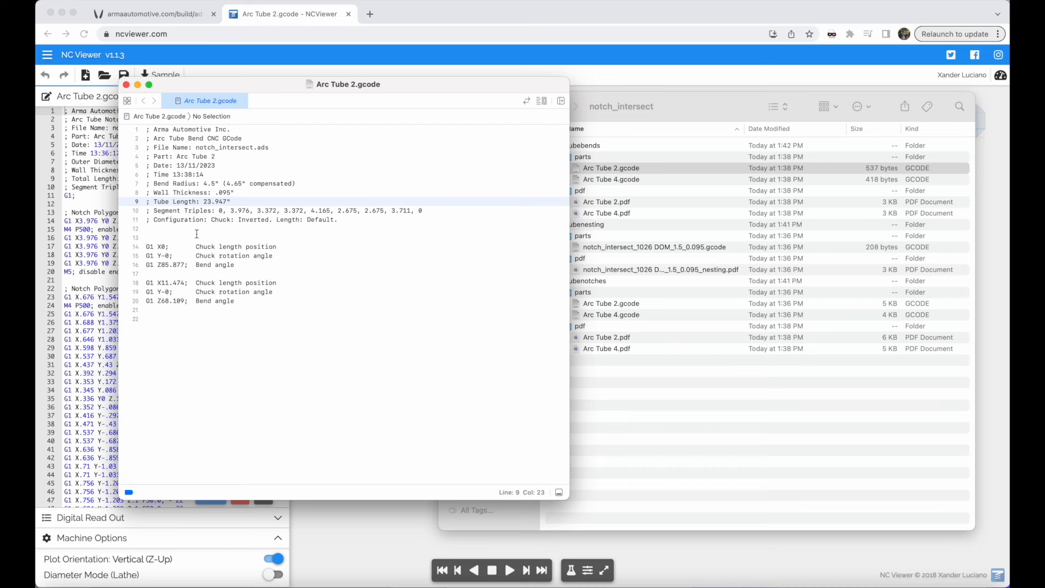
drag(158, 247, 277, 271)
click(277, 271)
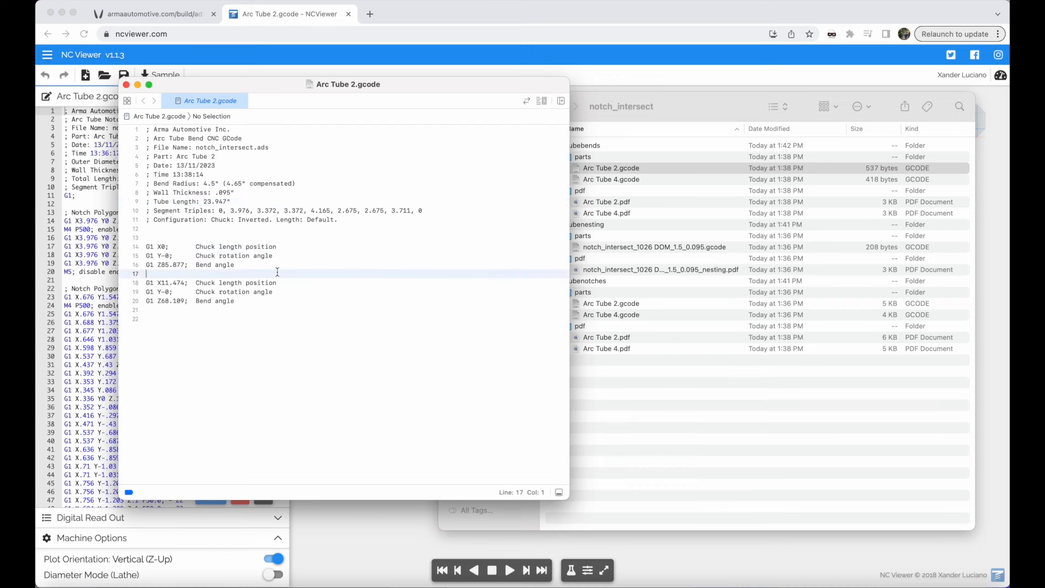
drag(158, 247, 310, 249)
click(313, 250)
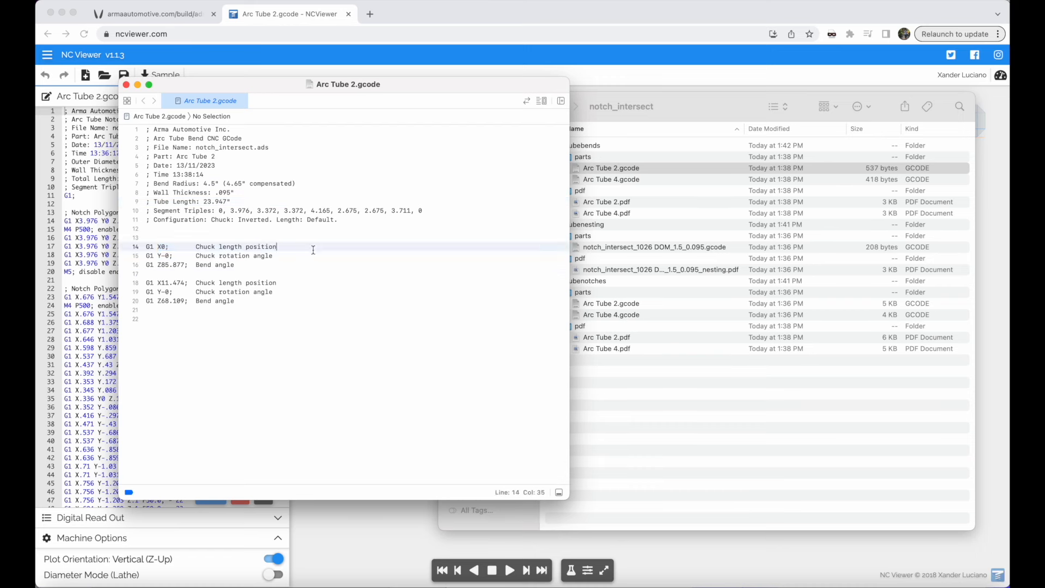
drag(154, 256, 283, 256)
click(283, 255)
drag(155, 264, 246, 265)
drag(155, 283, 150, 244)
click(255, 300)
click(231, 264)
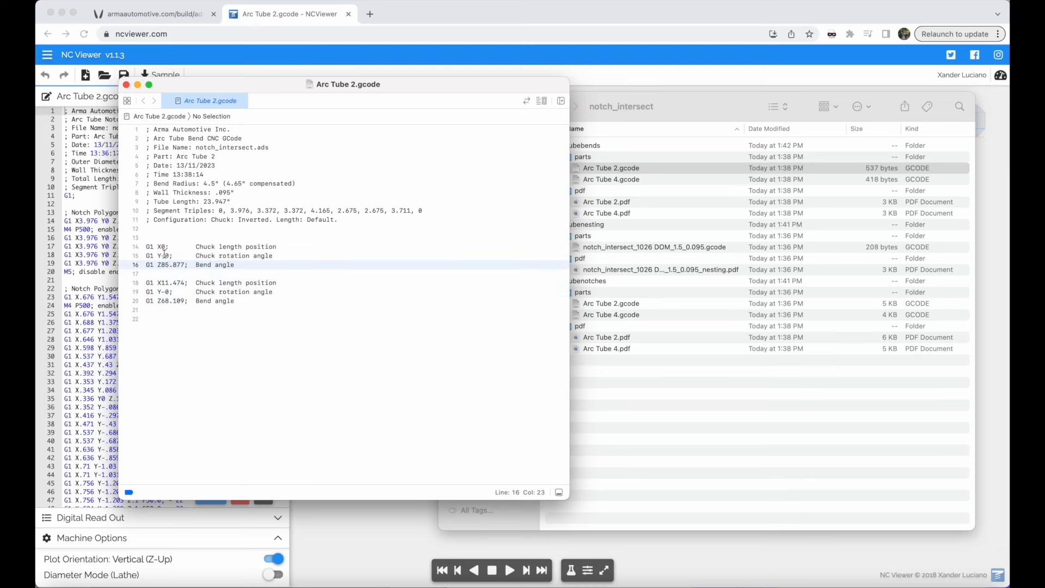
key(super+w)
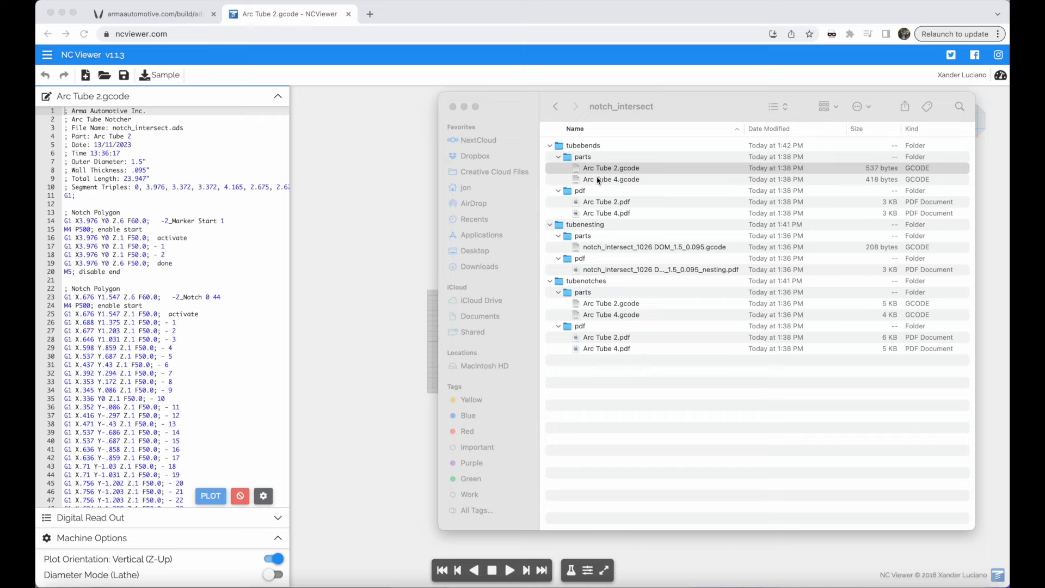
- Open Arc Tube 2.pdf from the tubebends pdf folder and examine the angle of the first bend
double_click(600, 204)
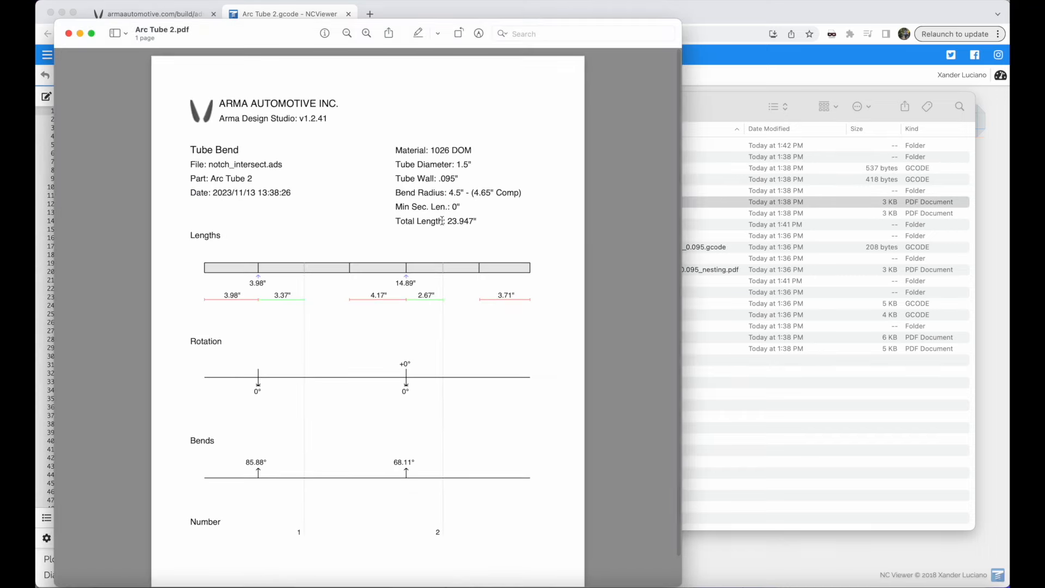
drag(255, 40, 328, 25)
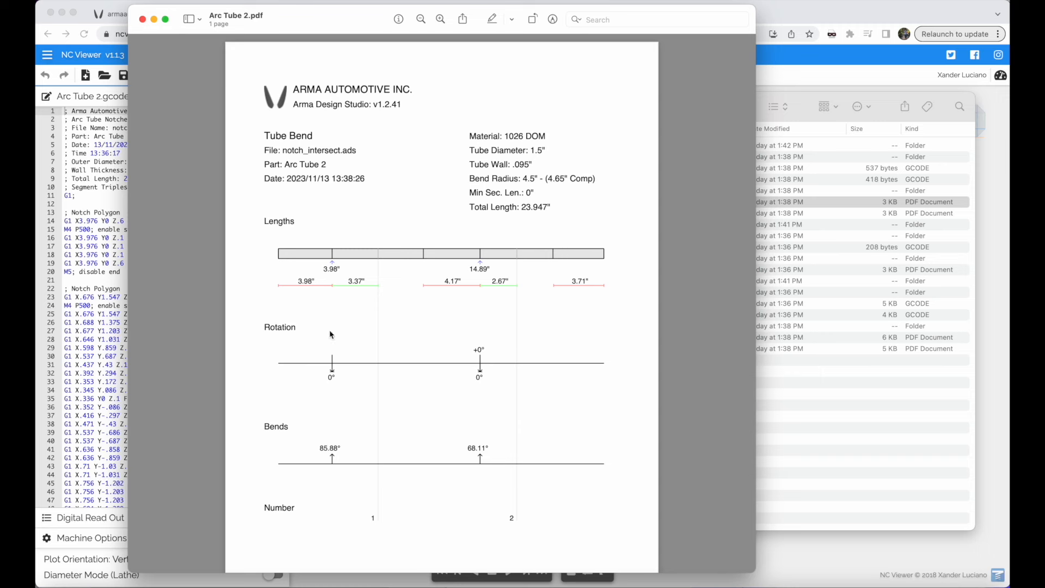
drag(319, 450, 355, 447)
click(357, 451)
double_click(335, 448)
drag(320, 449, 353, 447)
click(345, 449)
click(345, 449)
click(345, 448)
click(353, 448)
drag(319, 449, 347, 448)
click(347, 448)
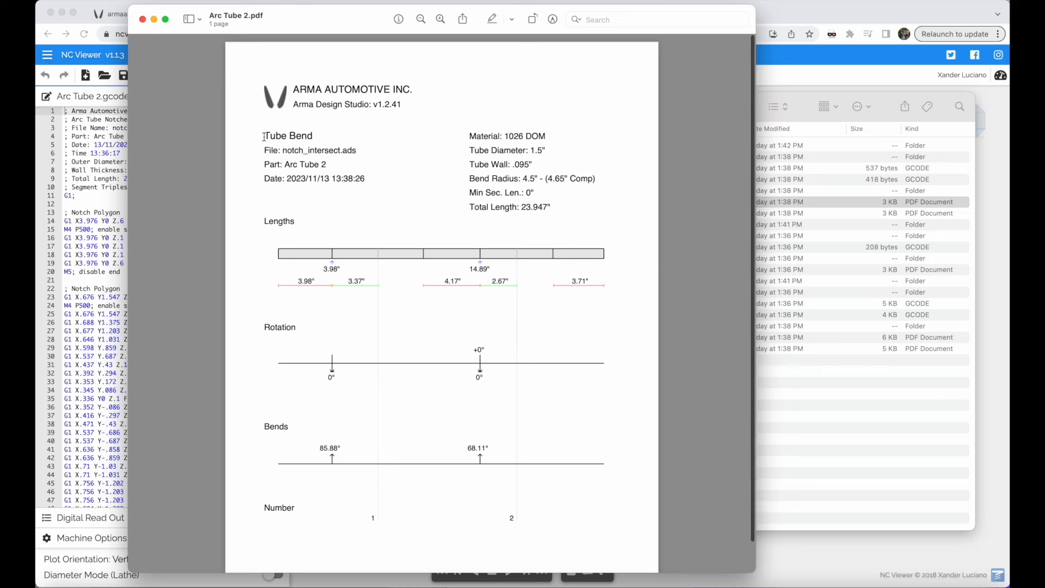
- Review the tube bend sheet's file and part details, material, tube size, nominal bend radius and compensated radius
drag(286, 151, 343, 154)
click(343, 153)
double_click(344, 153)
drag(284, 164, 341, 181)
drag(505, 137, 557, 180)
click(557, 179)
drag(522, 179, 536, 179)
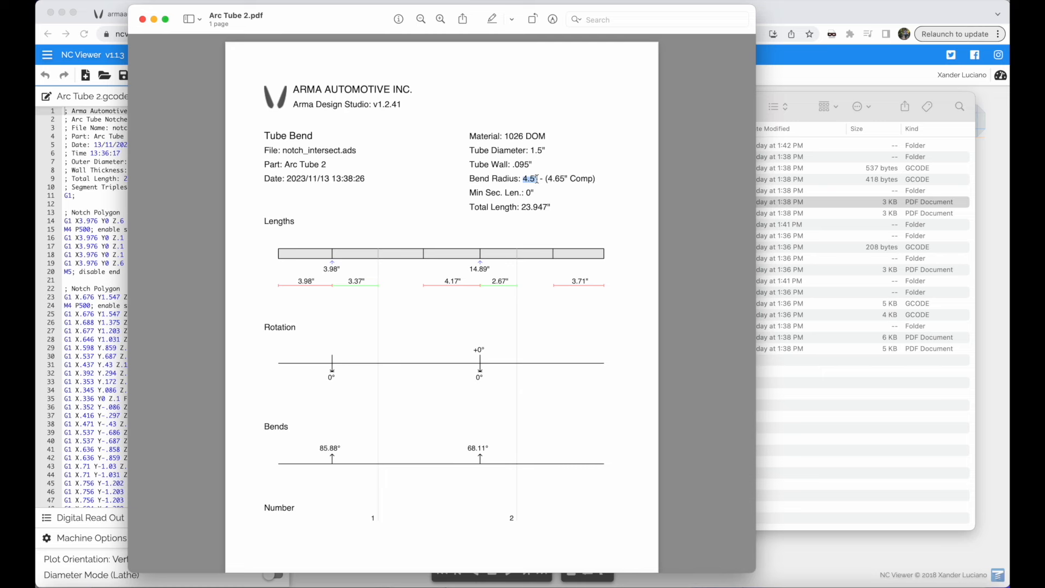
click(536, 178)
drag(471, 180, 537, 179)
click(538, 179)
mouse_move(522, 180)
mouse_down()
mouse_move(571, 179)
mouse_move(537, 180)
mouse_up()
click(537, 180)
drag(549, 179, 589, 178)
click(592, 179)
drag(555, 179, 566, 179)
click(572, 179)
- Compare the first bend's angle with the nominal and compensated bend radius on the Arc Tube 2 bend sheet
drag(321, 449, 343, 449)
click(343, 449)
drag(343, 449, 318, 448)
click(314, 449)
drag(307, 448, 344, 447)
click(343, 447)
drag(471, 179, 589, 176)
click(589, 176)
drag(472, 178, 587, 177)
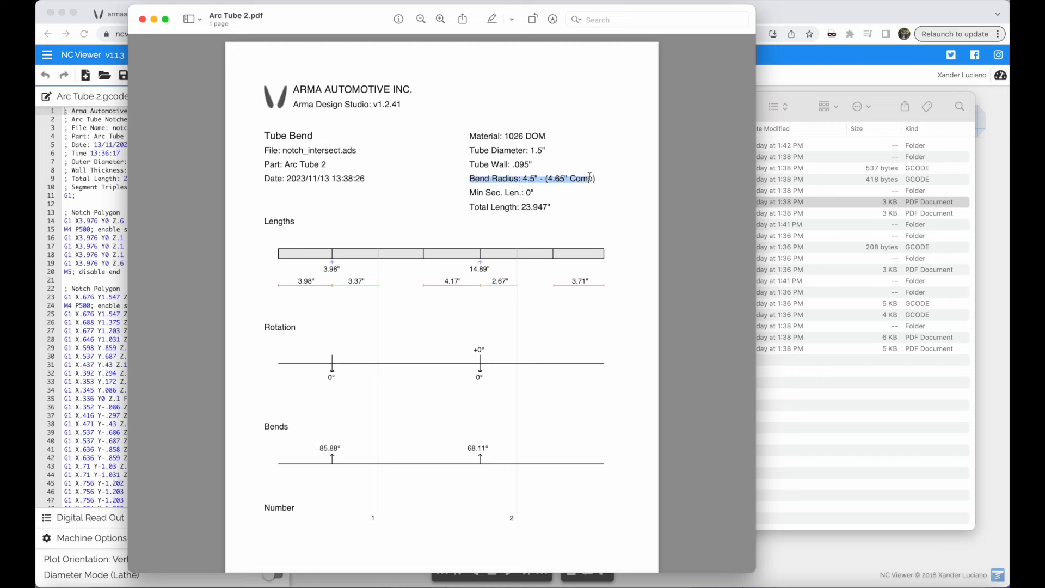
drag(522, 179, 536, 179)
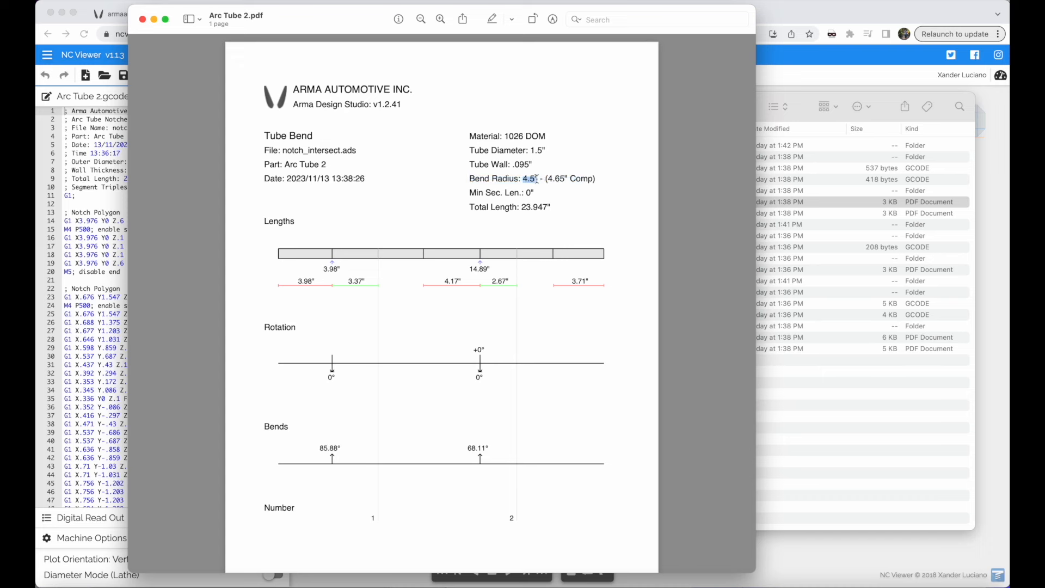
drag(468, 178, 527, 178)
click(538, 179)
click(538, 178)
drag(548, 179, 594, 179)
click(593, 179)
drag(522, 180, 535, 180)
drag(321, 447, 346, 447)
click(348, 447)
double_click(554, 179)
click(550, 179)
drag(547, 178, 571, 180)
click(550, 182)
drag(527, 179, 544, 179)
drag(550, 177, 593, 180)
click(593, 180)
drag(547, 178, 565, 178)
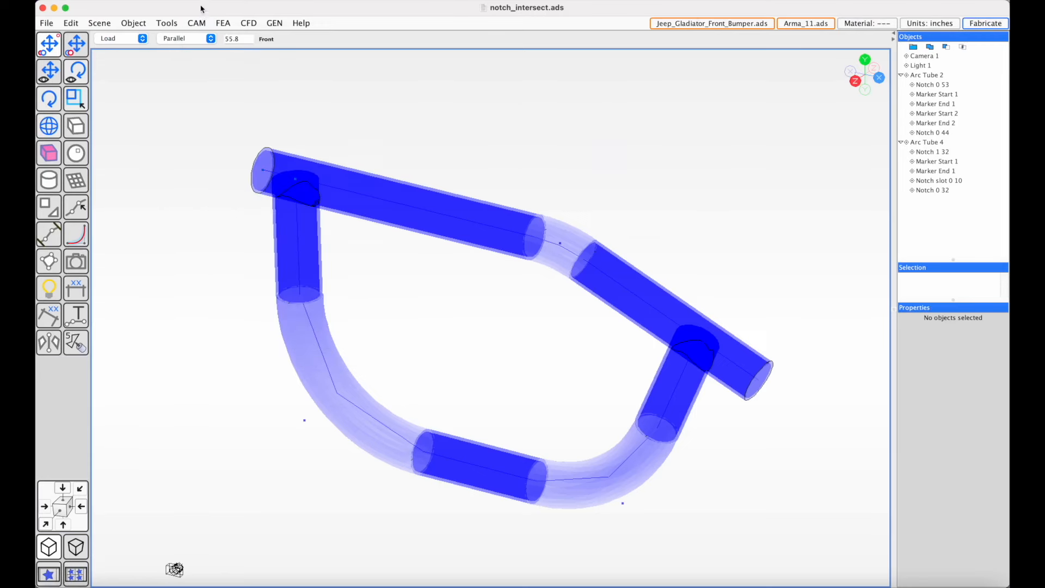
- Switch to Arma Design Studio, inspect the 6" die factor in the Tube Bending Radial Growth settings and cancel without changes
click(197, 23)
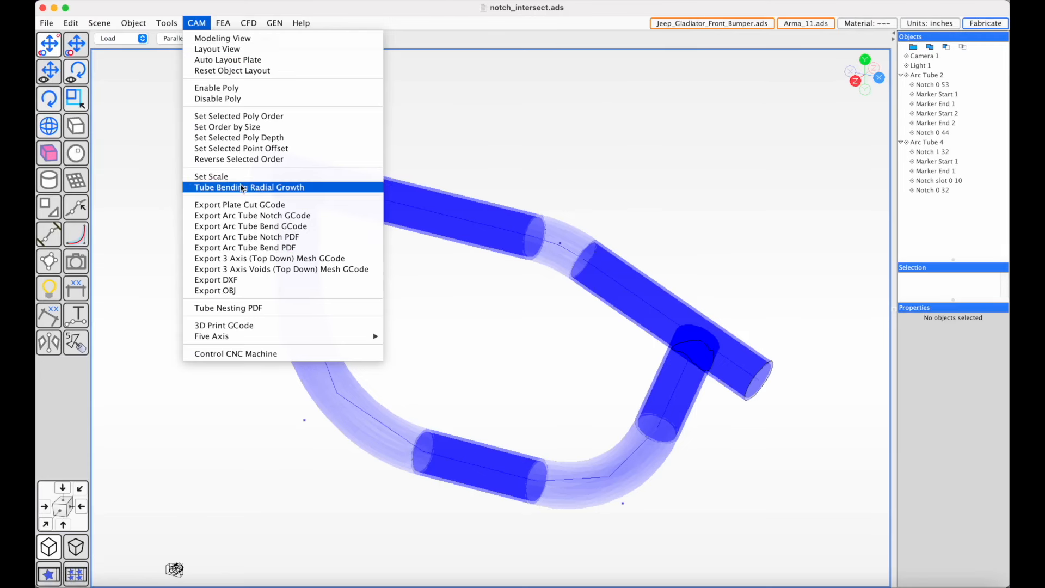
click(206, 187)
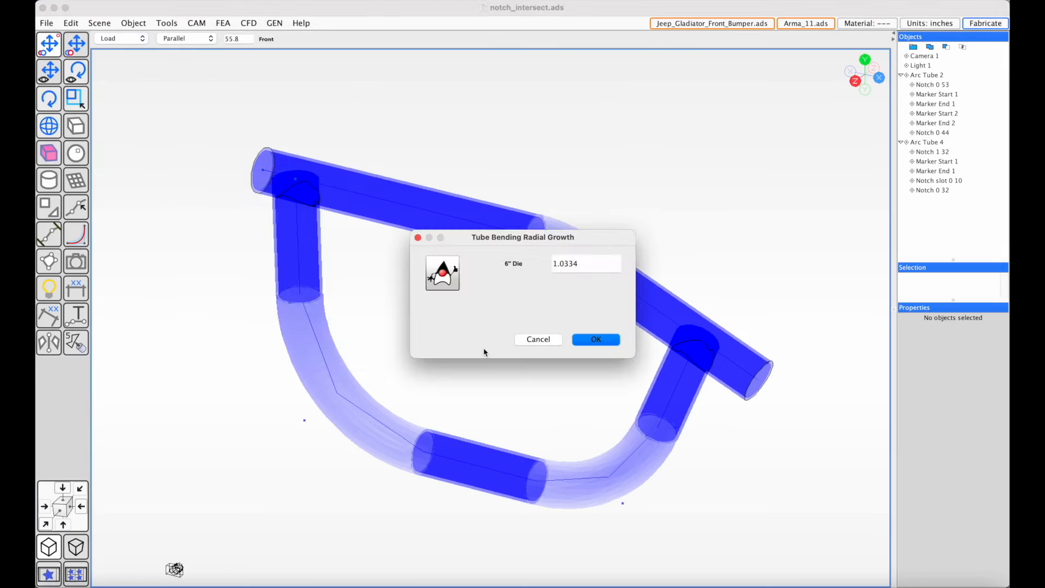
drag(583, 266, 561, 266)
drag(505, 243, 474, 84)
click(550, 103)
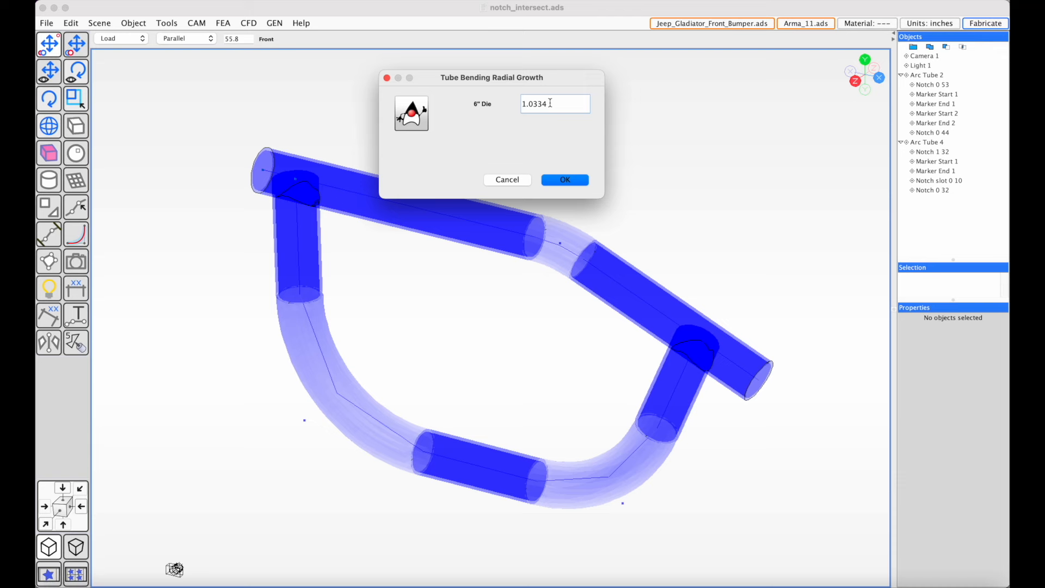
drag(550, 103, 517, 107)
click(509, 182)
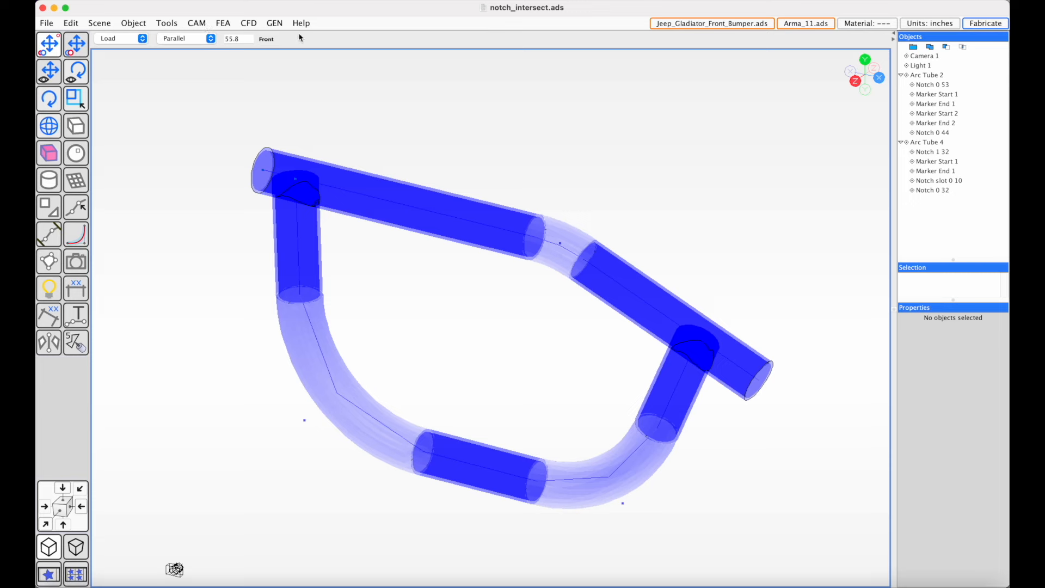
- Switch to Jeep_Gladiator_Front_Bumper.ads and examine the bumper's bent tube frame from several angles
click(801, 25)
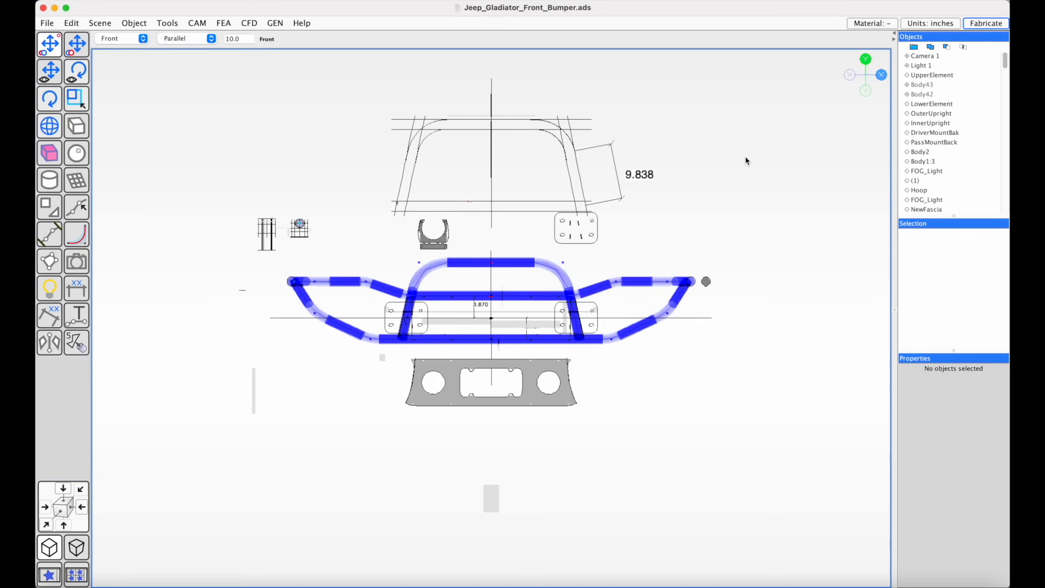
middle_drag(695, 422, 638, 437)
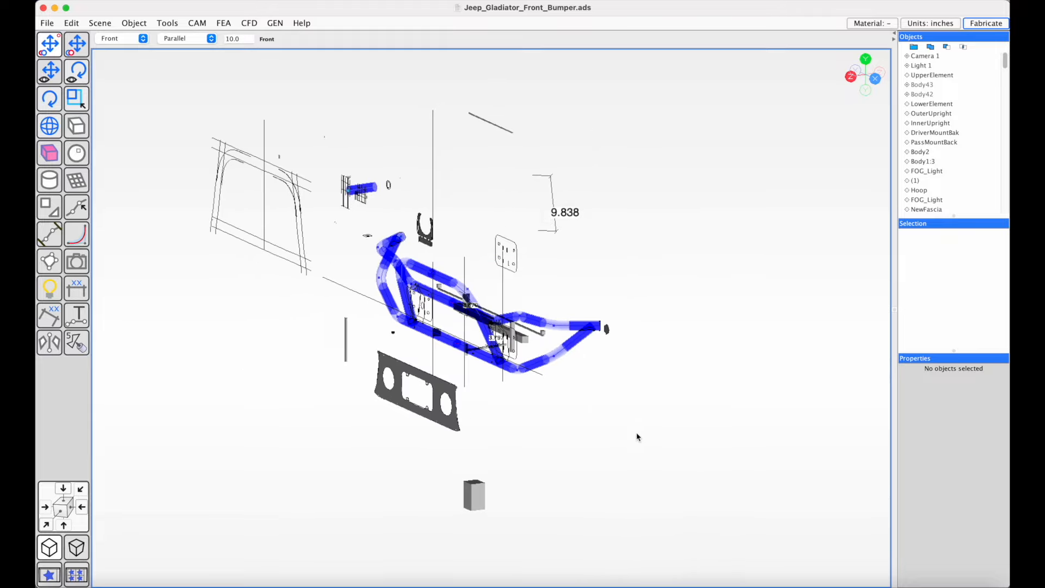
scroll(636, 434, up, 5)
right_drag(522, 439, 531, 466)
middle_drag(532, 467, 532, 453)
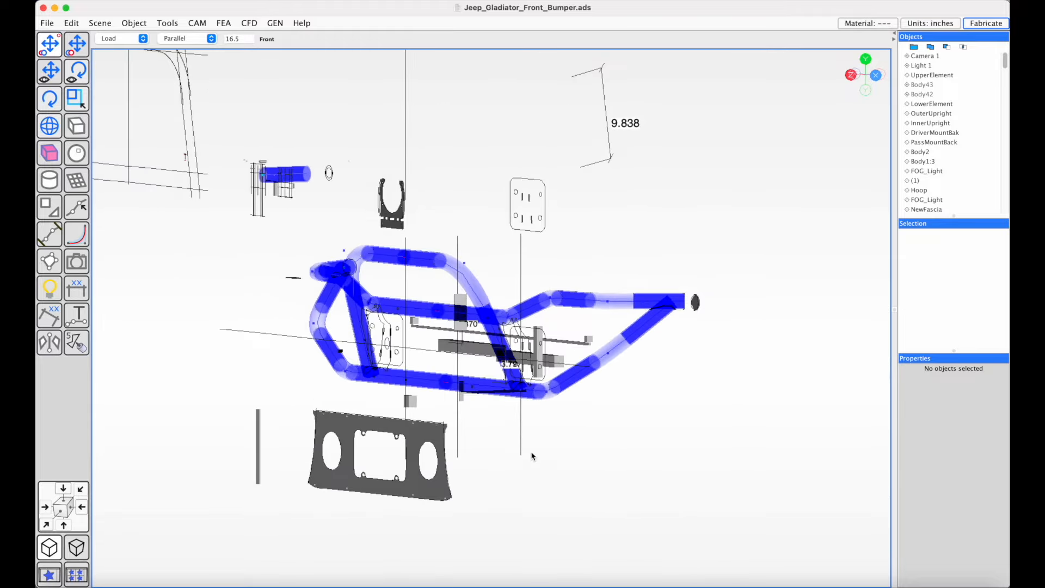
middle_drag(322, 326, 499, 374)
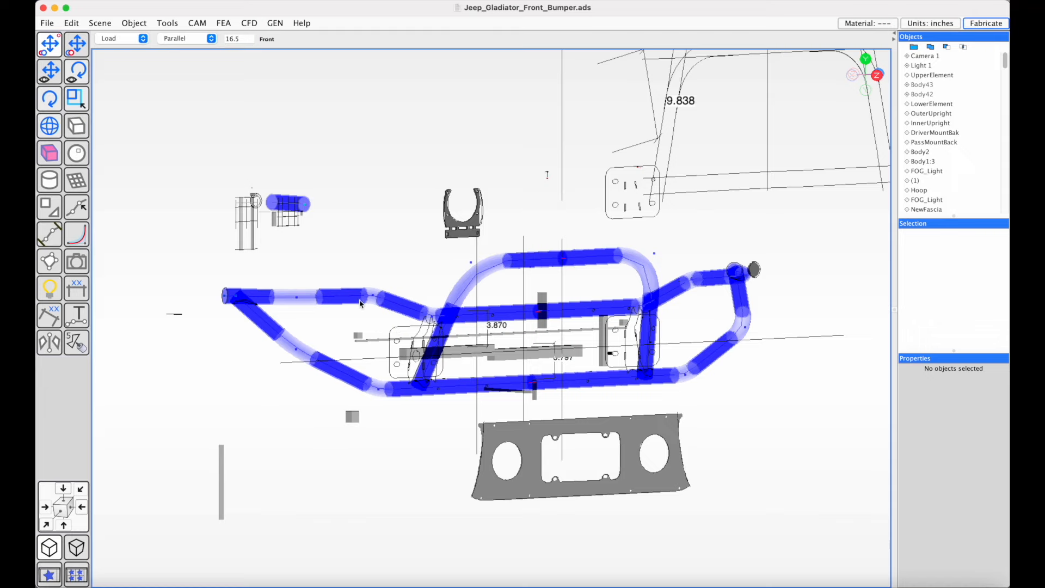
- Select Notch slot 0 12 at the bumper's outer tube joint, examine the slot and notch fit, and clear the selection
middle_drag(402, 315, 395, 318)
scroll(344, 231, up, 10)
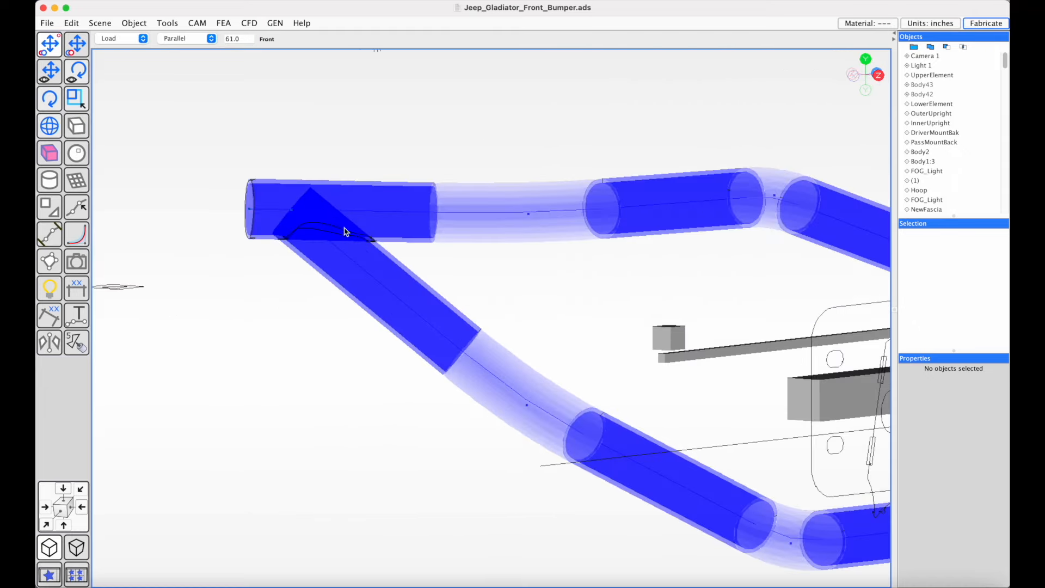
click(370, 242)
scroll(382, 289, up, 8)
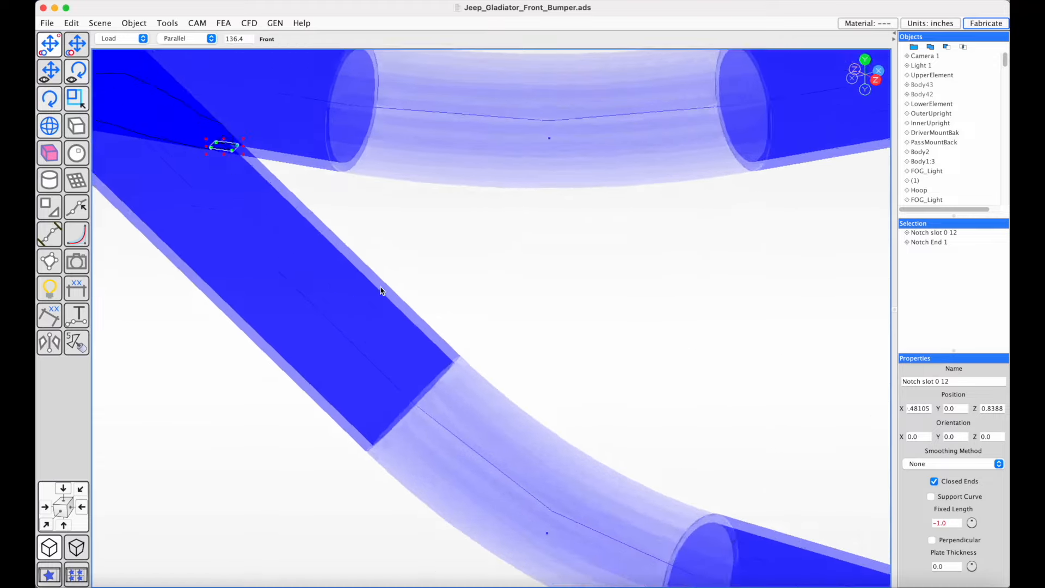
middle_drag(381, 290, 386, 393)
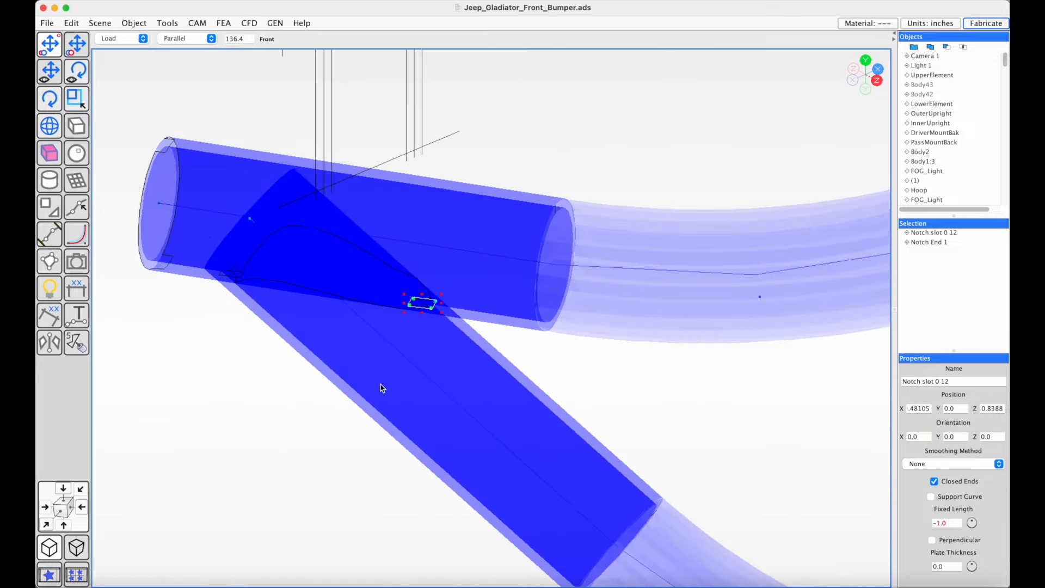
click(152, 159)
- Examine the remaining tubes and joints along the Jeep bumper, including its opposite end and overall frame
middle_drag(305, 234, 278, 239)
scroll(277, 239, down, 6)
scroll(279, 242, down, 3)
right_drag(279, 242, 154, 233)
scroll(456, 322, down, 6)
right_drag(456, 323, 258, 310)
middle_drag(614, 350, 571, 346)
scroll(571, 346, down, 5)
click(733, 283)
scroll(733, 246, up, 4)
middle_drag(733, 248, 731, 248)
right_drag(732, 249, 745, 242)
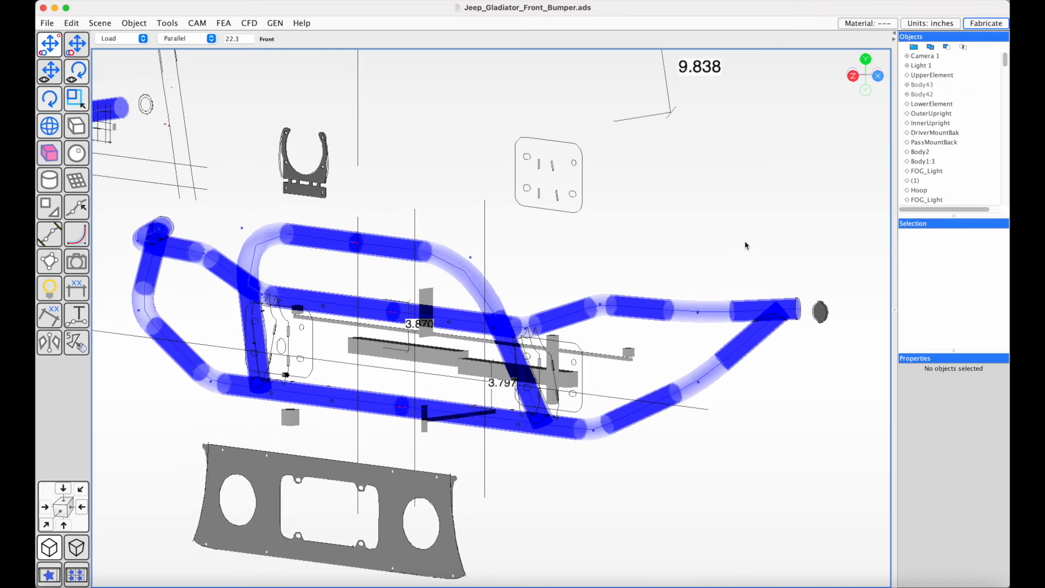
- Select Notch slot 1 6_2 REPLICATED 99 where the upright meets the lower bumper tube, and examine the joint from several angles
middle_drag(412, 337, 604, 272)
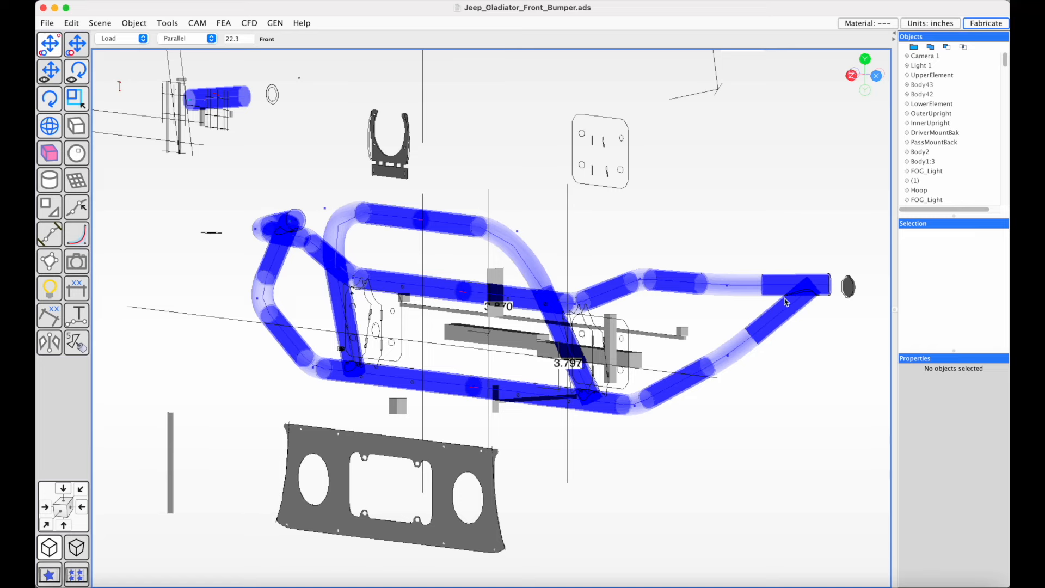
right_drag(790, 299, 781, 299)
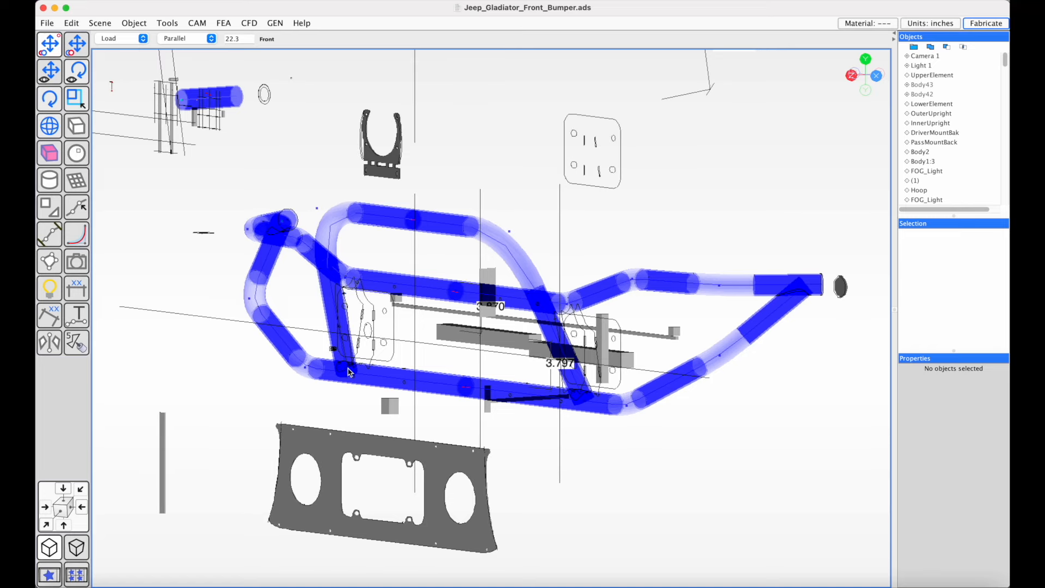
scroll(562, 383, up, 10)
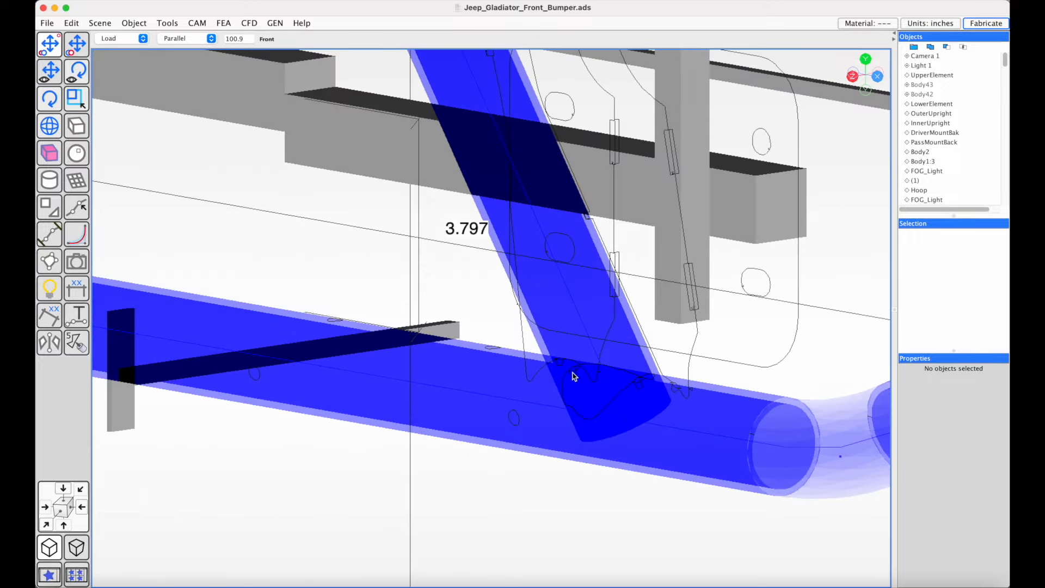
click(572, 376)
middle_drag(572, 375, 623, 396)
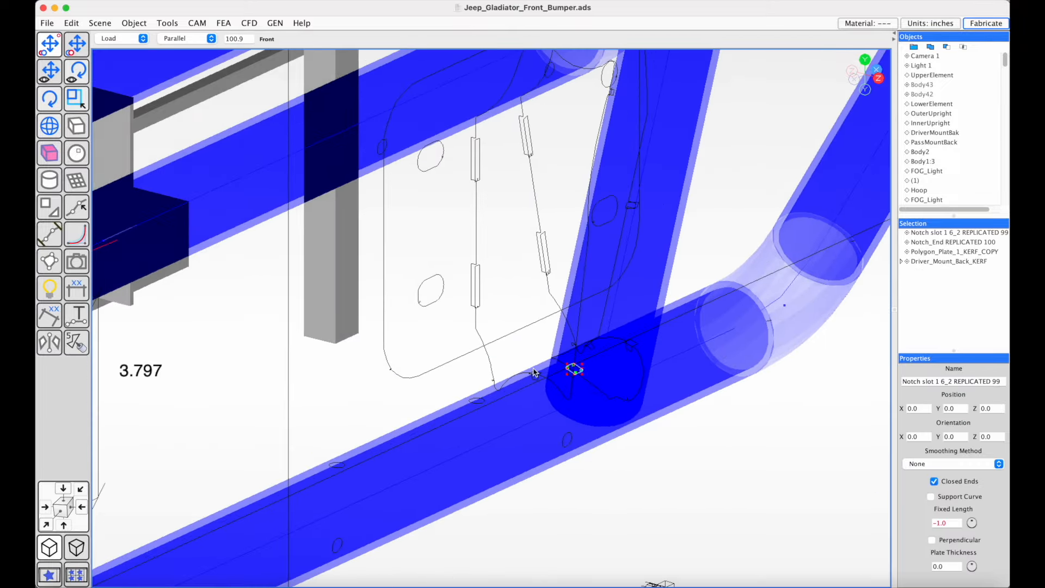
scroll(532, 367, down, 6)
middle_drag(532, 367, 598, 457)
scroll(456, 372, down, 3)
middle_drag(566, 394, 545, 379)
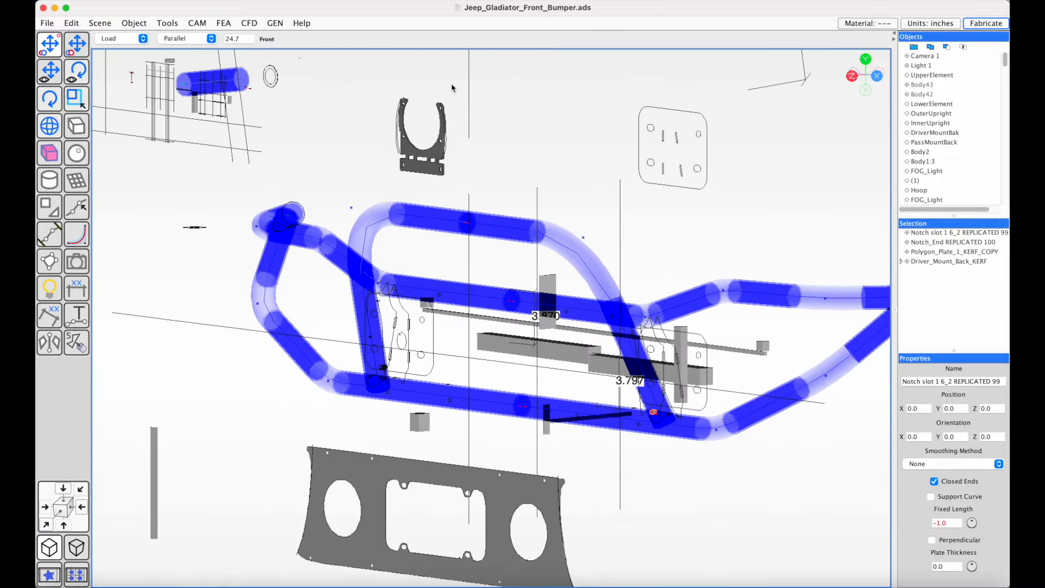
- Open the recent file Arma_11.ads and delete the stray grey block below the car model
click(46, 22)
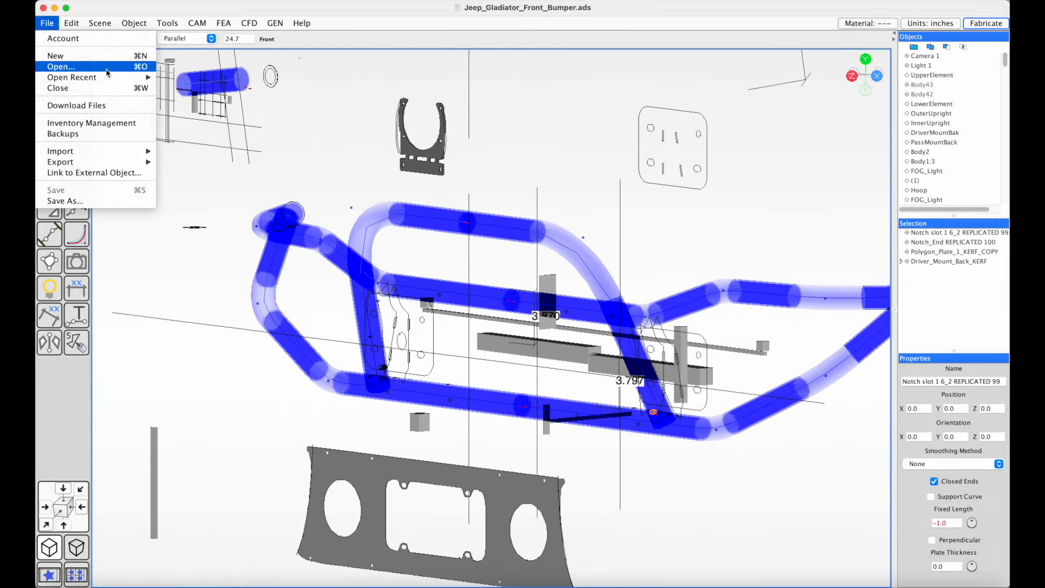
mouse_move(115, 79)
click(191, 98)
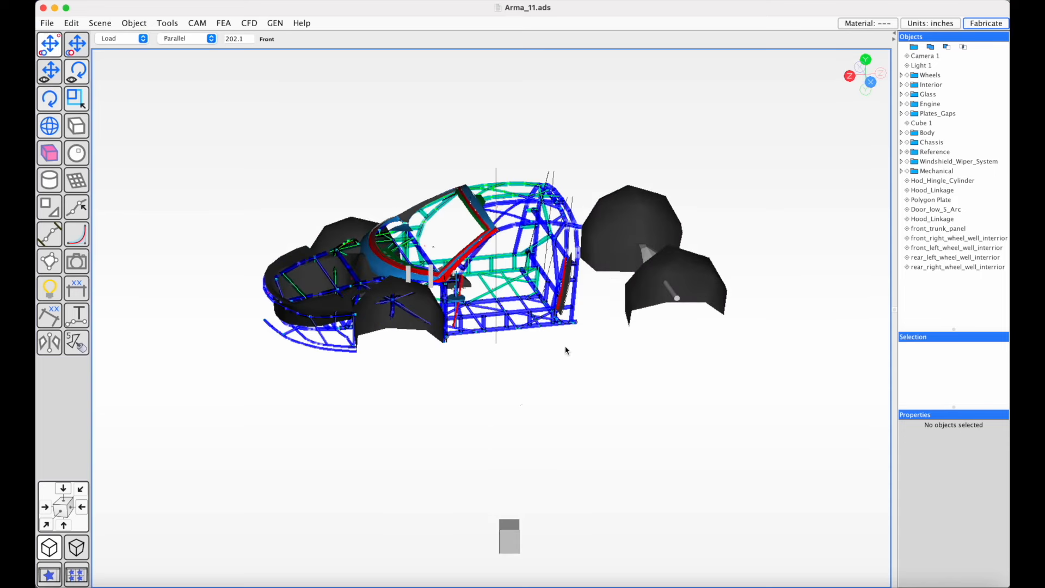
click(509, 538)
key(Delete)
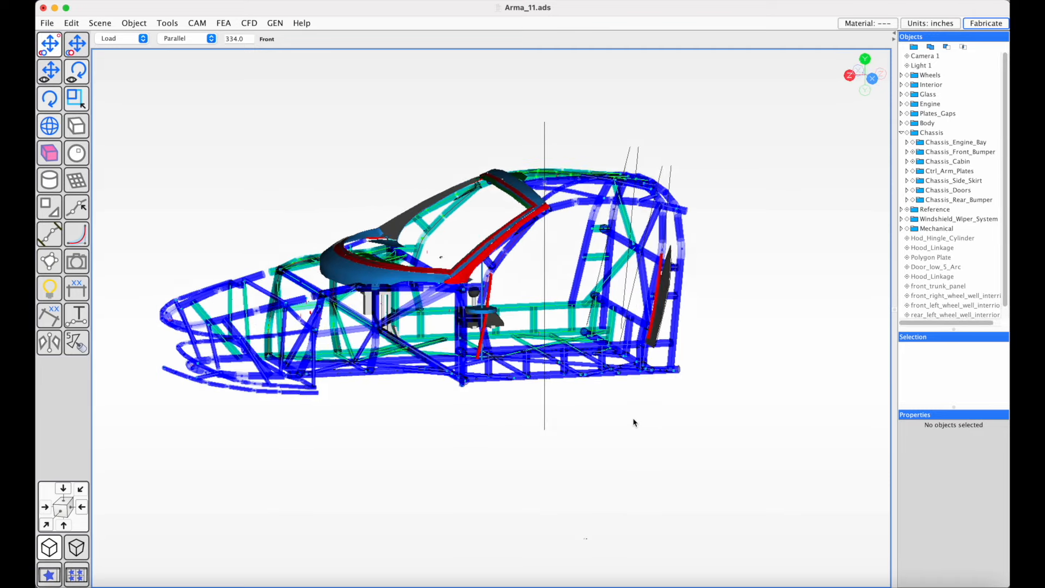
- Show the complete Chassis folder and examine the car's tube frame and control arm plates from several angles
click(908, 134)
click(664, 466)
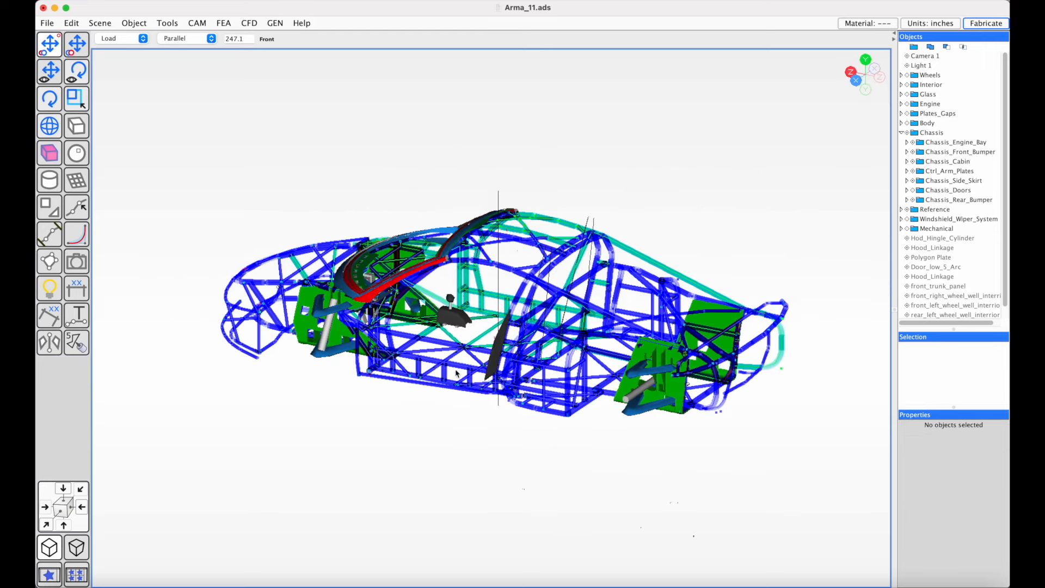
scroll(411, 376, up, 5)
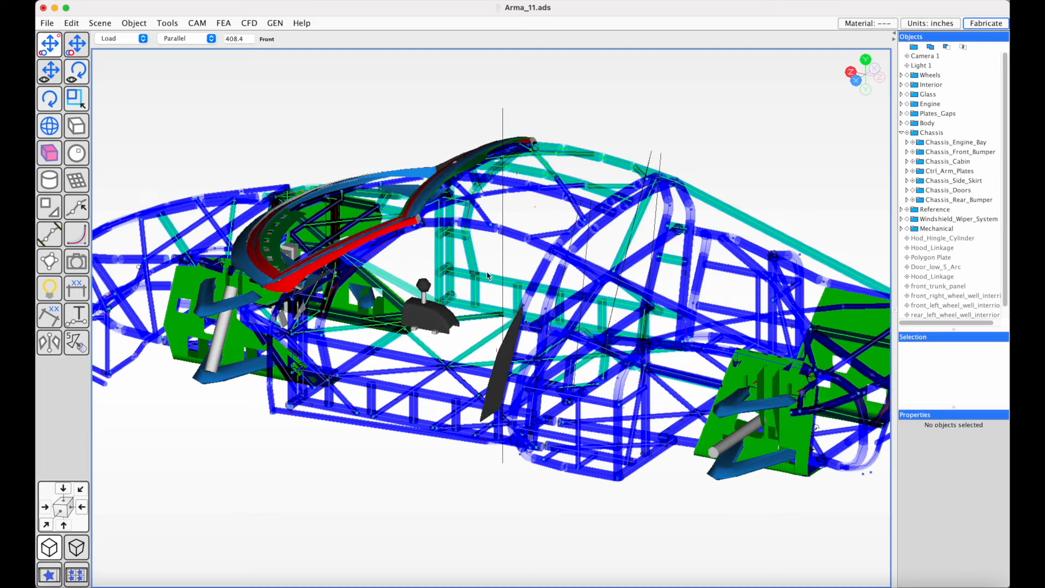
middle_drag(487, 368, 341, 390)
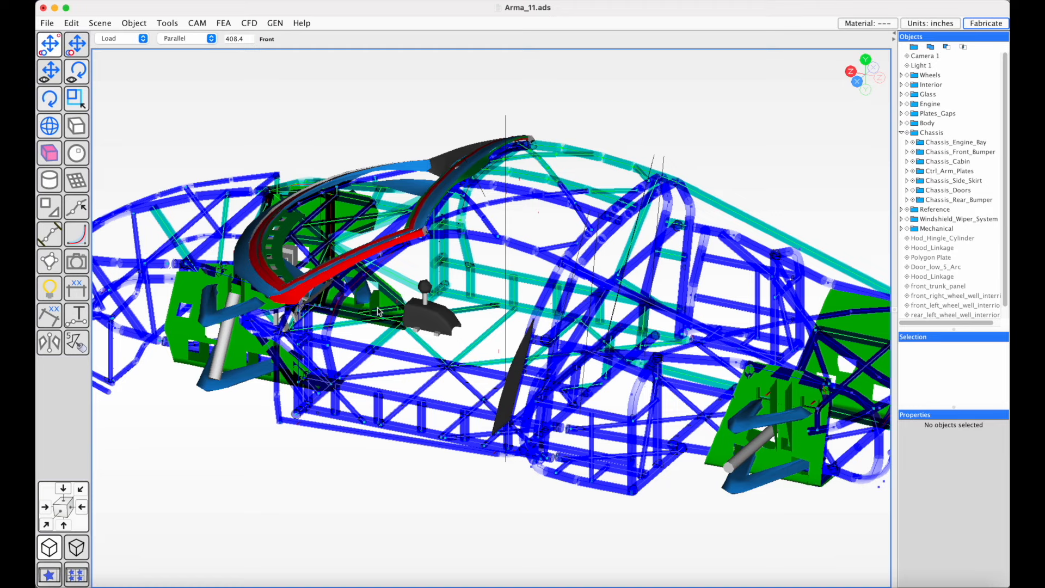
right_drag(377, 307, 393, 306)
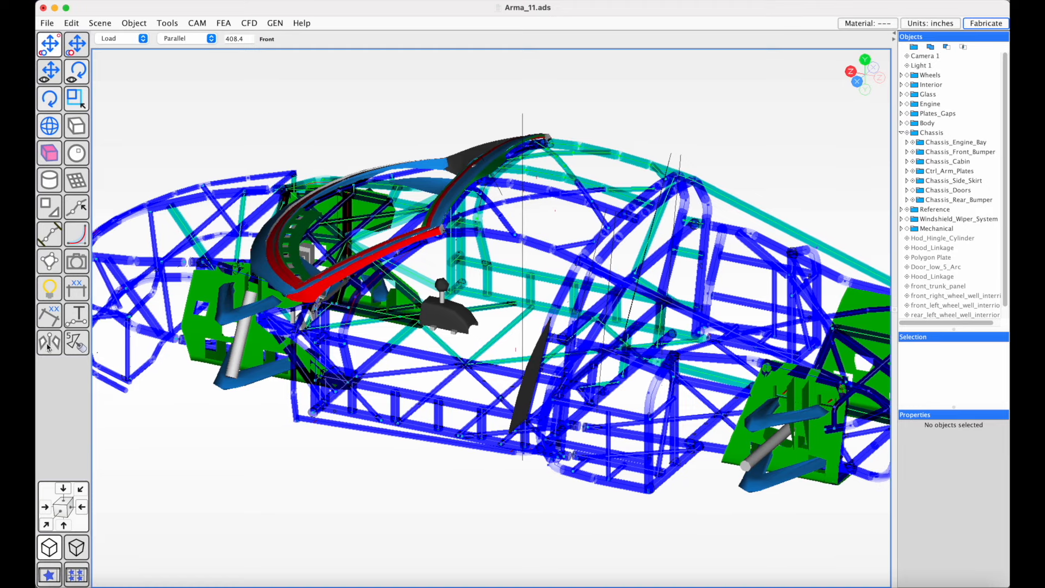
scroll(445, 440, down, 4)
middle_drag(445, 431, 445, 424)
right_drag(660, 444, 643, 443)
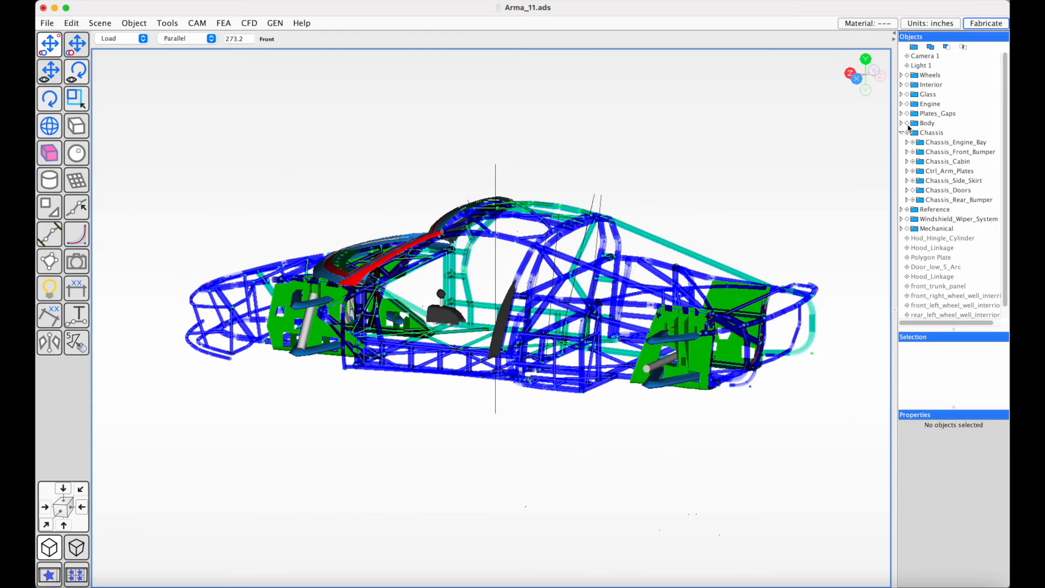
- Preview the Body folder over the chassis, hide it again, and show the Engine and Glass folders
click(907, 124)
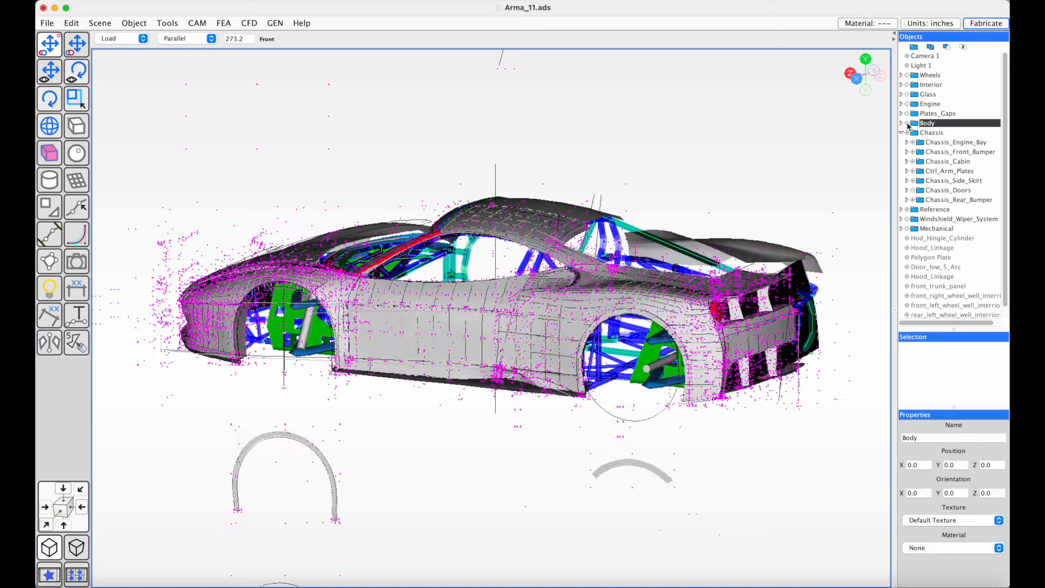
click(908, 124)
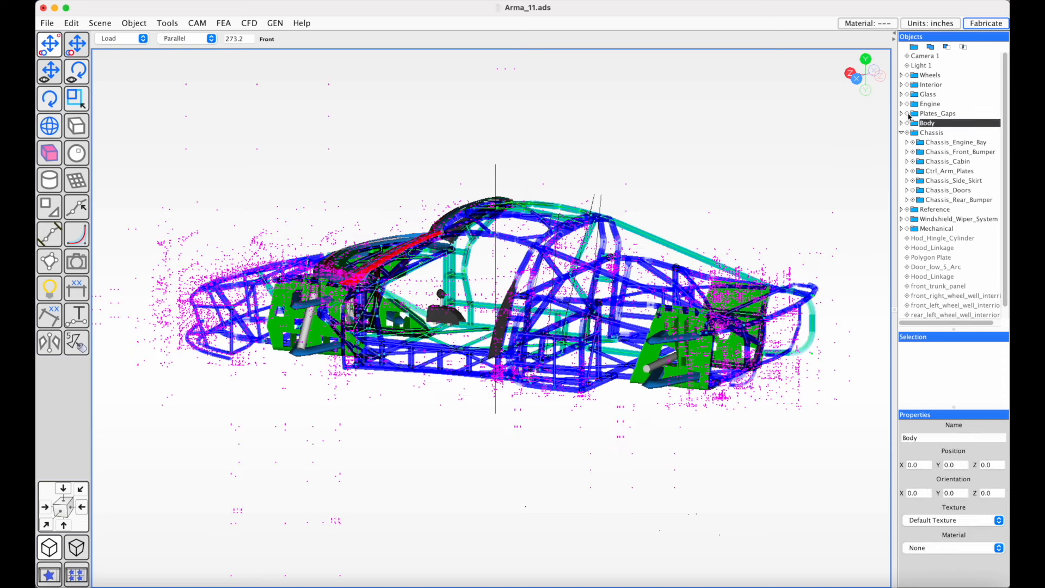
click(907, 105)
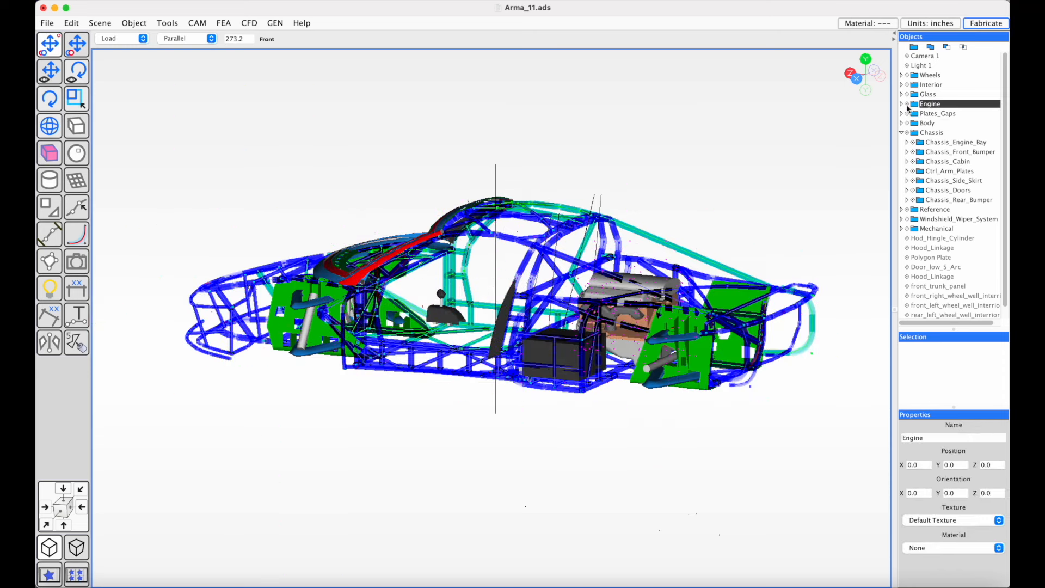
click(907, 95)
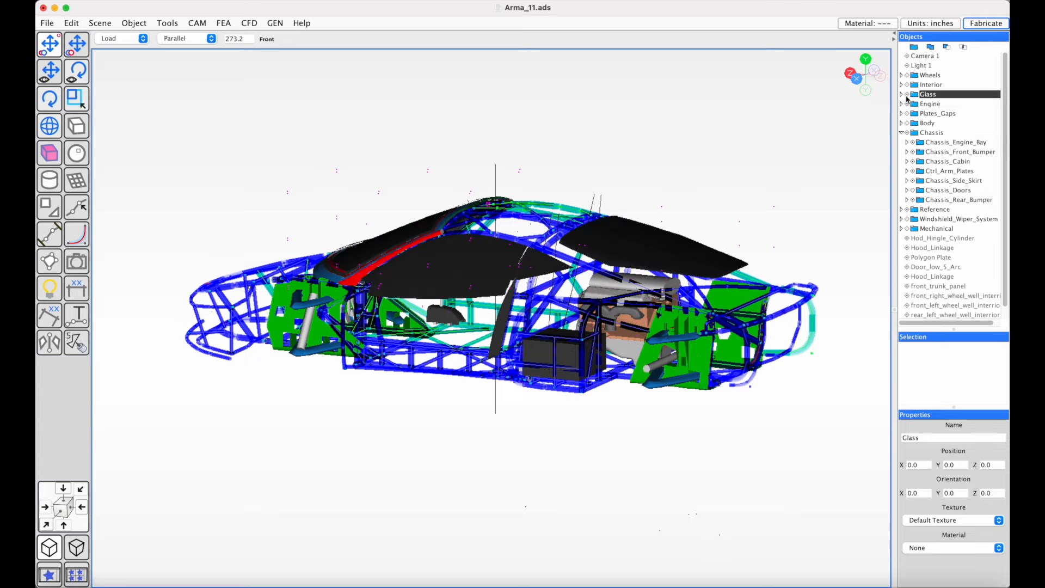
- Show the Body, Wheels and Mechanical folders, toggle Interior on and off, and clear the selection to view the assembled car
click(907, 123)
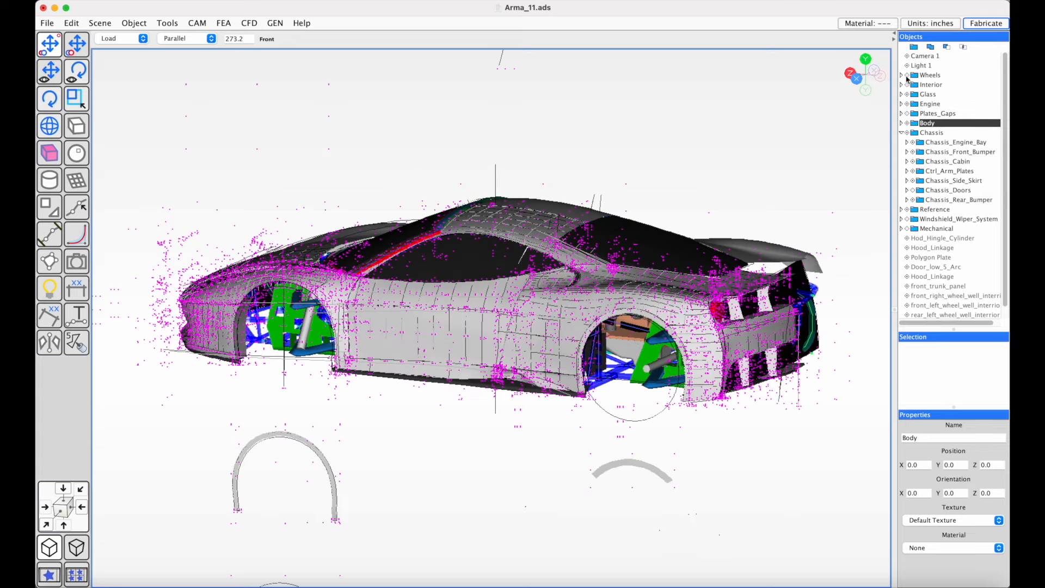
click(908, 76)
click(908, 85)
click(908, 85)
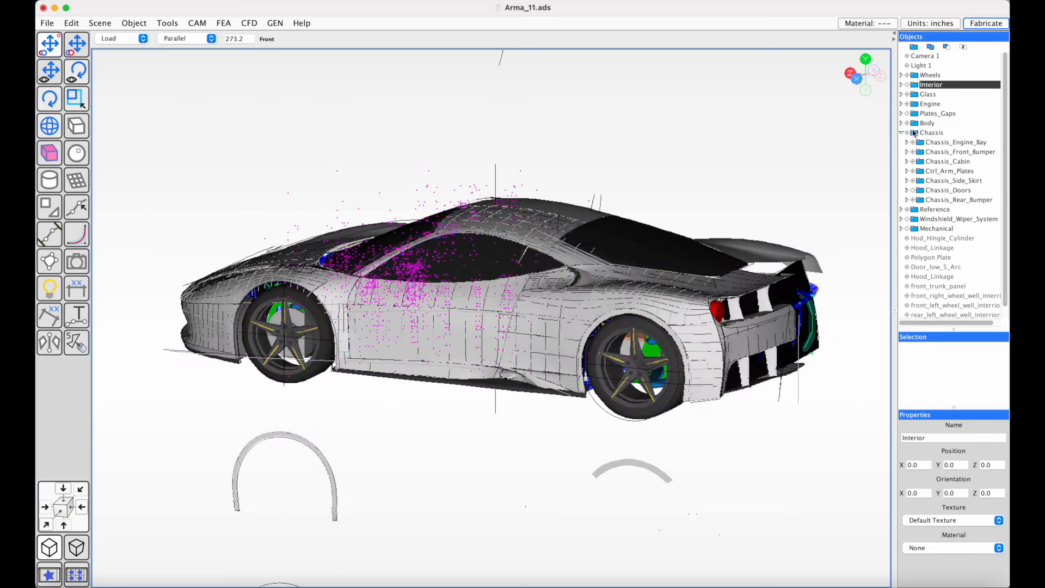
click(908, 229)
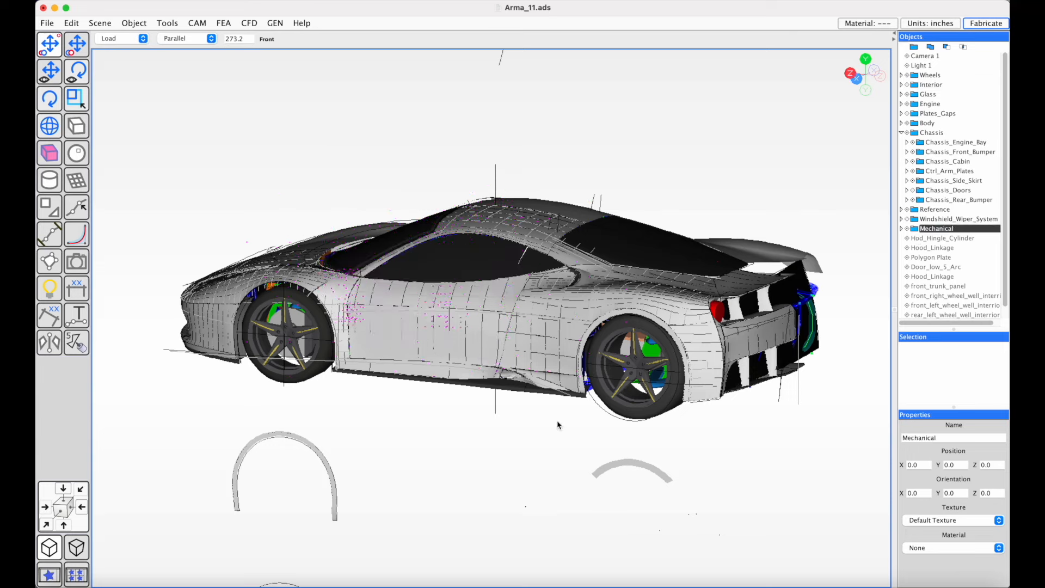
click(499, 475)
mouse_move(459, 467)
middle_down()
mouse_move(523, 471)
mouse_move(449, 477)
mouse_move(451, 466)
middle_up()
- Hide the Body, Engine and Glass folders, clear the selection and examine the exposed chassis with its wheels
click(908, 123)
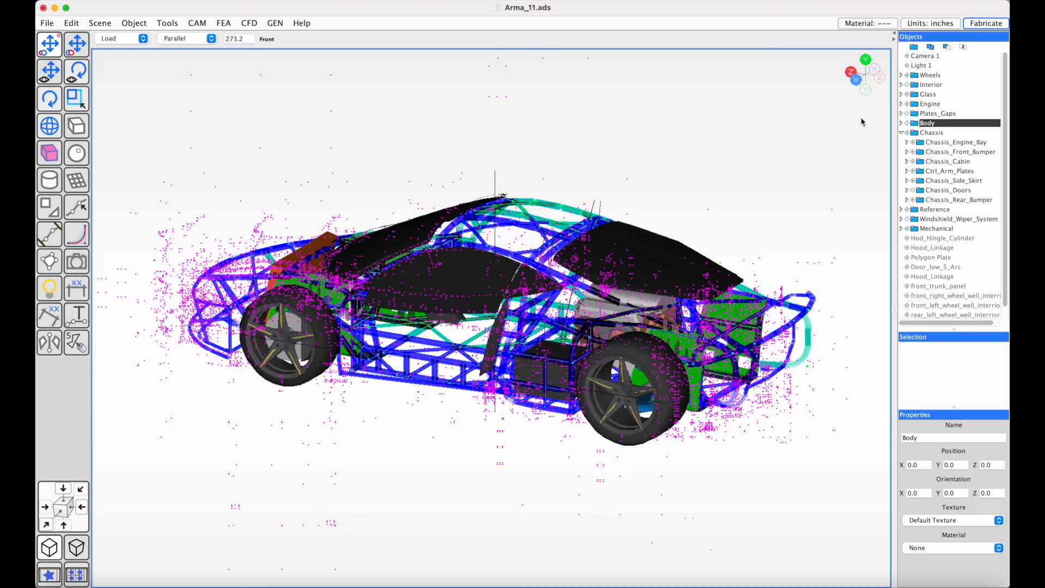
click(900, 111)
click(908, 105)
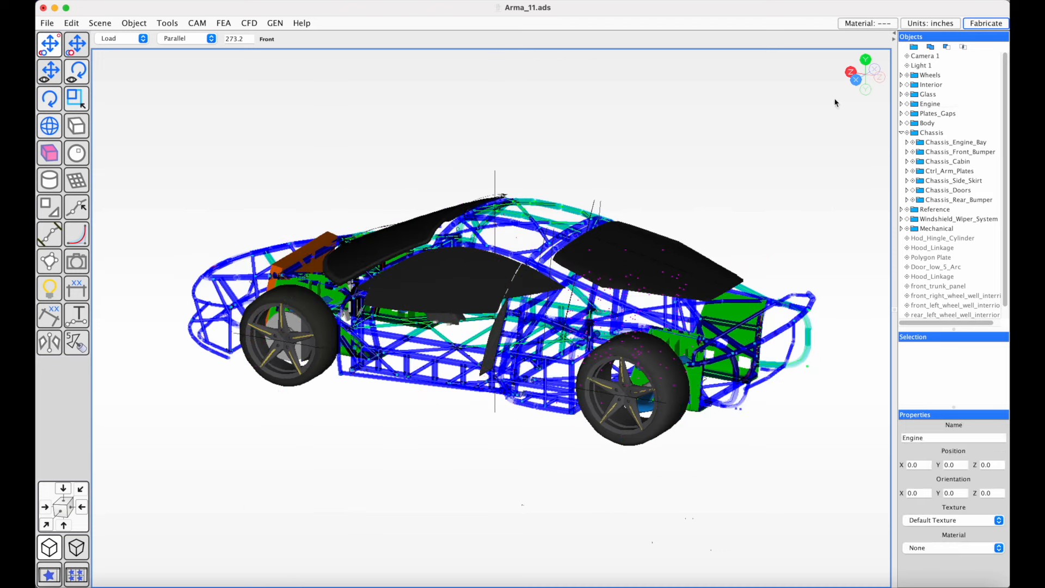
click(909, 96)
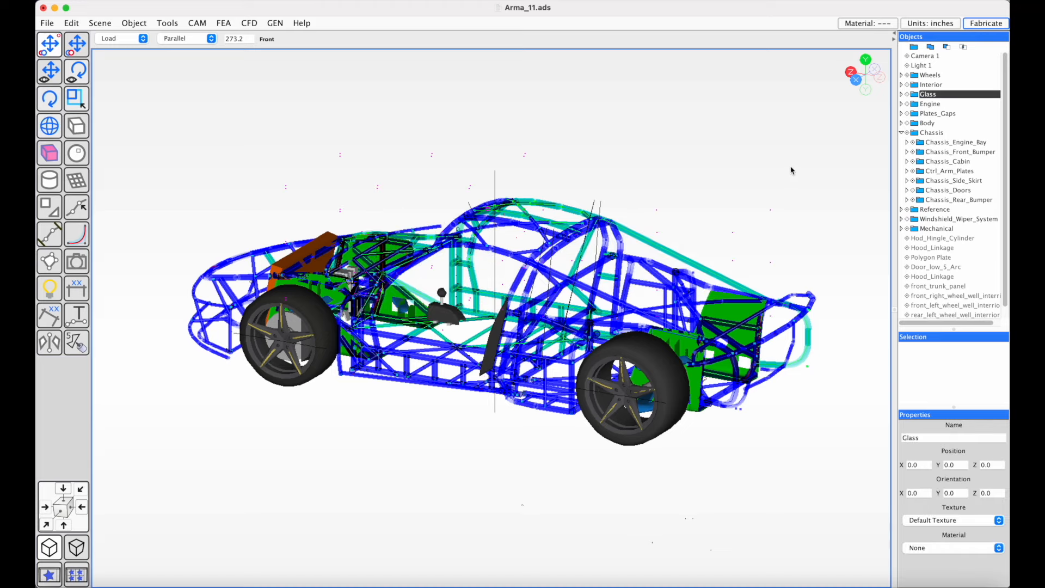
click(764, 187)
mouse_move(760, 189)
middle_down()
mouse_move(789, 174)
mouse_move(782, 169)
mouse_move(770, 193)
middle_up()
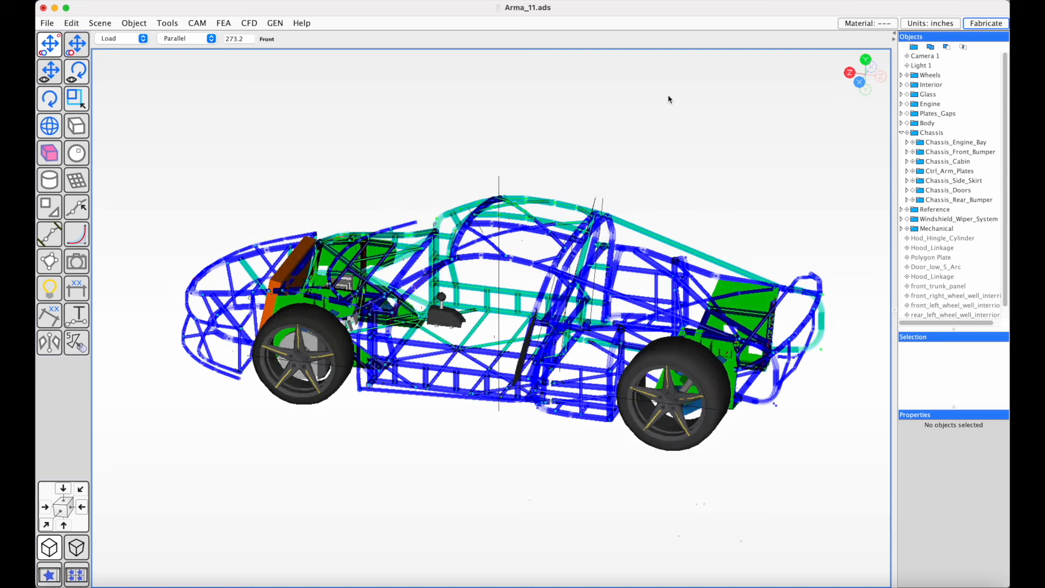
- Close Arma_11.ads without saving the changes
drag(96, 8, 233, 52)
click(180, 50)
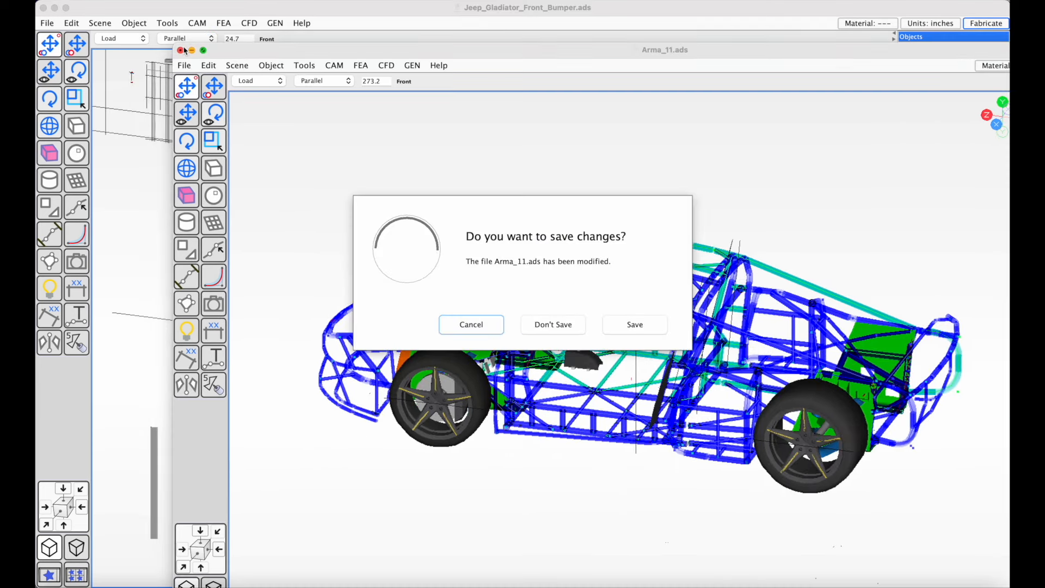
click(561, 325)
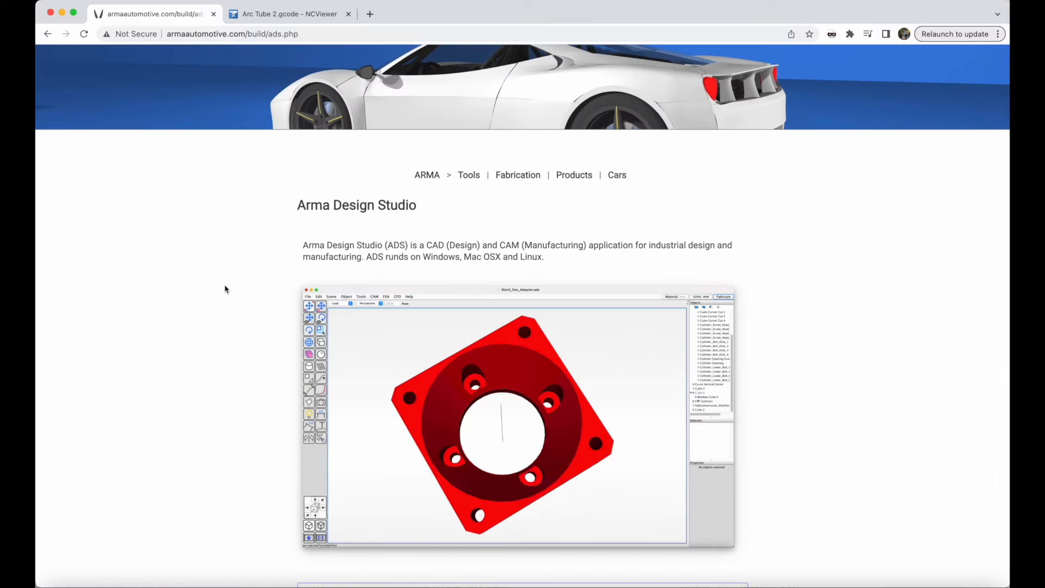
- Open the Tools page of the Arma Automotive website in the browser and look at the Arma CNC Tube Notcher Kit entry
click(469, 176)
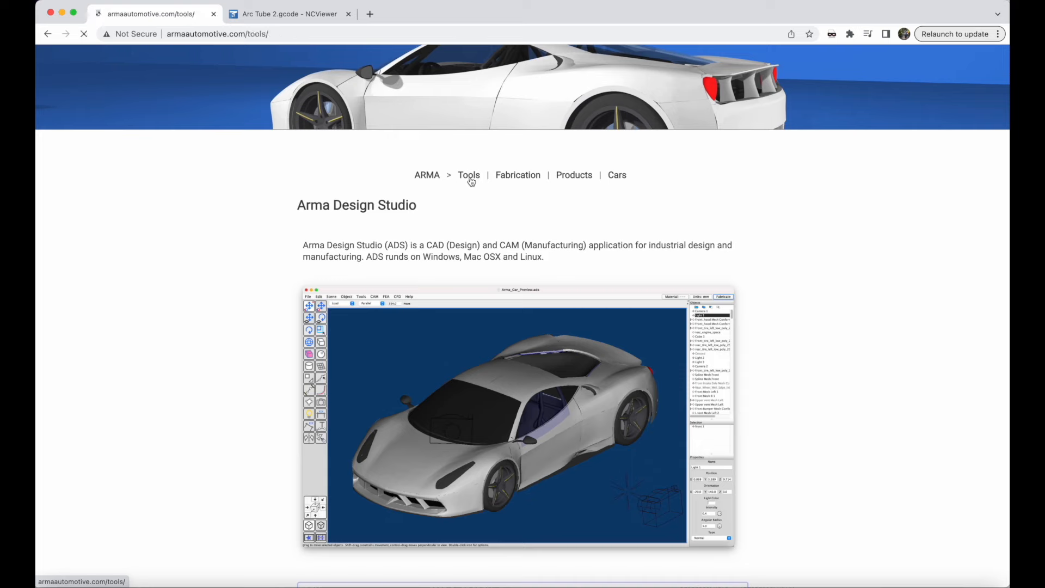
scroll(274, 375, down, 1)
scroll(274, 376, down, 3)
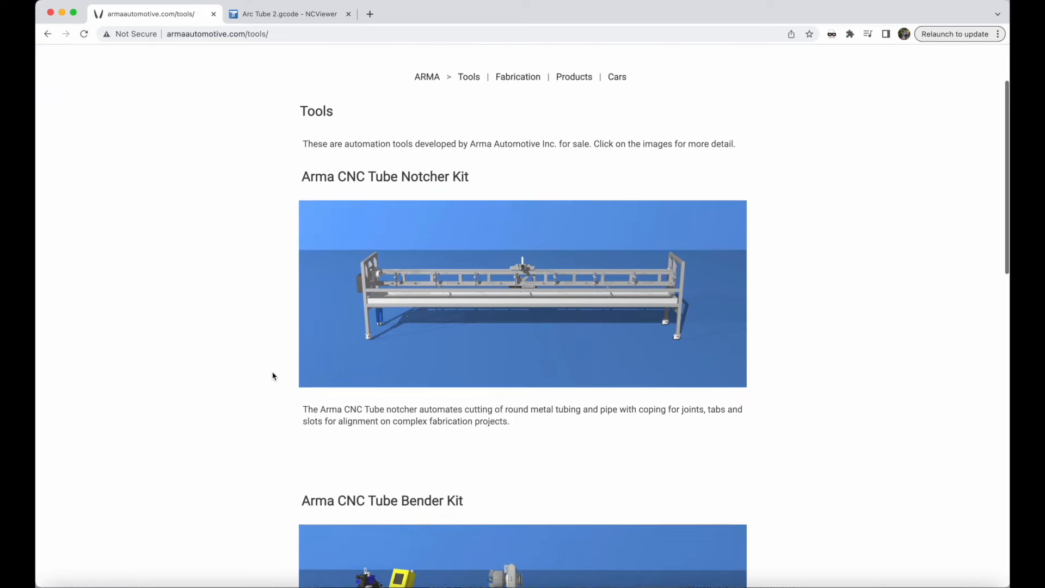
drag(405, 169, 496, 174)
click(303, 173)
click(496, 174)
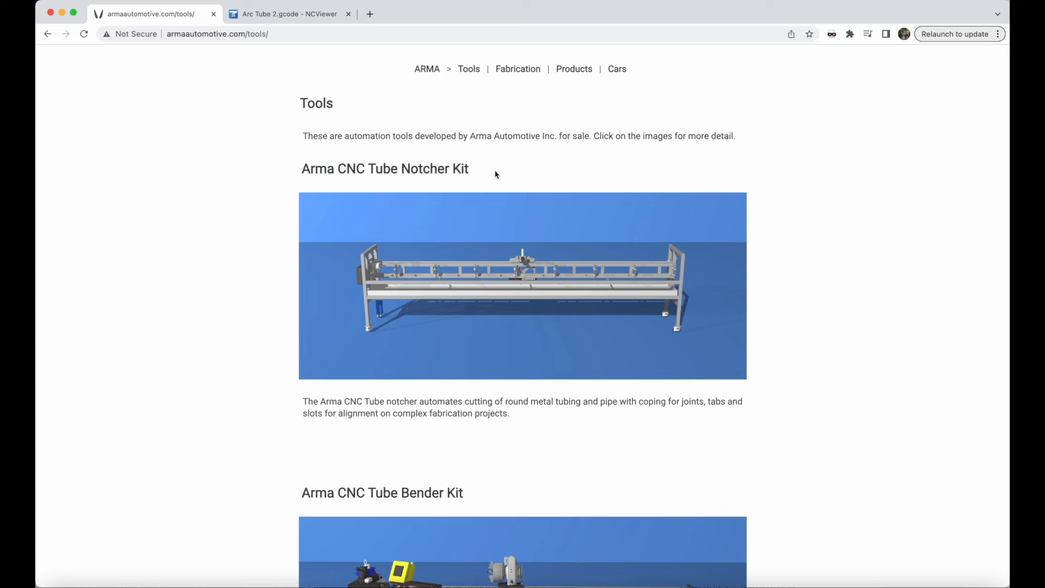
- Open the CNC Tube Notcher product page and look through it down to the contact form and back up
click(405, 300)
scroll(405, 300, down, 8)
scroll(405, 300, down, 15)
scroll(405, 300, down, 15)
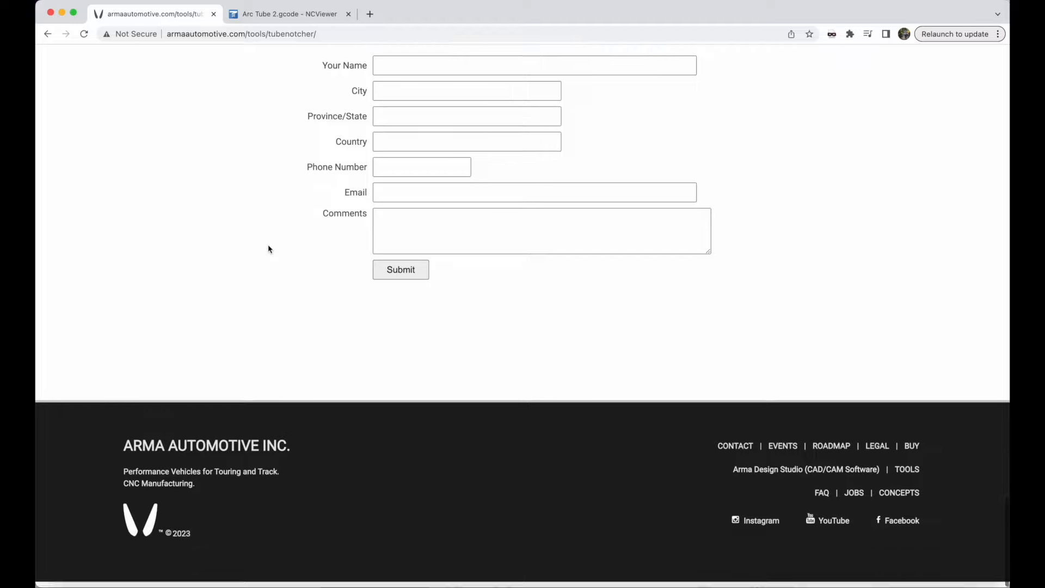
scroll(268, 249, up, 20)
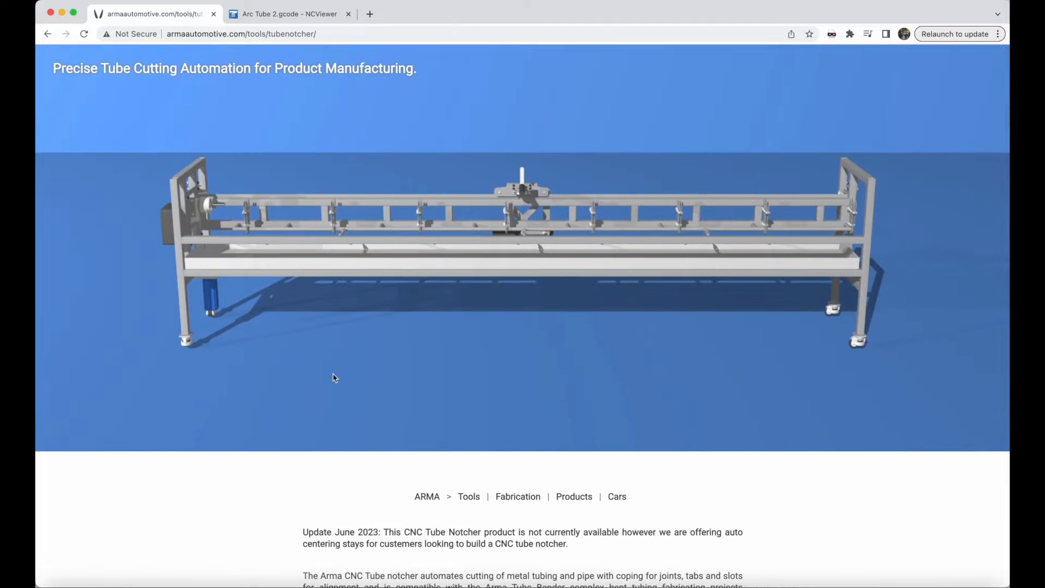
- Return to the Tools page and review the Arma CNC Tube Bender Kit and Arma CAD/CAM Software entries
click(469, 497)
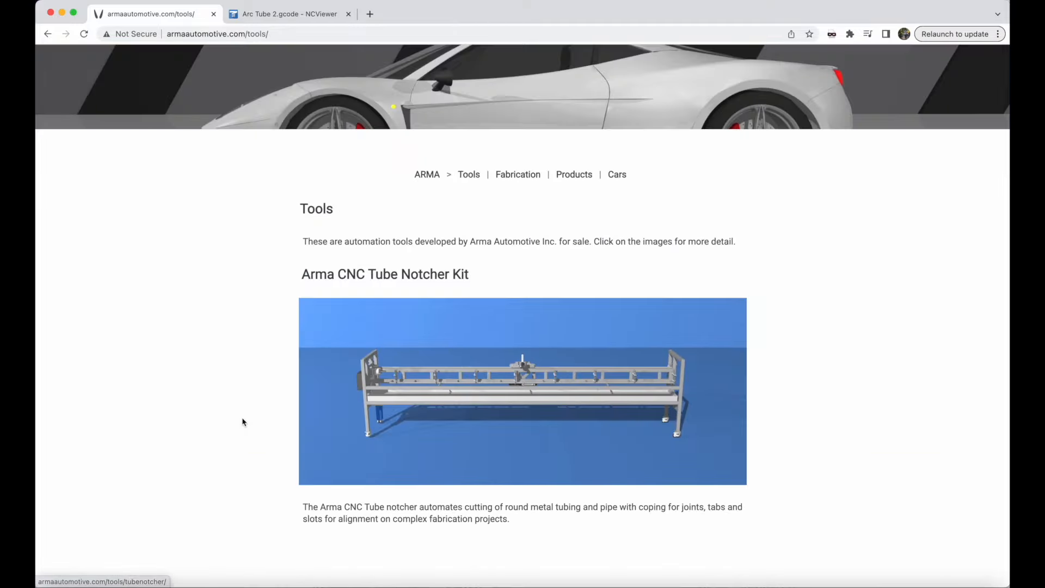
scroll(242, 422, down, 8)
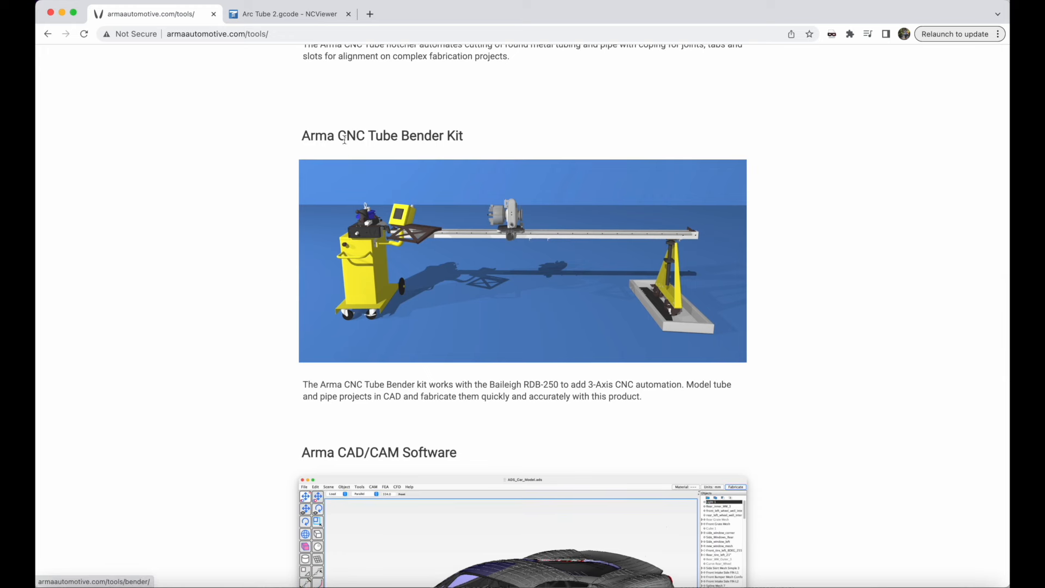
scroll(285, 142, down, 1)
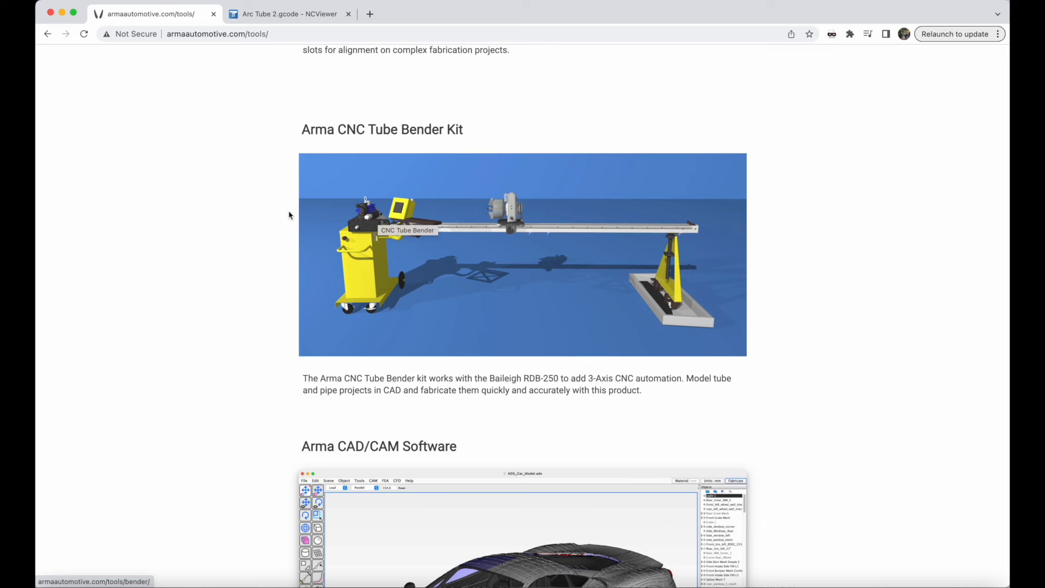
scroll(265, 334, down, 5)
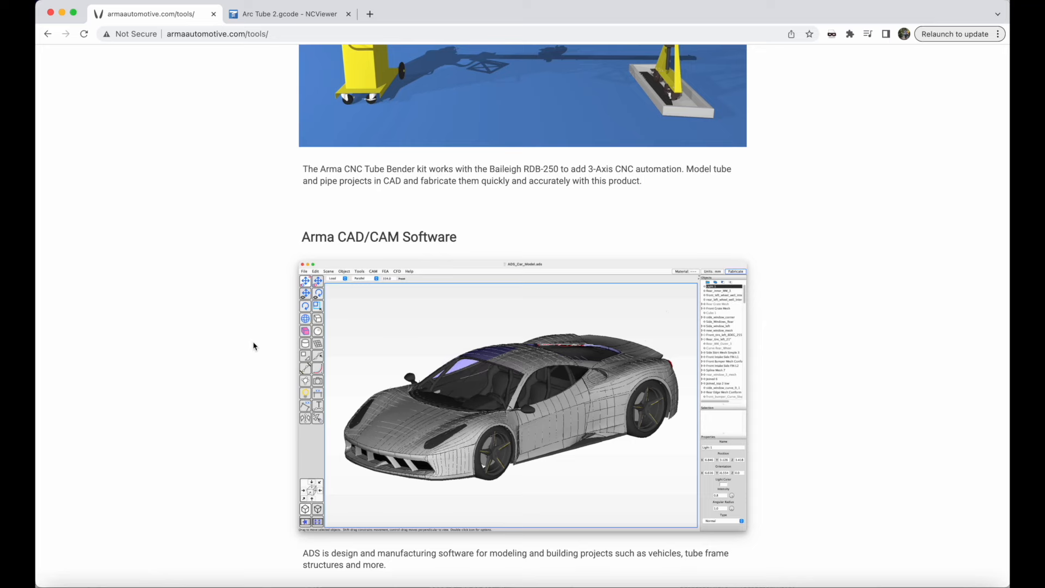
- Compare the CNC Tube Notcher Kit, CNC Tube Bender Kit and CAD/CAM Software entries on the Tools page
scroll(254, 345, up, 12)
scroll(254, 345, down, 9)
scroll(382, 385, down, 2)
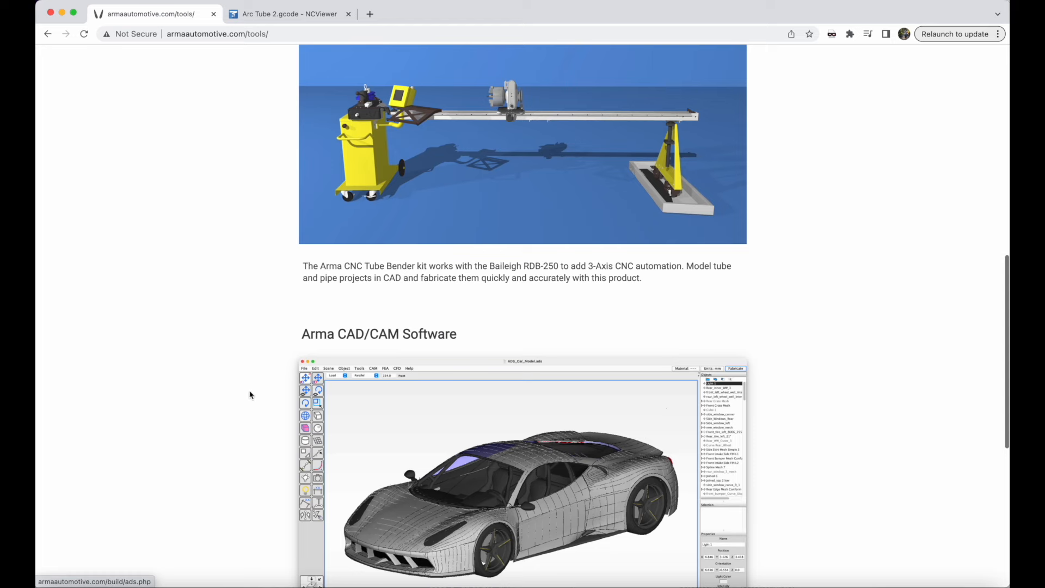
scroll(255, 376, up, 6)
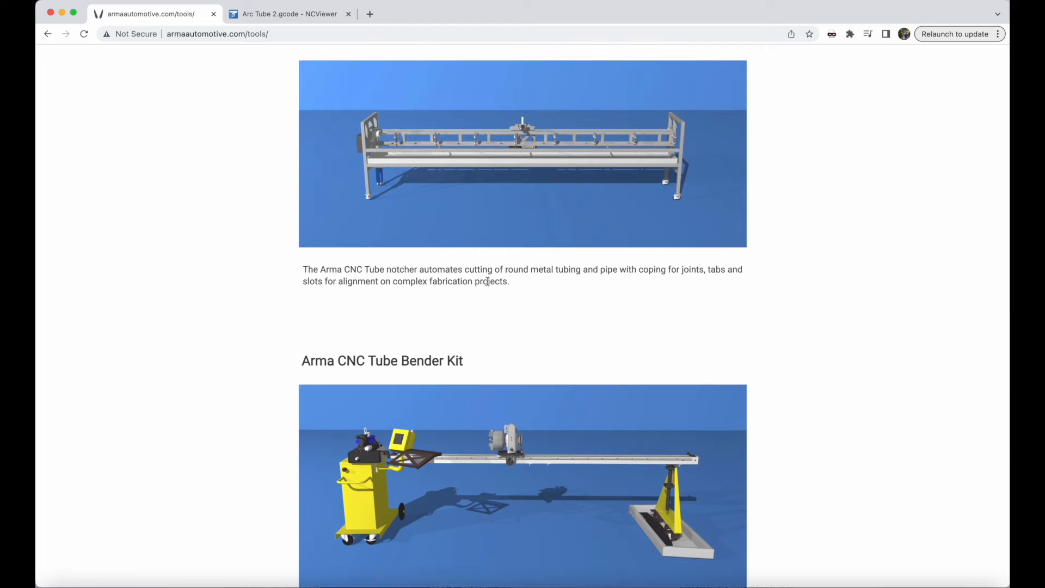
scroll(408, 408, down, 8)
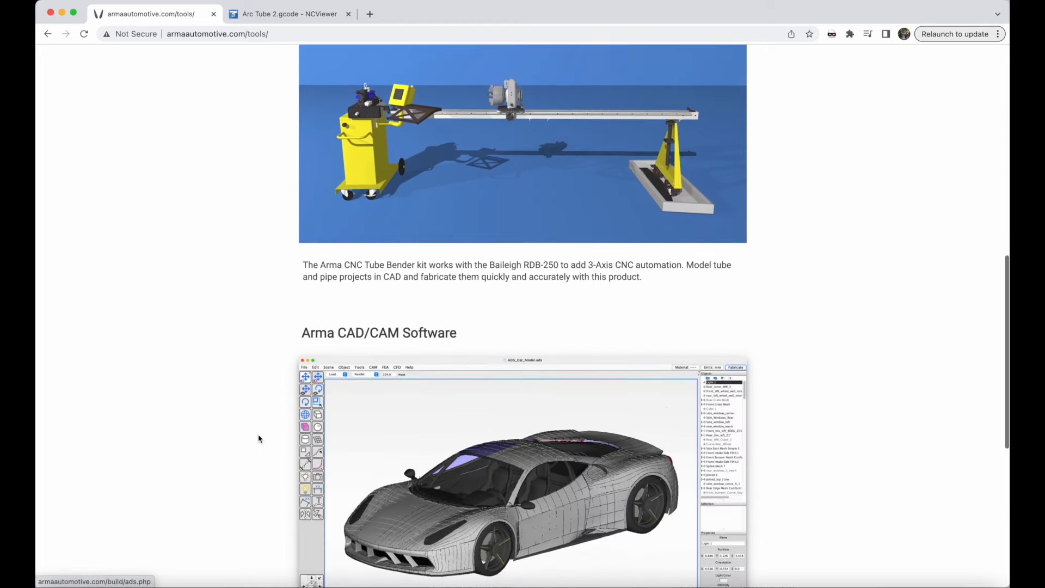
scroll(259, 438, down, 3)
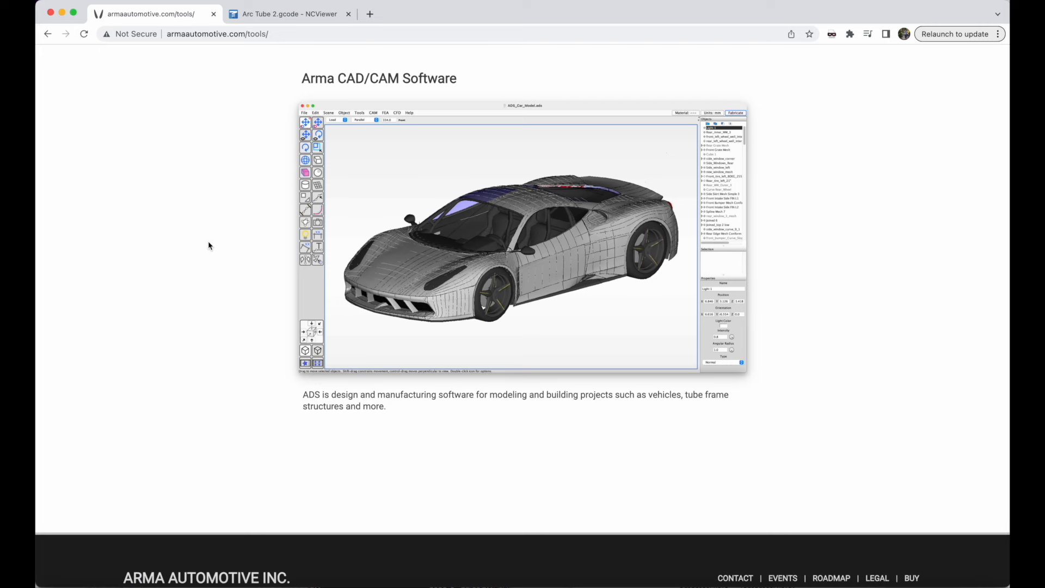
scroll(208, 242, up, 5)
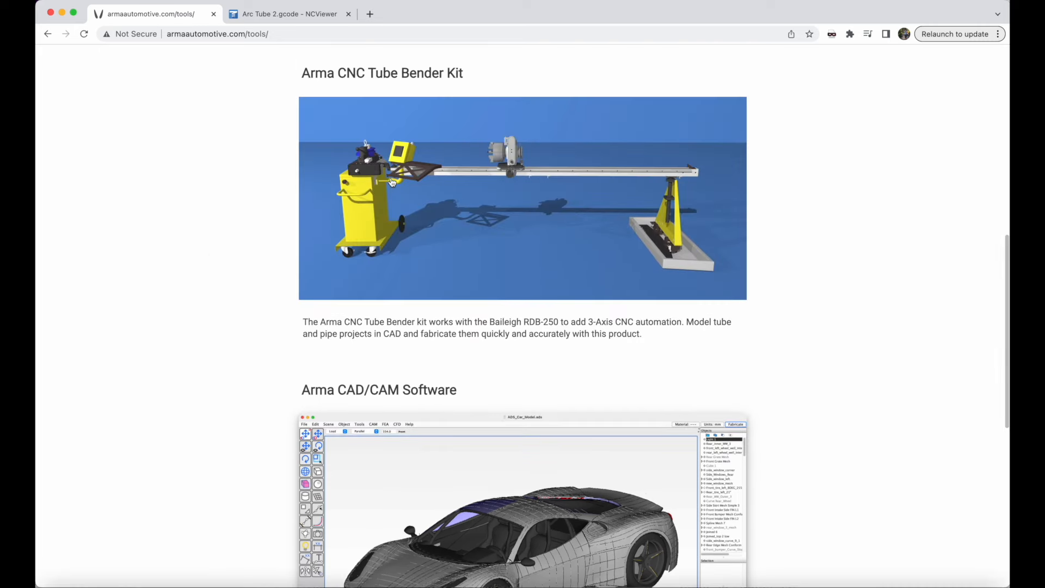
scroll(237, 219, up, 2)
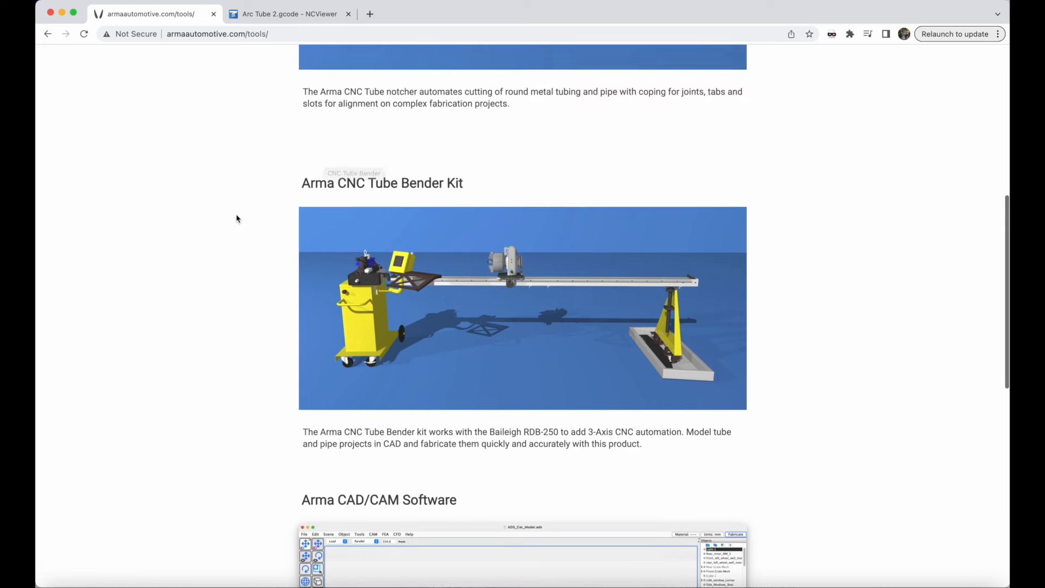
scroll(236, 219, up, 1)
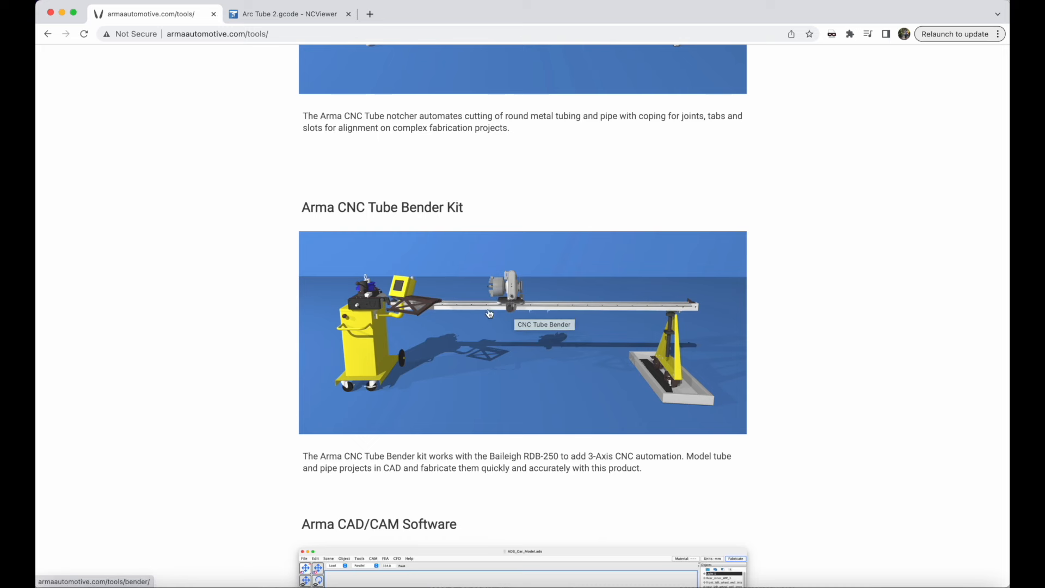
scroll(183, 430, down, 4)
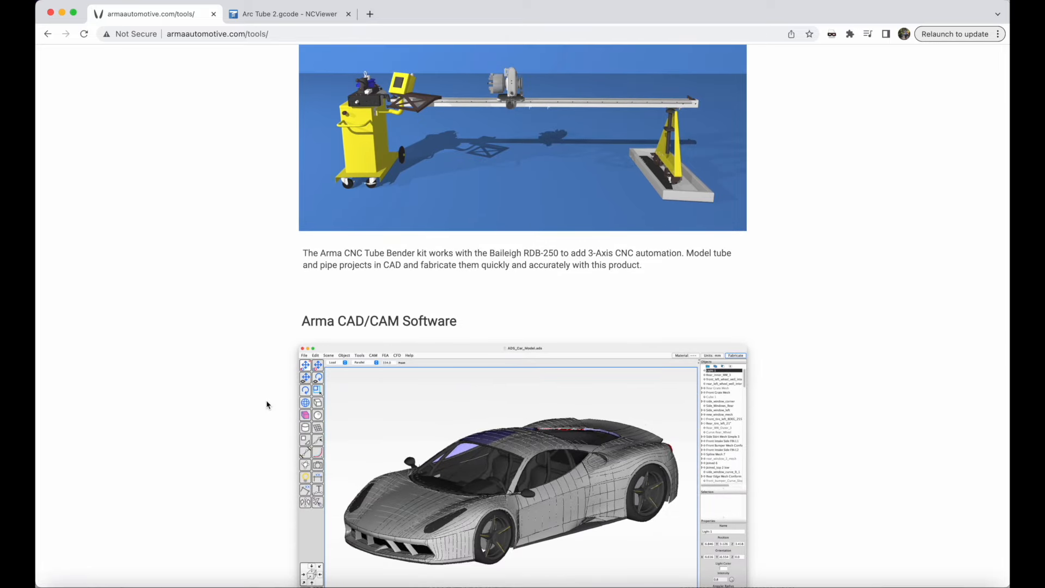
scroll(275, 250, up, 1)
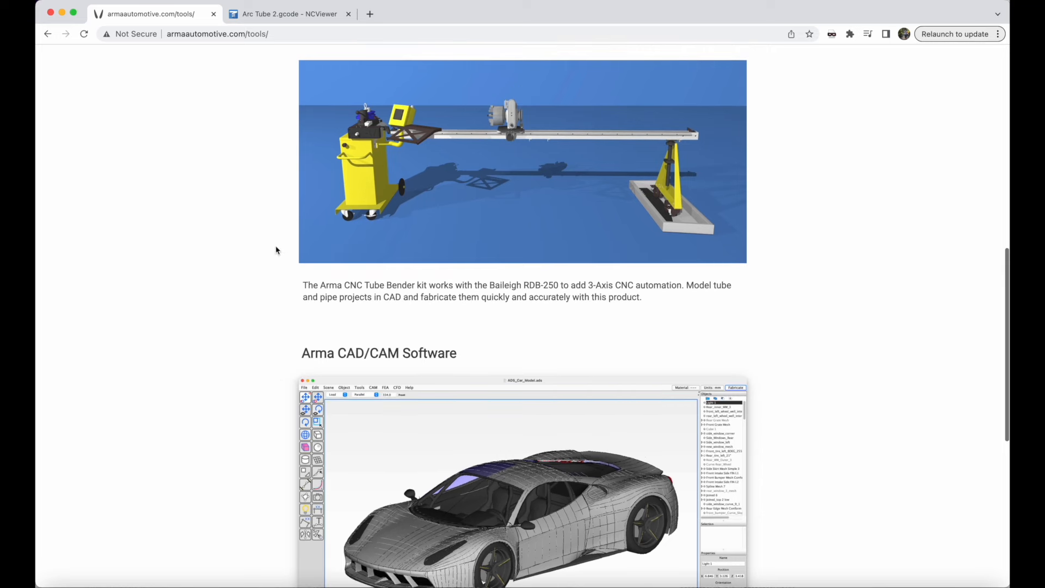
scroll(247, 201, up, 1)
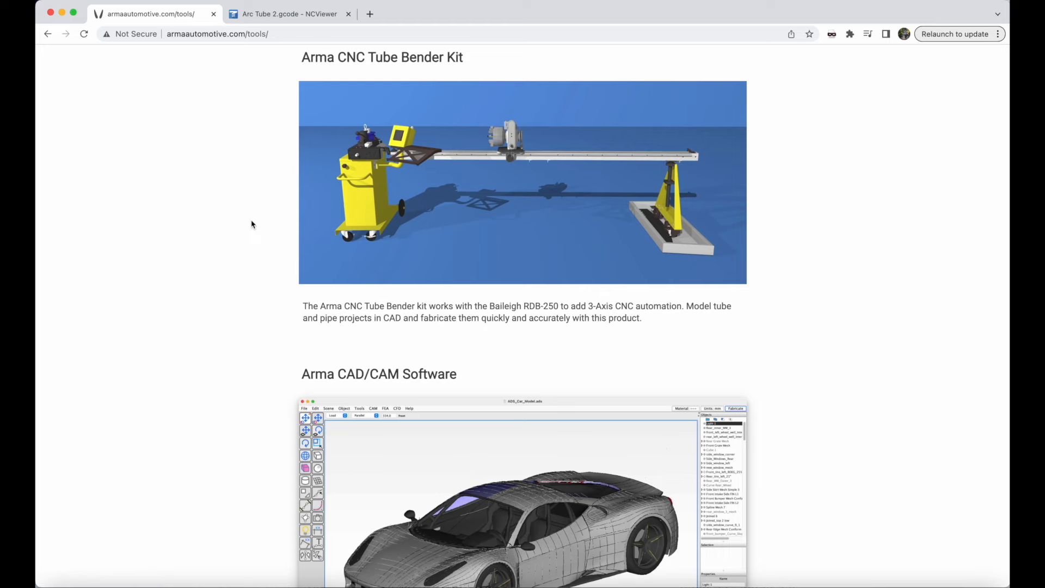
- Review the entire Tools page once more, from its heading and introduction down to the Arma CAD/CAM Software description
scroll(251, 224, down, 6)
scroll(251, 223, up, 15)
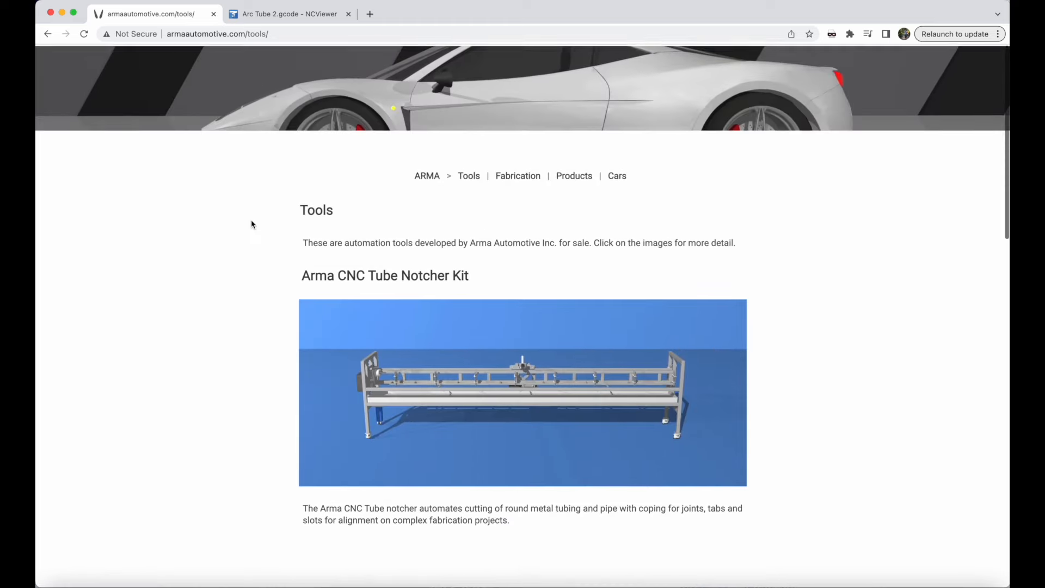
drag(301, 208, 367, 217)
click(268, 276)
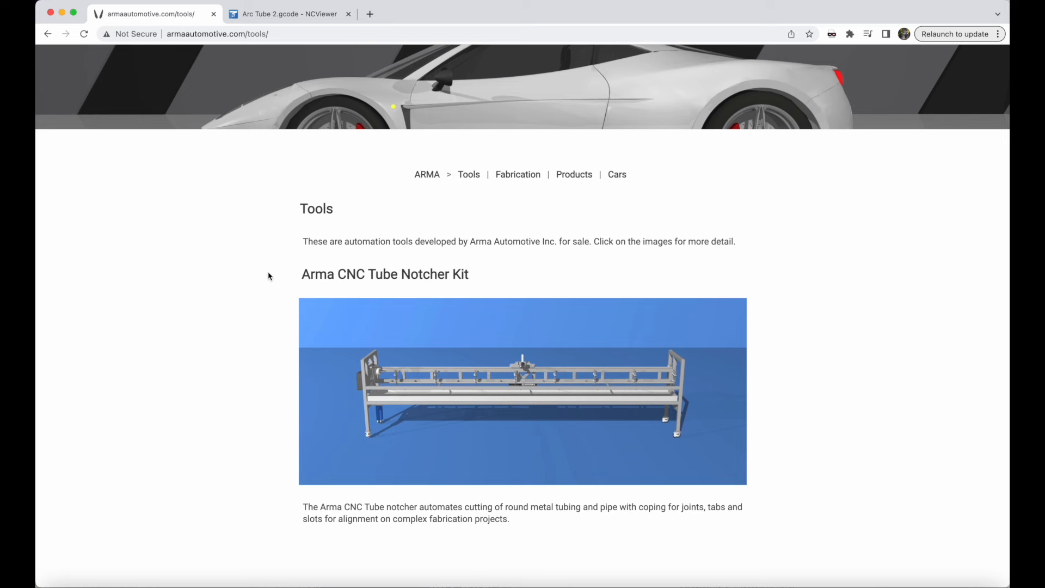
scroll(268, 276, down, 4)
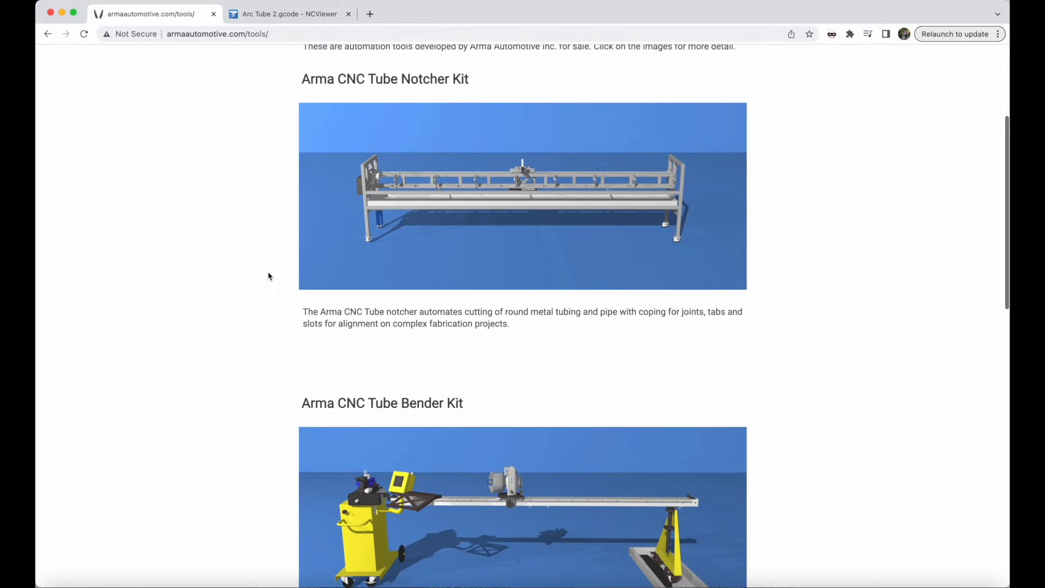
scroll(268, 276, down, 10)
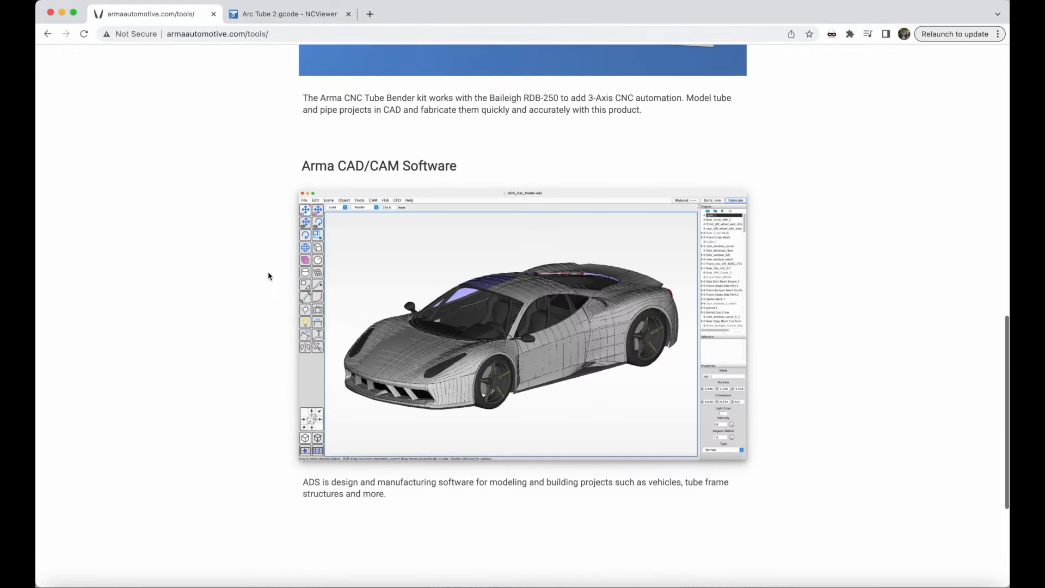
scroll(268, 276, down, 1)
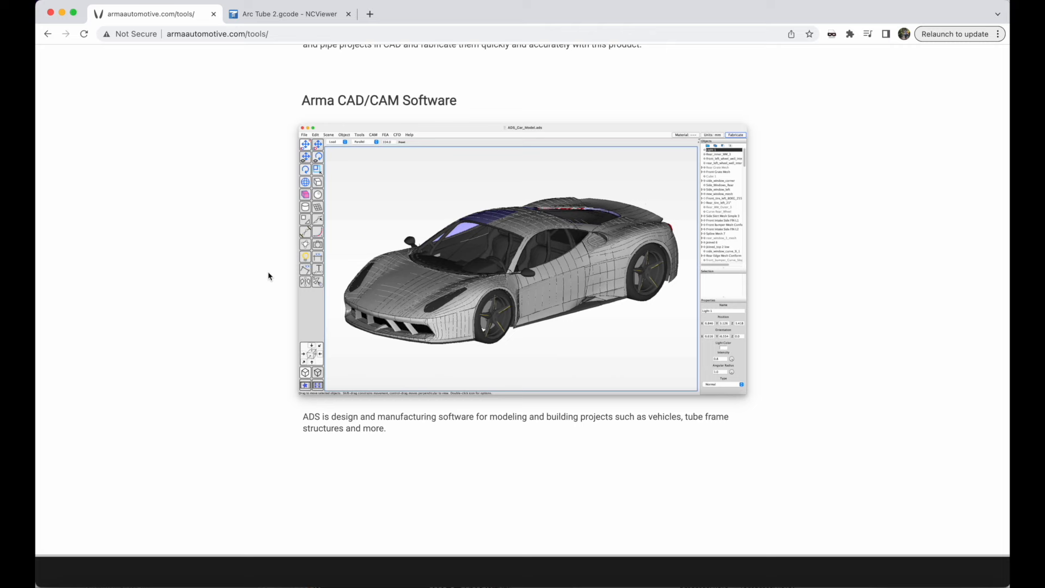
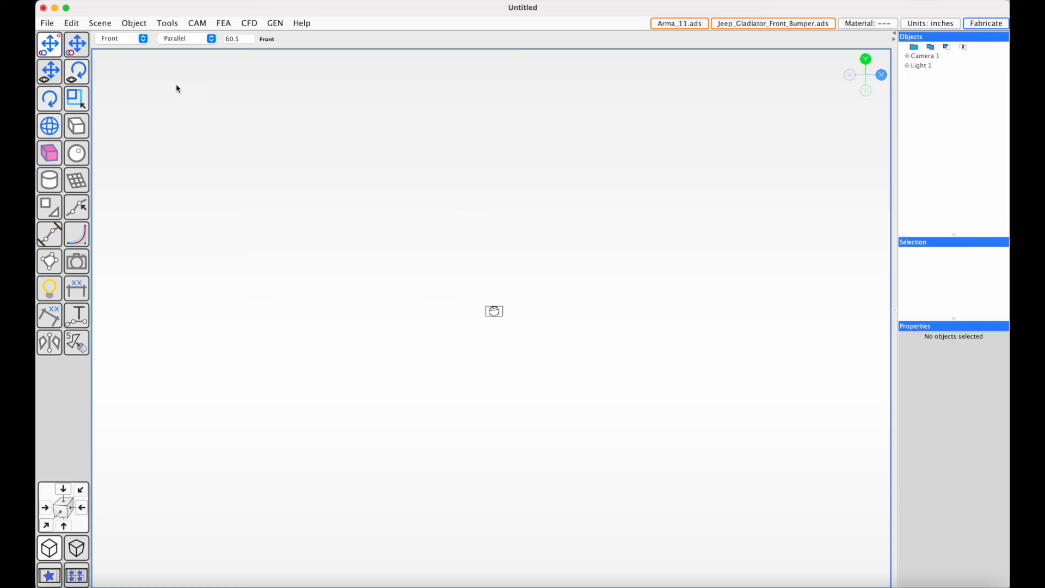
- Switch to the empty untitled CAD scene, draw a vertical arc tube about 5.3 inches long and move it nearer the centre
click(82, 238)
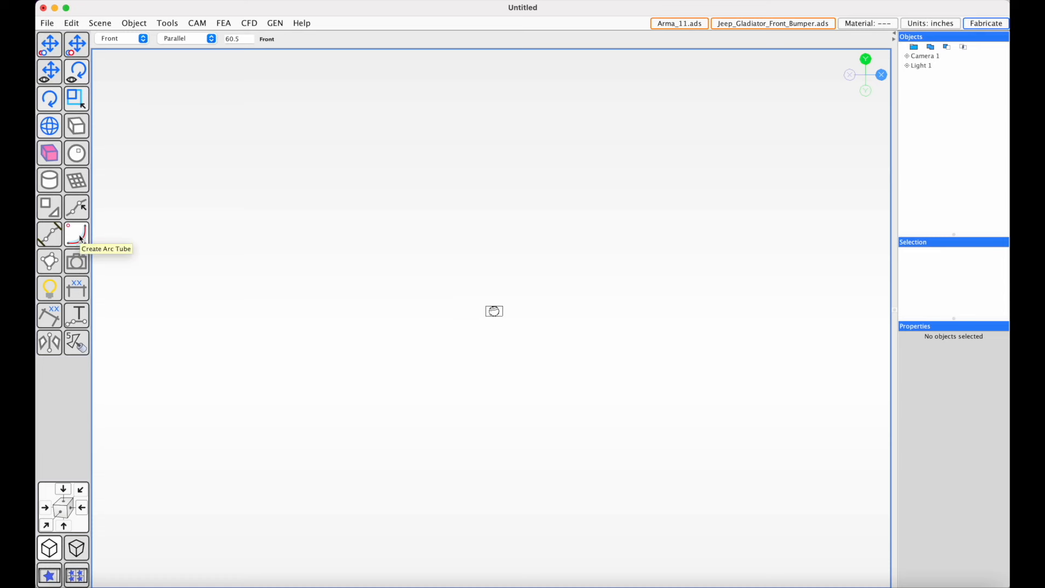
click(246, 436)
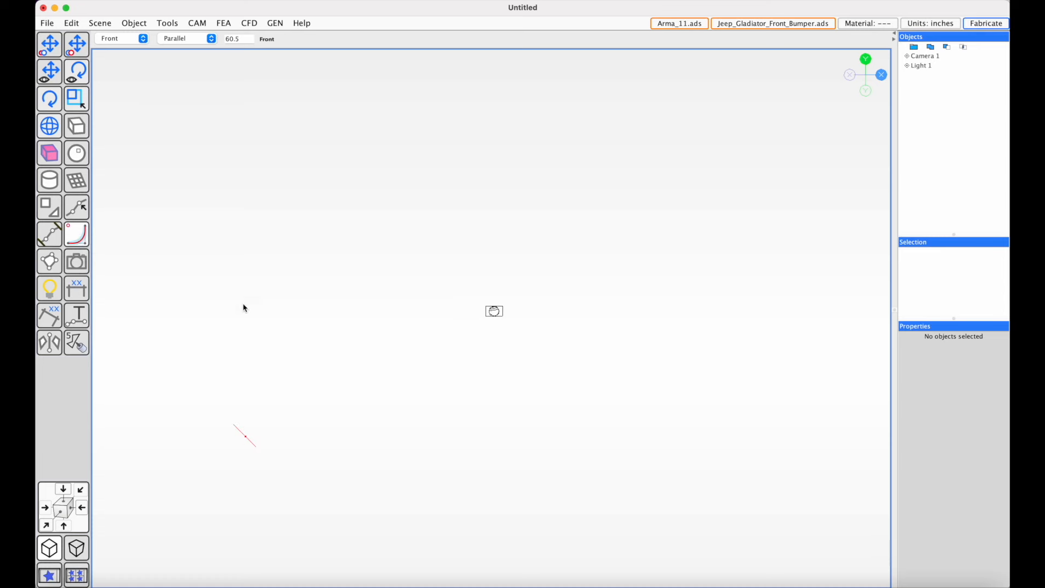
double_click(244, 254)
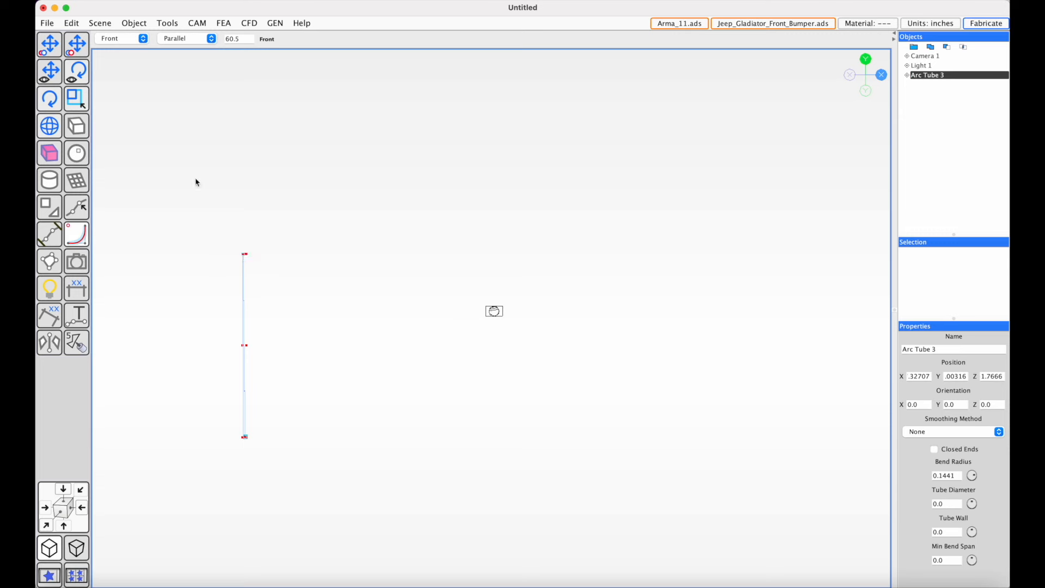
drag(242, 305, 364, 323)
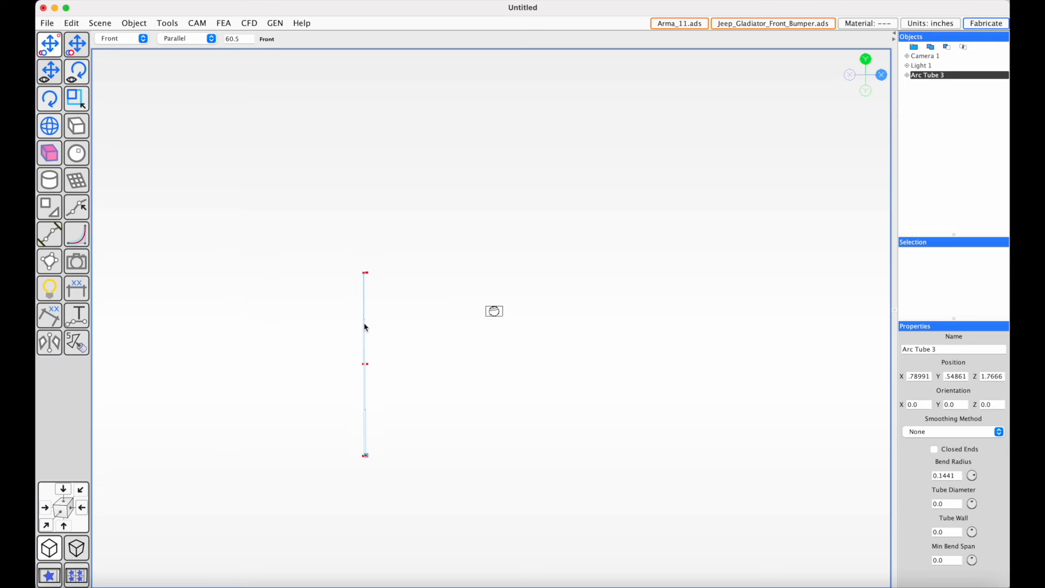
- Open the arc tube in the object editor, select both of its end points and close the editor
click(130, 23)
click(135, 39)
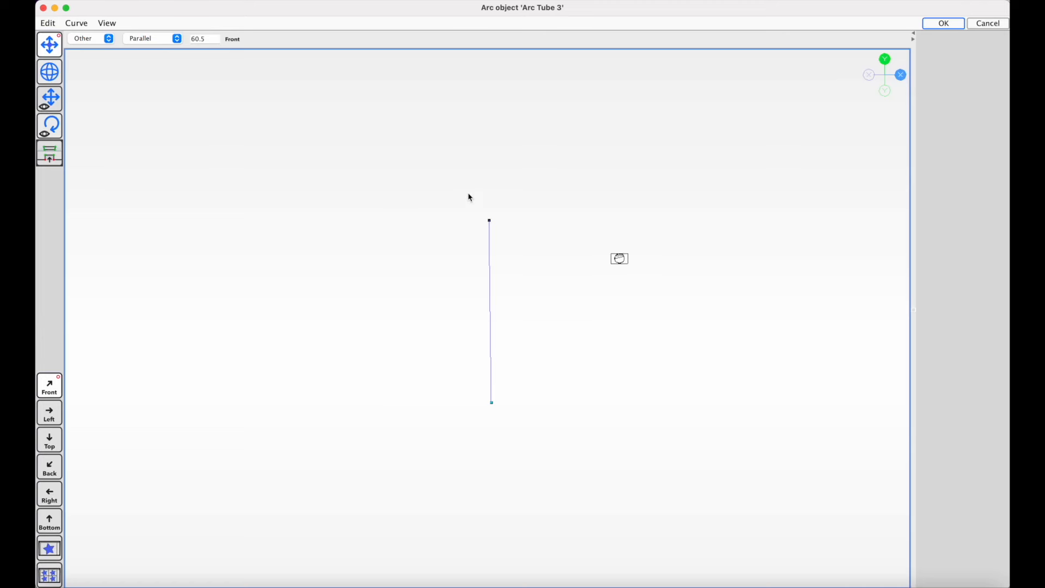
drag(469, 196, 578, 567)
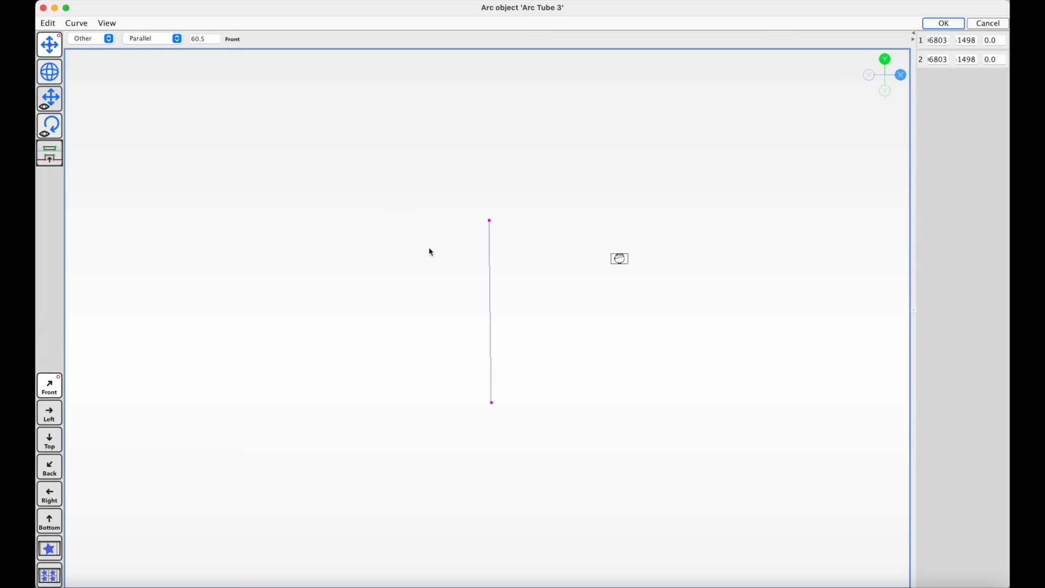
click(944, 24)
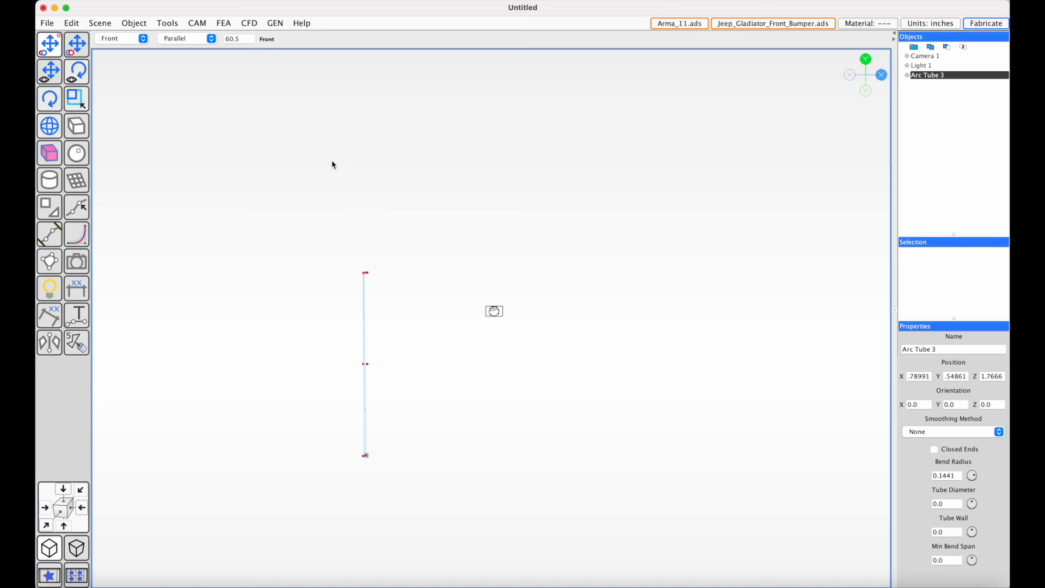
- Shift the arc tube slightly to the left and assign it the 1026 Mild Steel DOM 1" OD 0.095" Wall material
drag(363, 299, 343, 295)
click(862, 23)
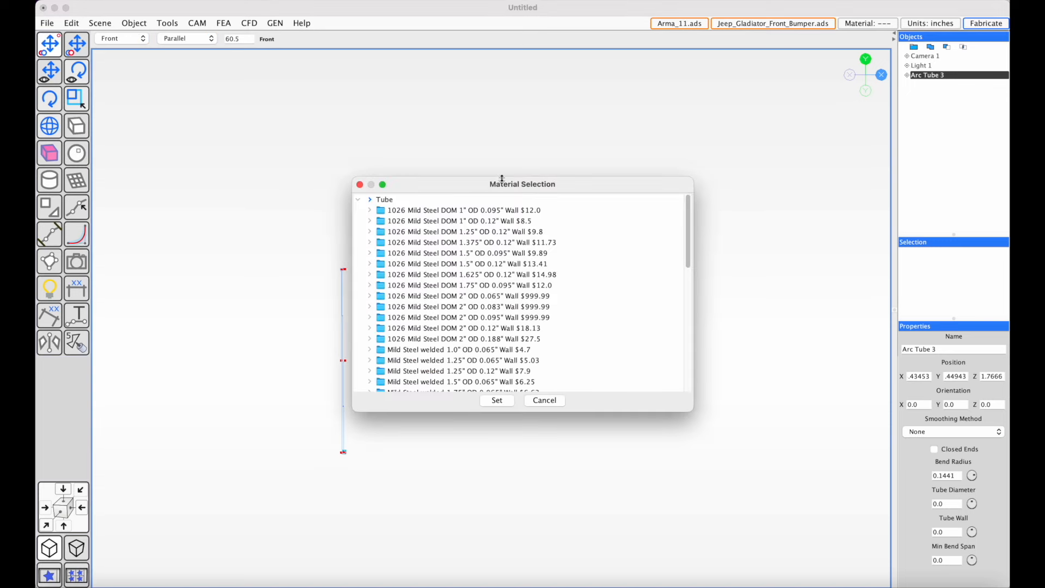
click(439, 213)
click(497, 400)
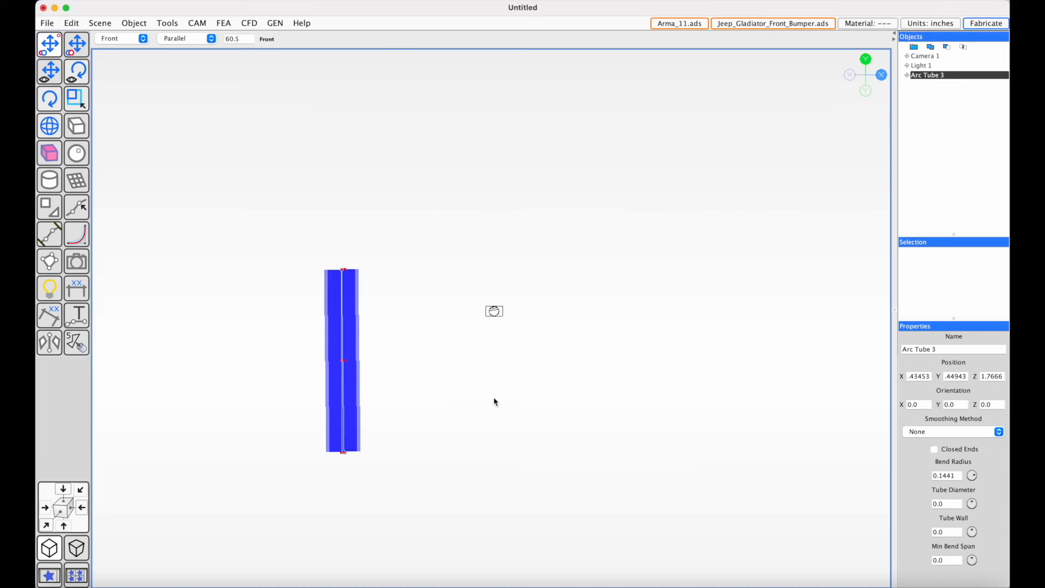
- Try bending the tube in the object editor by subdividing its curve and moving the upper end and middle points, and discard the edit
click(130, 22)
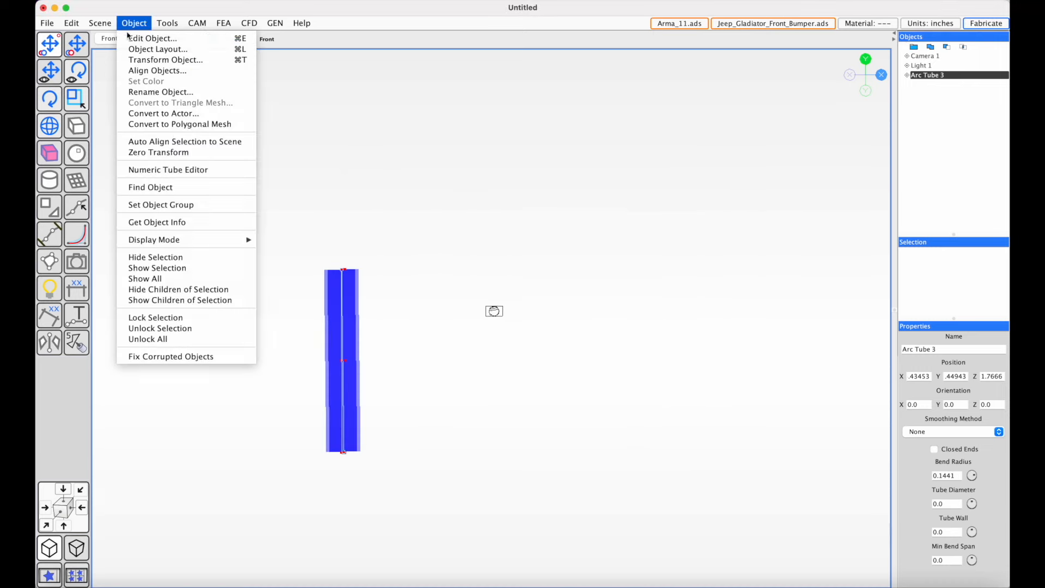
click(131, 38)
drag(433, 200, 540, 474)
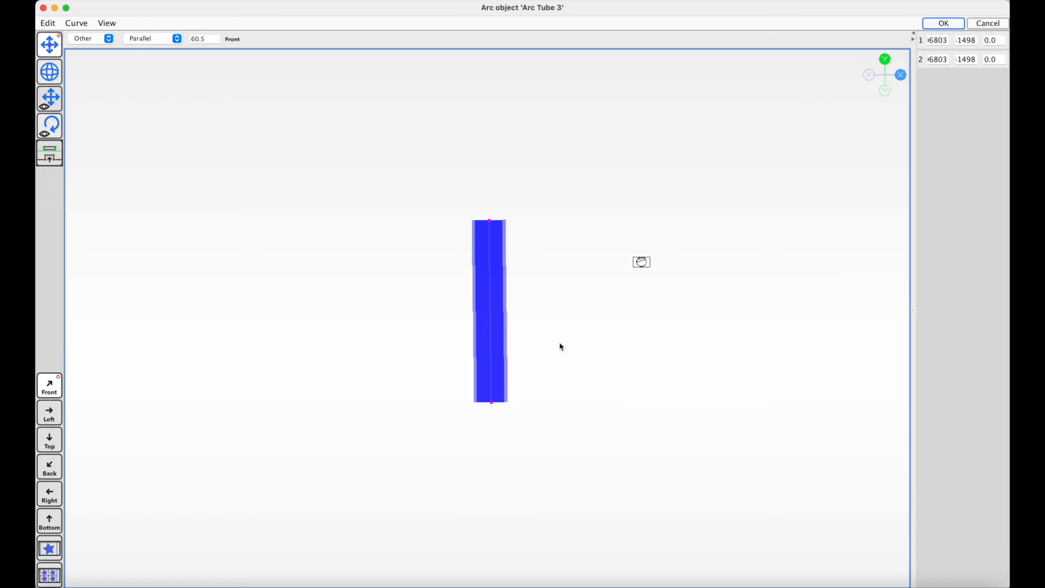
click(77, 23)
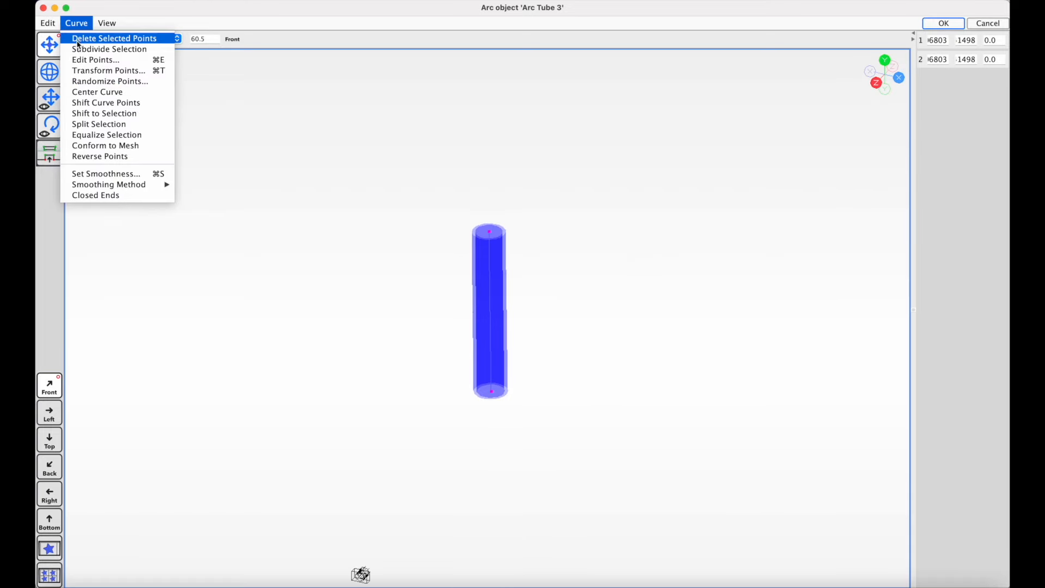
click(92, 47)
drag(489, 231, 562, 171)
drag(491, 311, 487, 249)
middle_drag(557, 264, 521, 265)
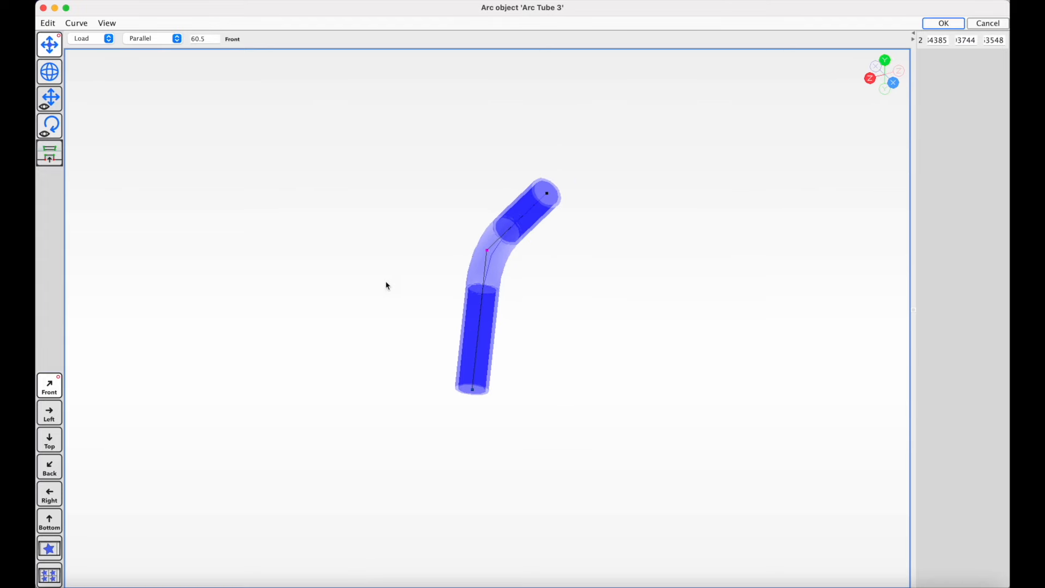
middle_drag(524, 327, 578, 311)
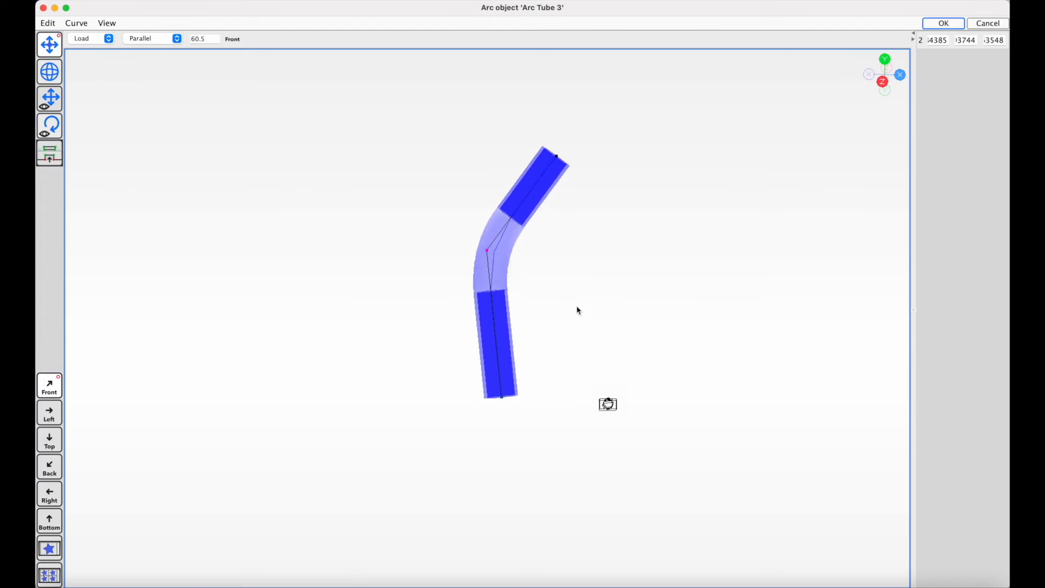
click(988, 24)
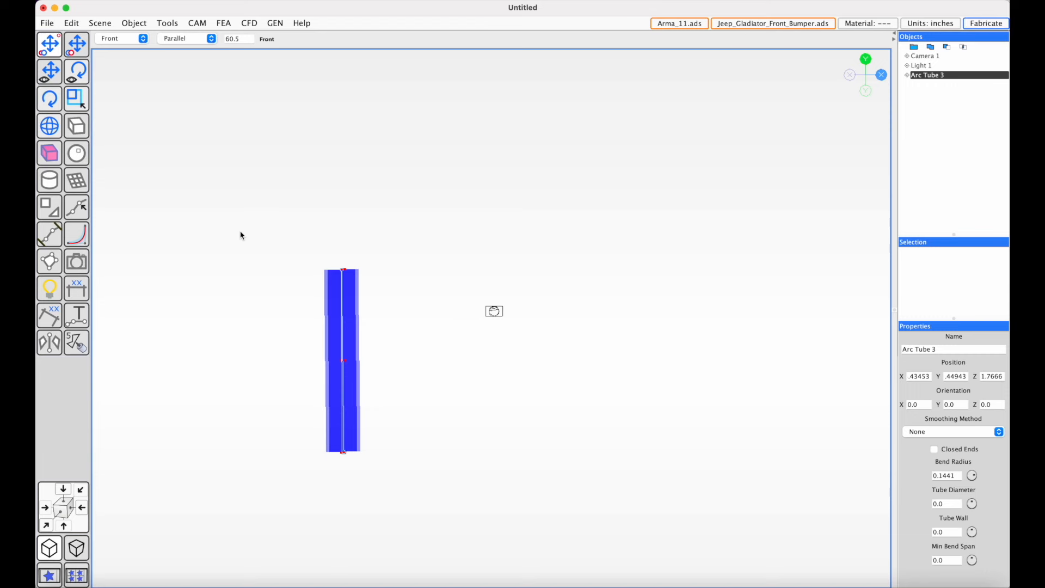
- Open the selected arc tube in the Numeric Tube Editor and add a segment with full length 4, rotation 90 and bend angle 45
click(132, 23)
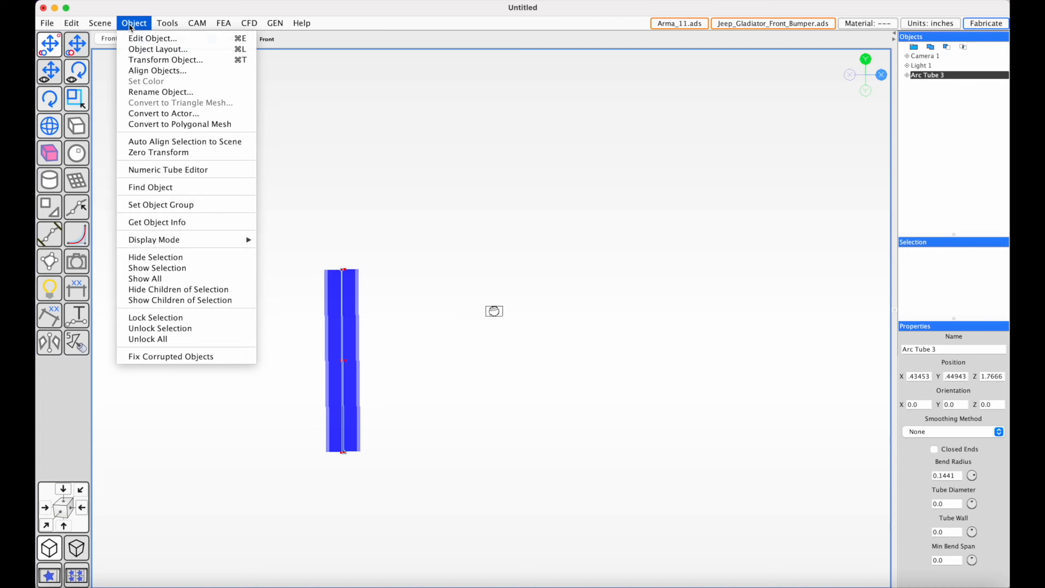
click(179, 171)
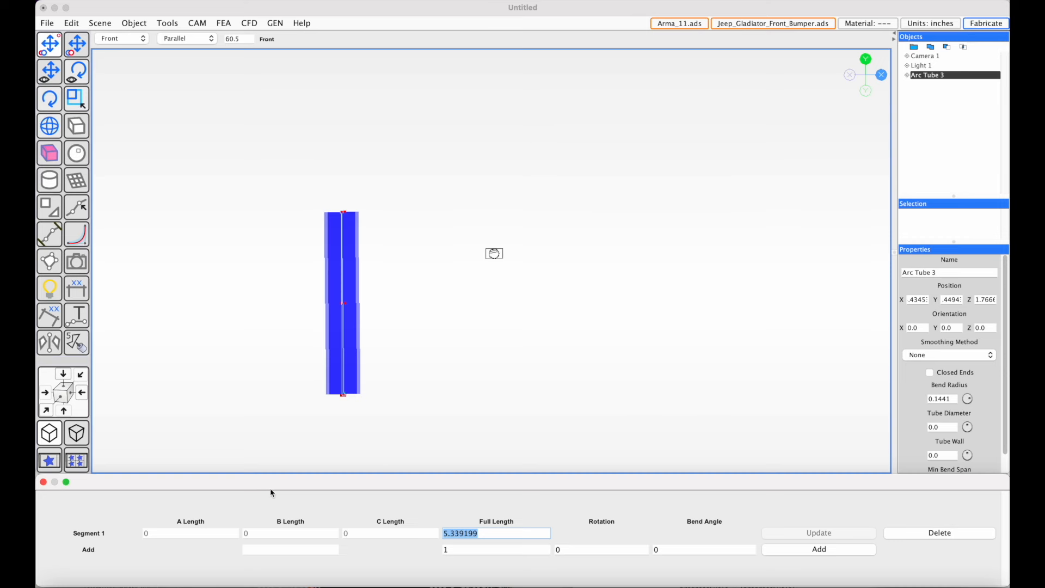
click(465, 550)
drag(435, 554, 388, 547)
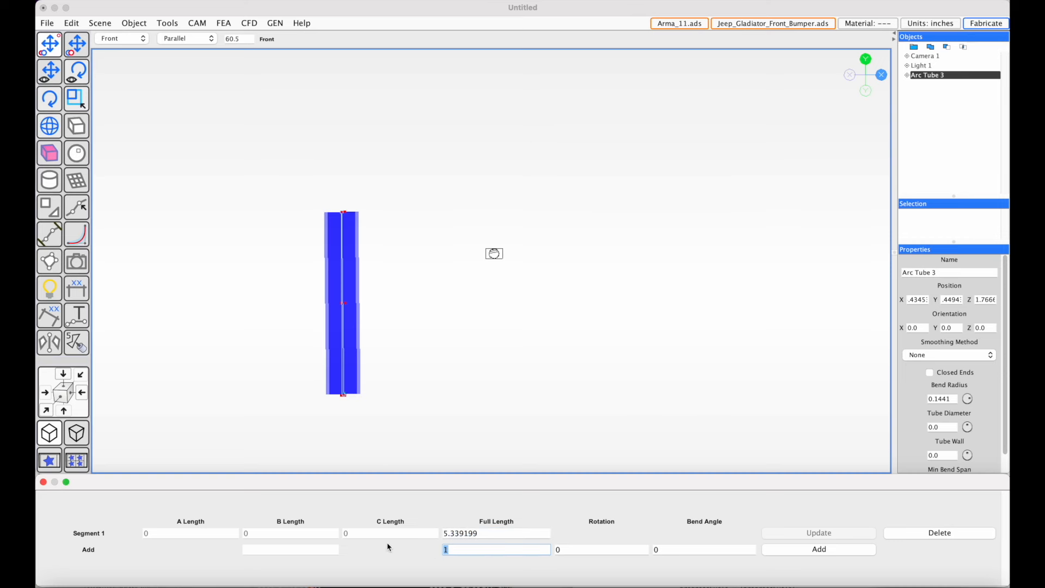
text(4)
key(Tab)
text(90)
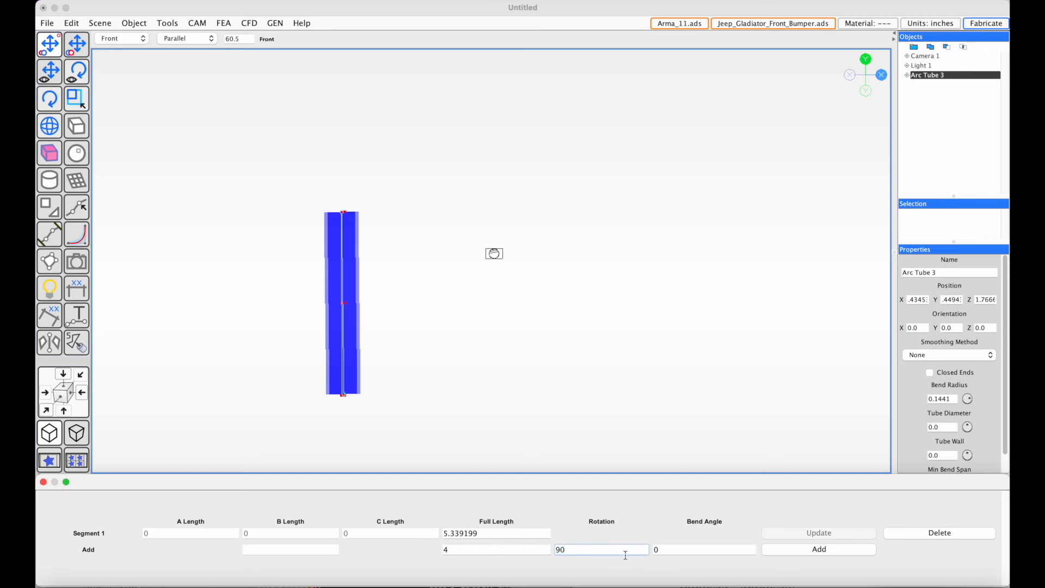
key(Tab)
text(45)
click(813, 553)
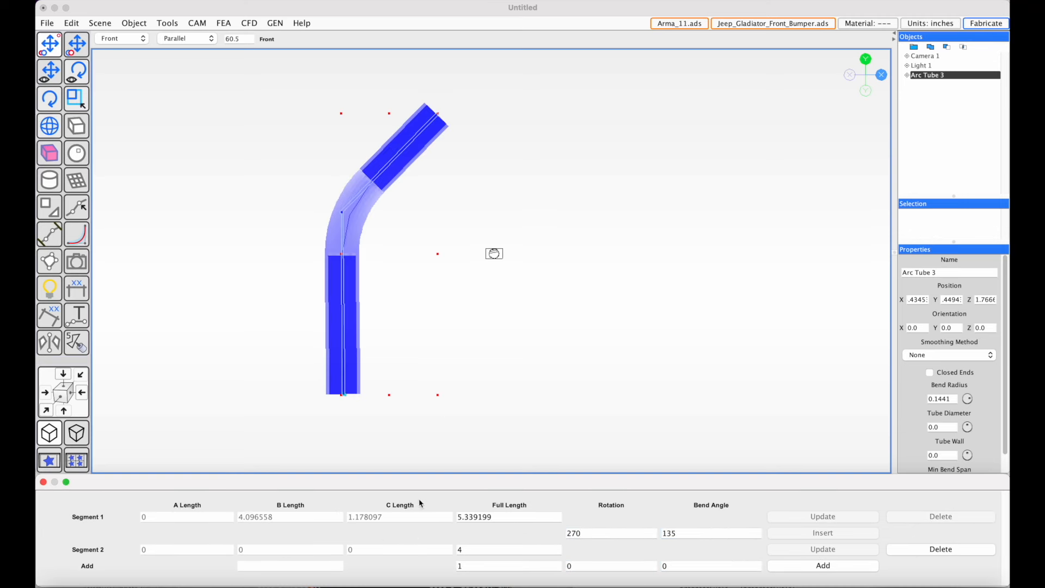
- Try adding a third tube segment with full length 4, rotation 90 and bend angle 45, and delete that segment
click(477, 566)
click(565, 566)
text(90)
key(Tab)
click(796, 567)
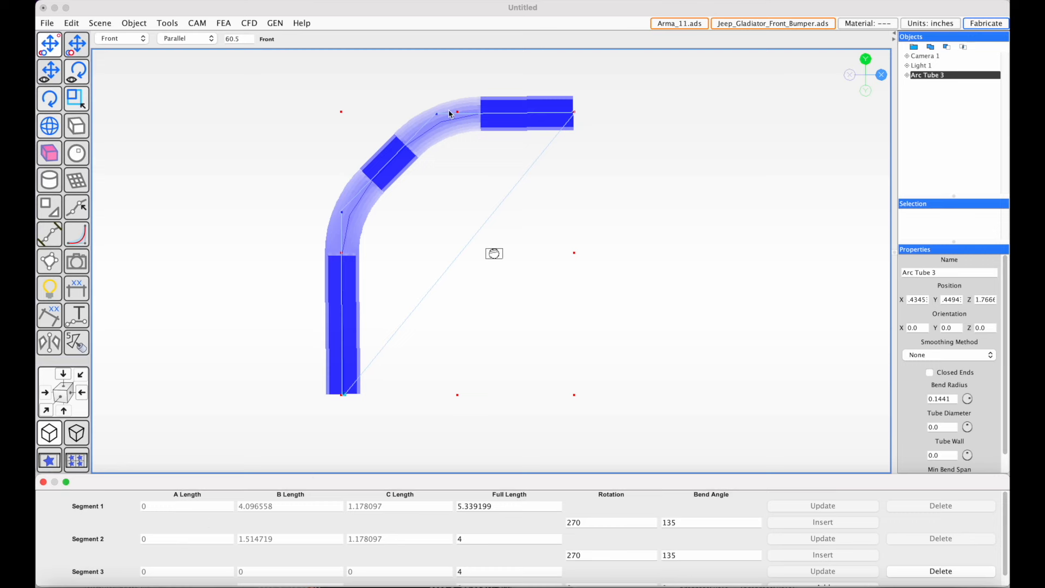
scroll(214, 560, down, 1)
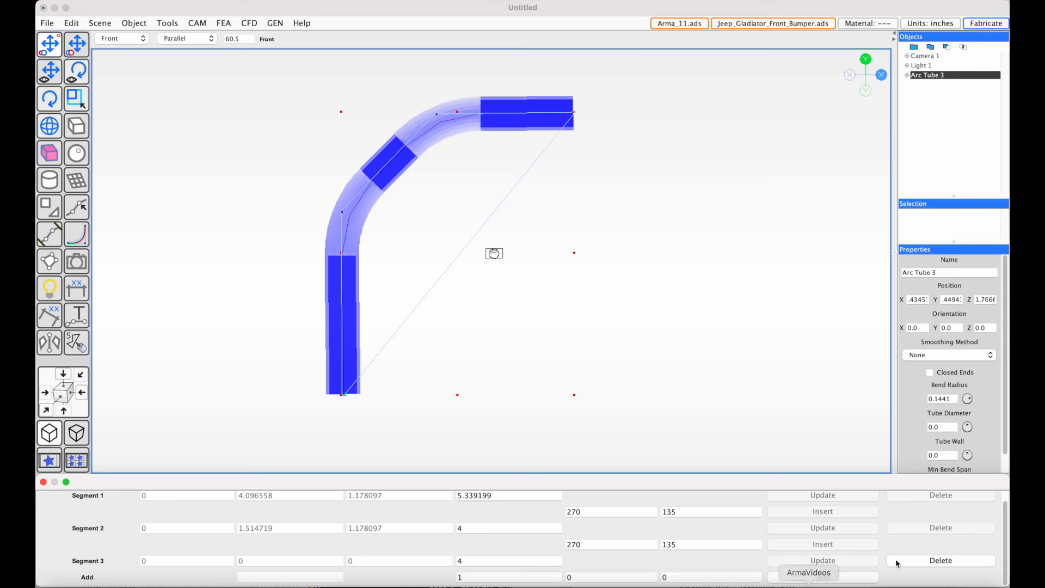
click(937, 561)
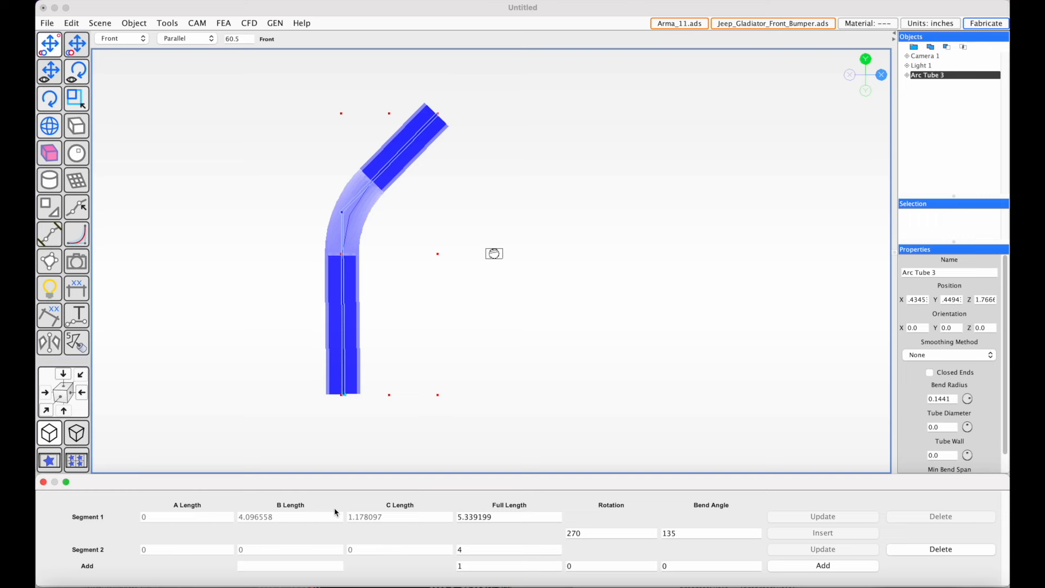
- Add a third segment to the end of the bent tube with full length 4 inches, rotation 90 and bend angle 45
click(504, 519)
click(477, 569)
key(Tab)
text(90)
drag(664, 566, 641, 564)
text(45)
click(816, 570)
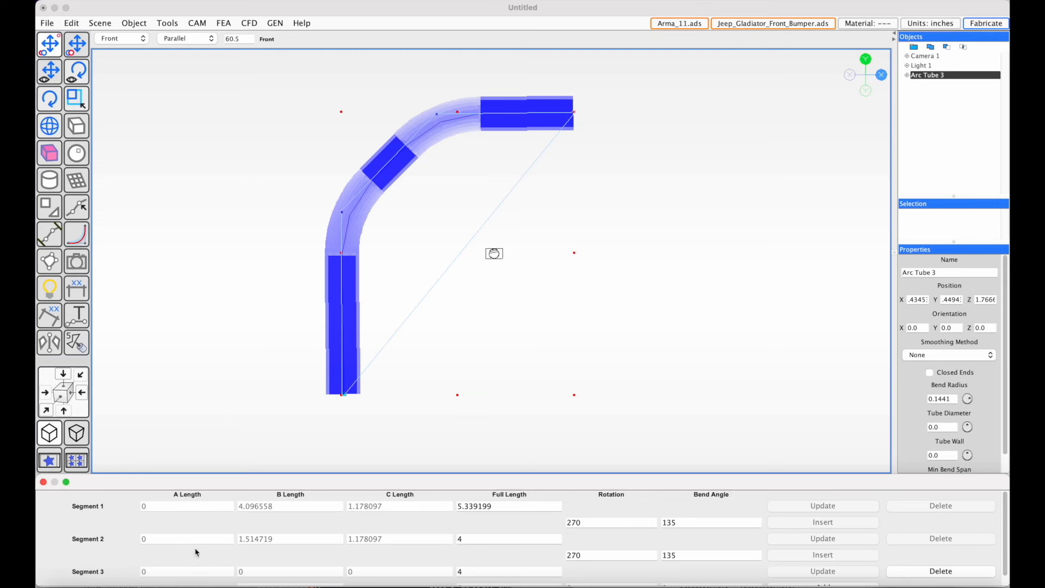
scroll(196, 552, down, 1)
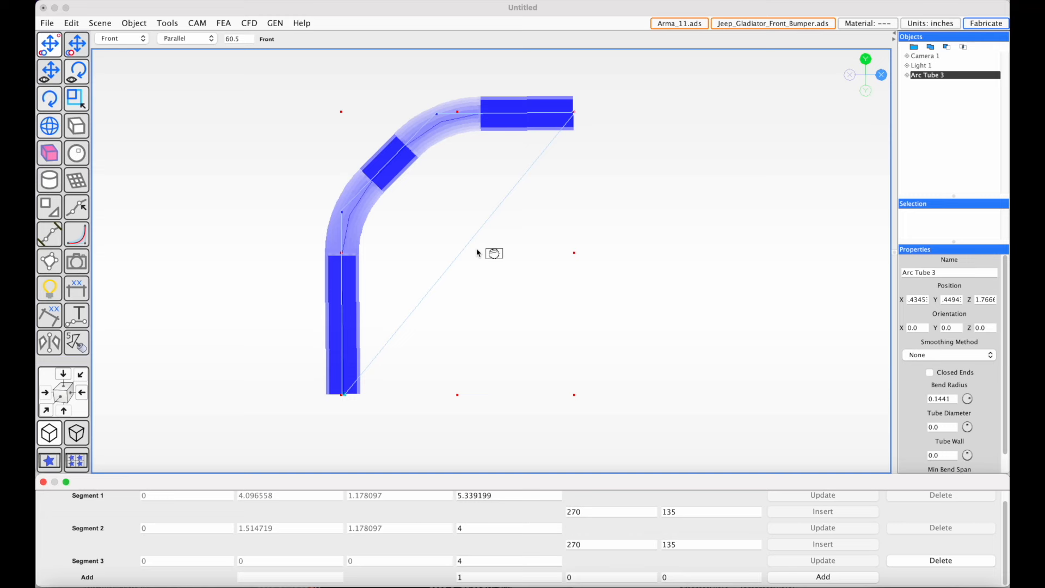
middle_drag(518, 240, 496, 258)
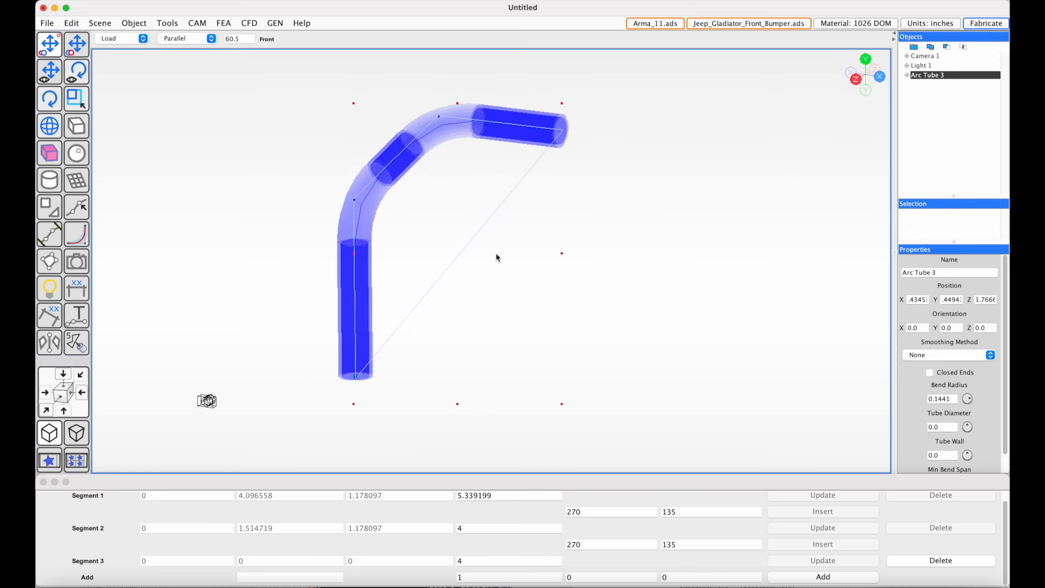